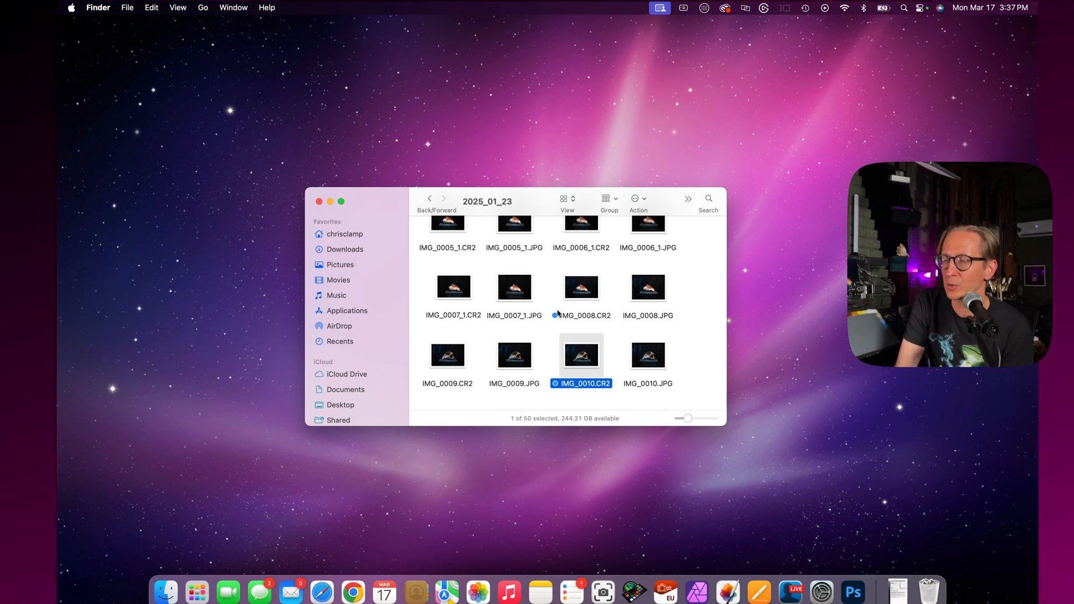
Compare the two blue-tagged raw files, IMG_0008.CR2 and IMG_0010.CR2, in the 2025_01_23 folder
{"action": "right_click", "coordinate": [591, 294]}
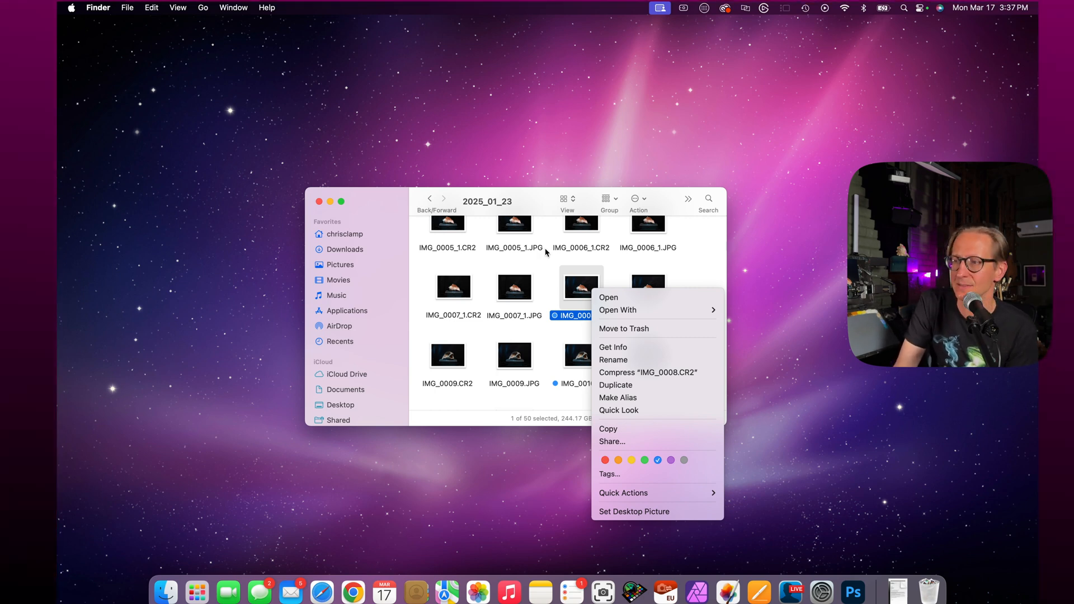
{"action": "key", "text": "Escape"}
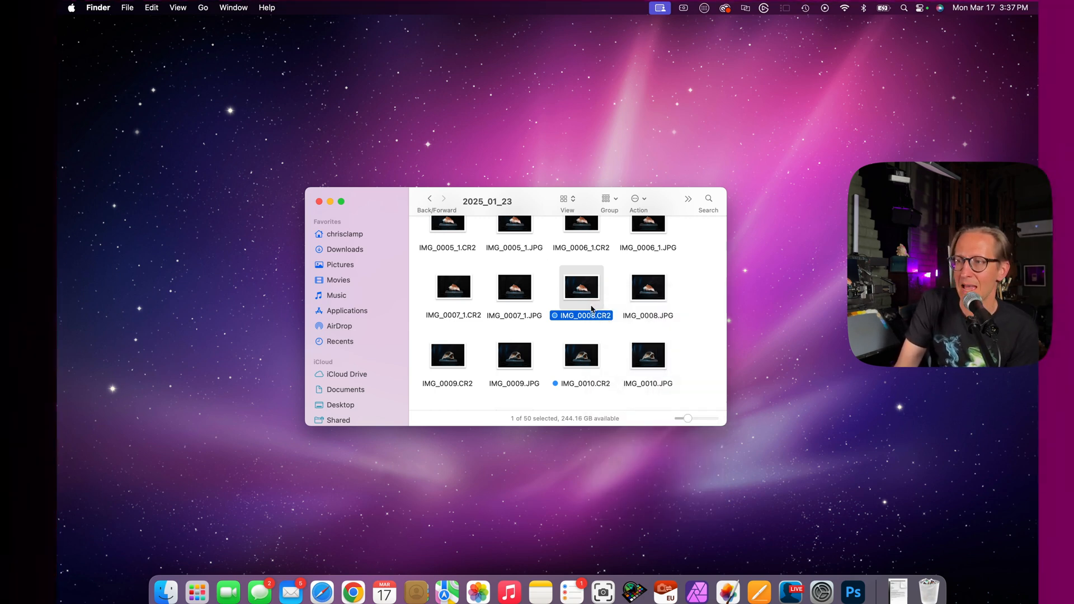
{"action": "left_click", "coordinate": [589, 365]}
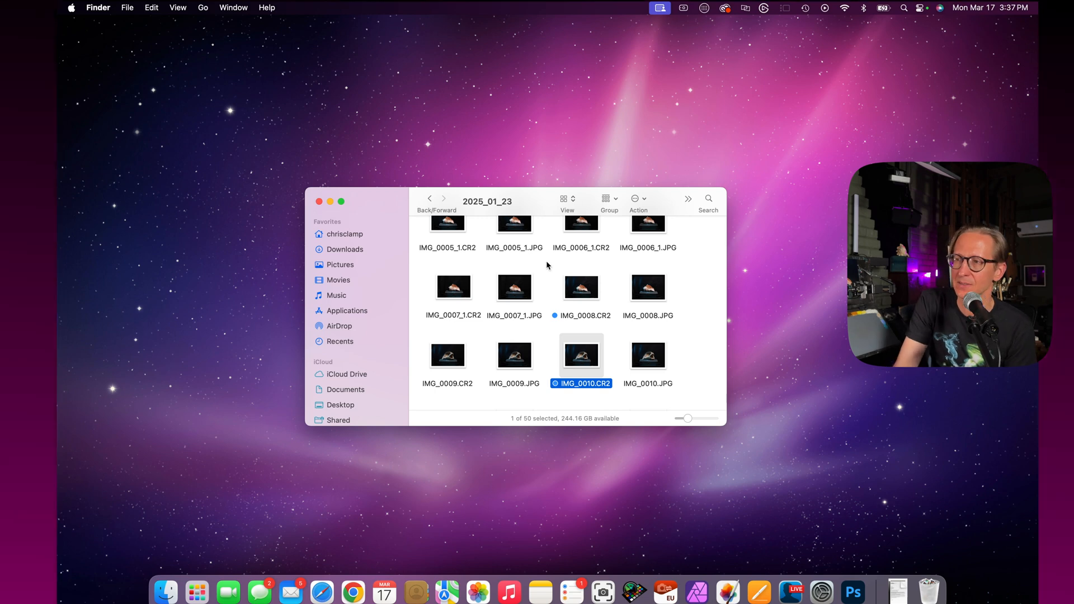
{"action": "left_click", "coordinate": [597, 297]}
{"action": "left_click", "coordinate": [596, 355]}
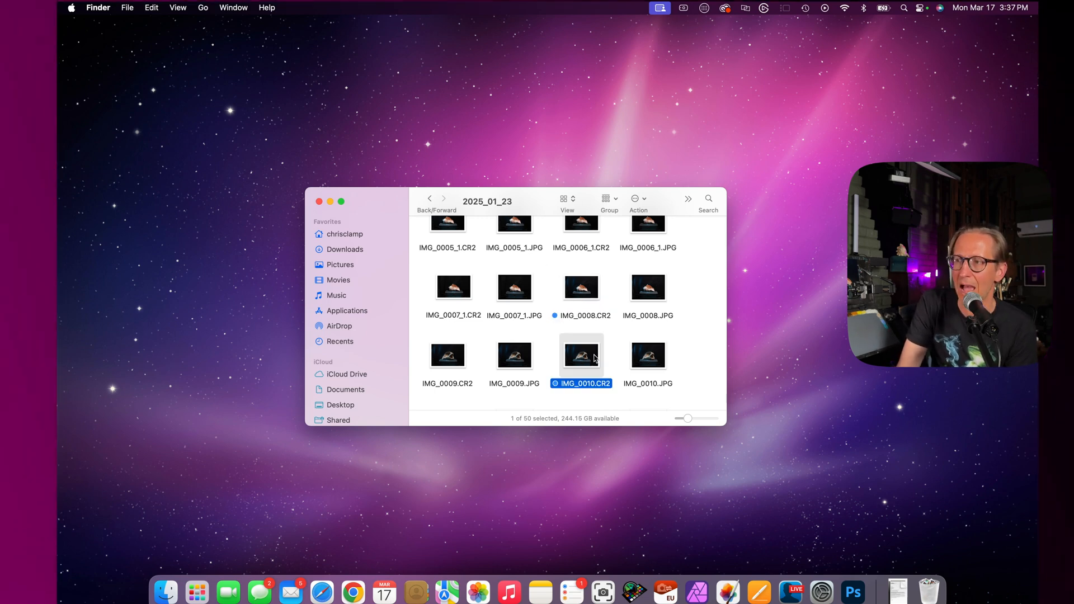
{"action": "left_click", "coordinate": [597, 298]}
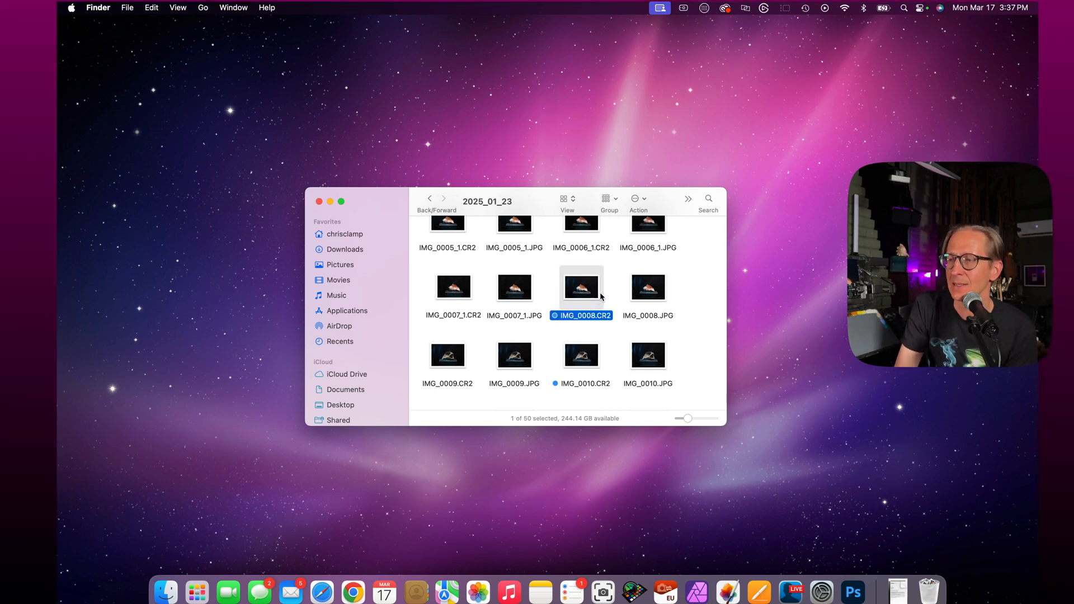
Find the sidecar files IMG_0008.xmp and IMG_0010.xmp at the end of the 2025_01_23 folder and examine them
{"action": "scroll", "coordinate": [600, 298], "scroll_direction": "down", "scroll_amount": 8}
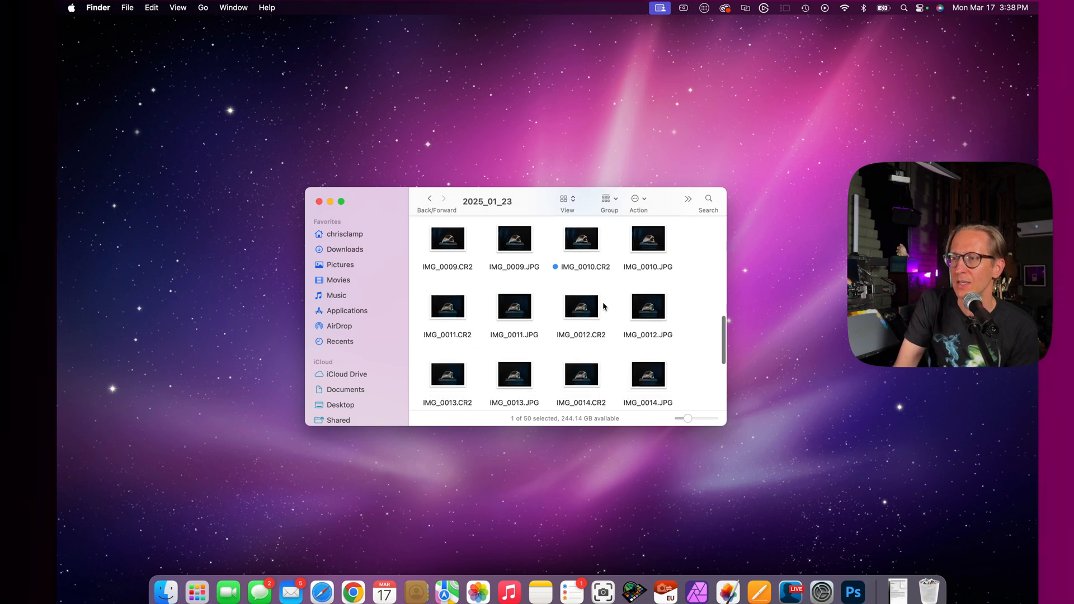
{"action": "scroll", "coordinate": [602, 308], "scroll_direction": "down", "scroll_amount": 4}
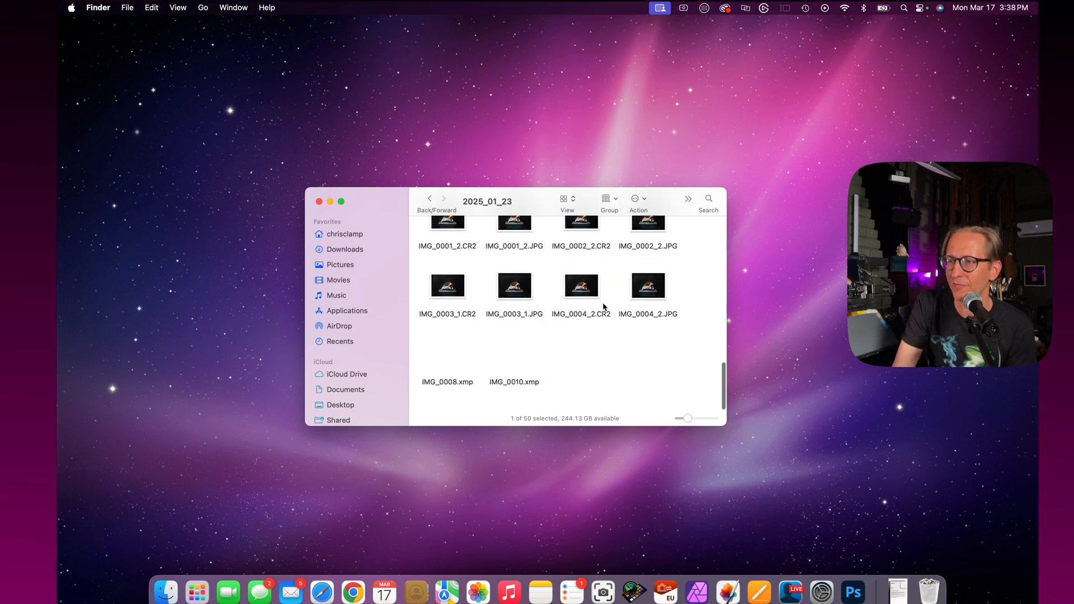
{"action": "left_click", "coordinate": [459, 392]}
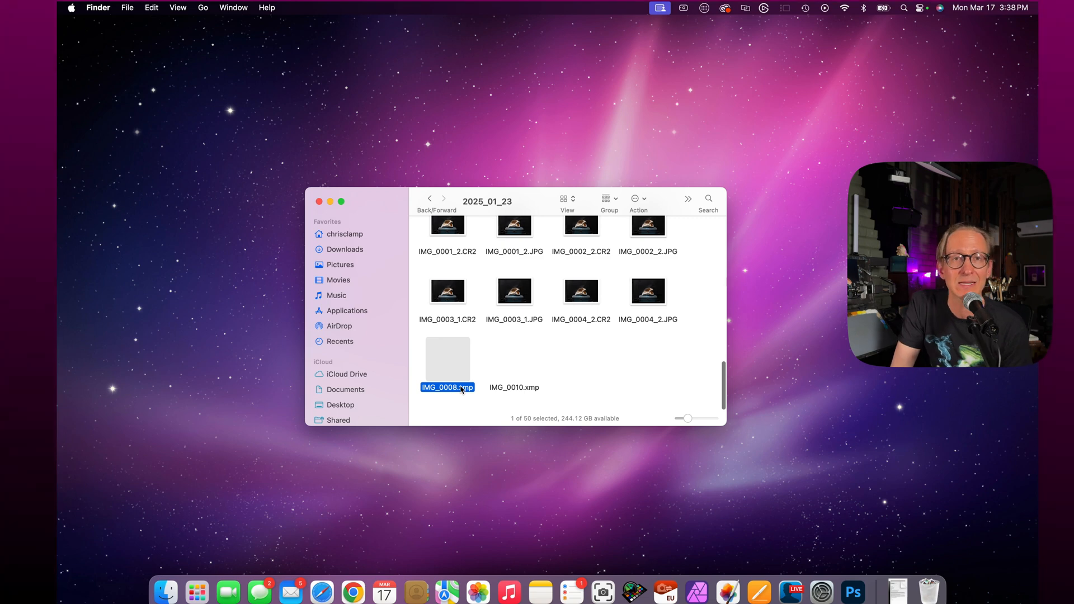
{"action": "left_click", "coordinate": [529, 392]}
{"action": "left_click", "coordinate": [471, 392]}
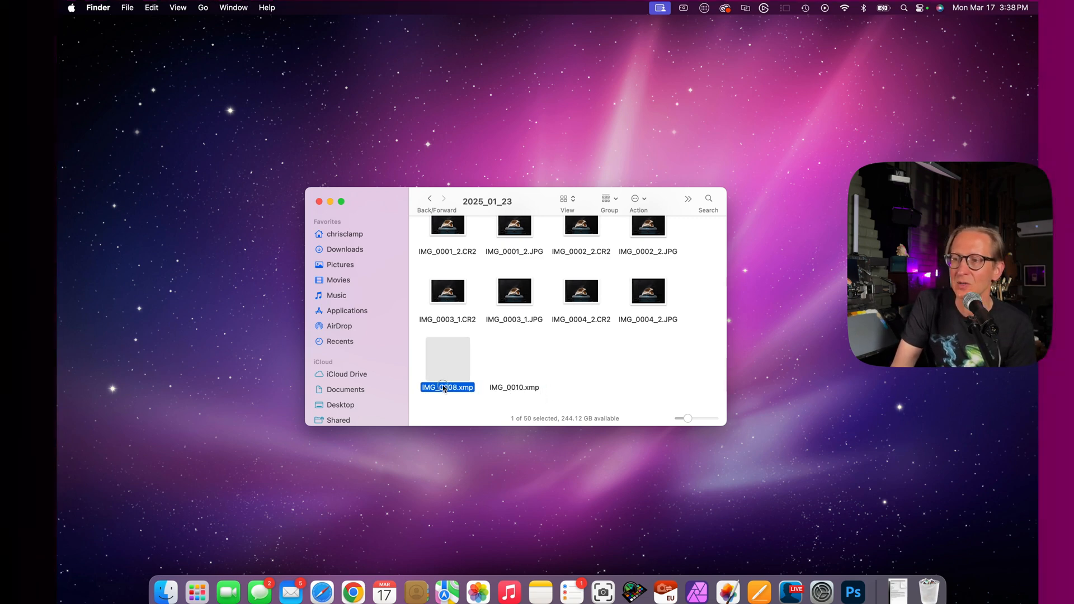
{"action": "left_click", "coordinate": [526, 390]}
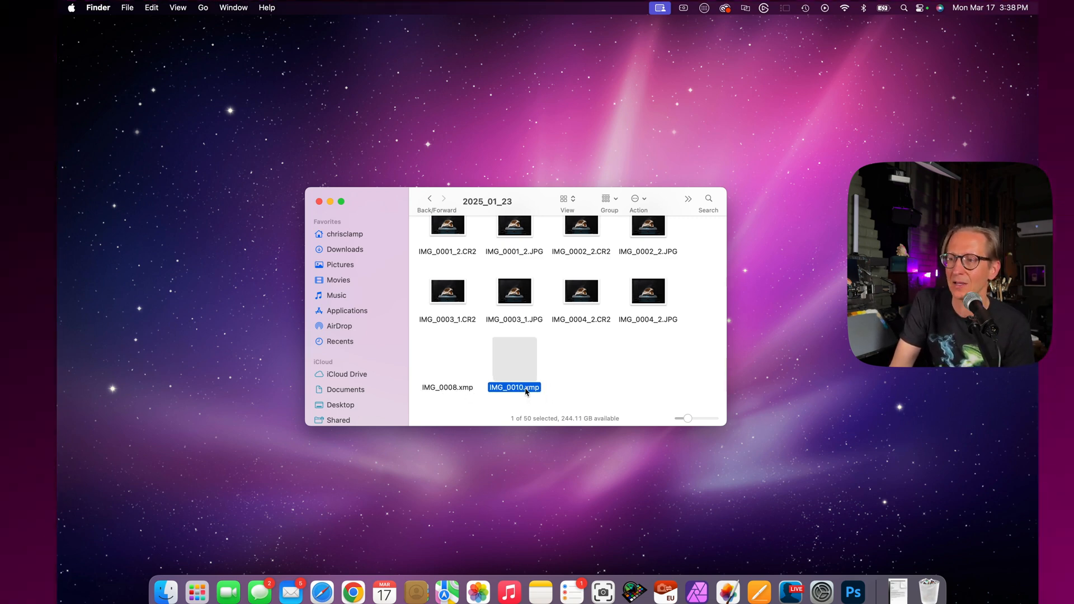
{"action": "left_click", "coordinate": [451, 387]}
{"action": "scroll", "coordinate": [450, 386], "scroll_direction": "up", "scroll_amount": 1}
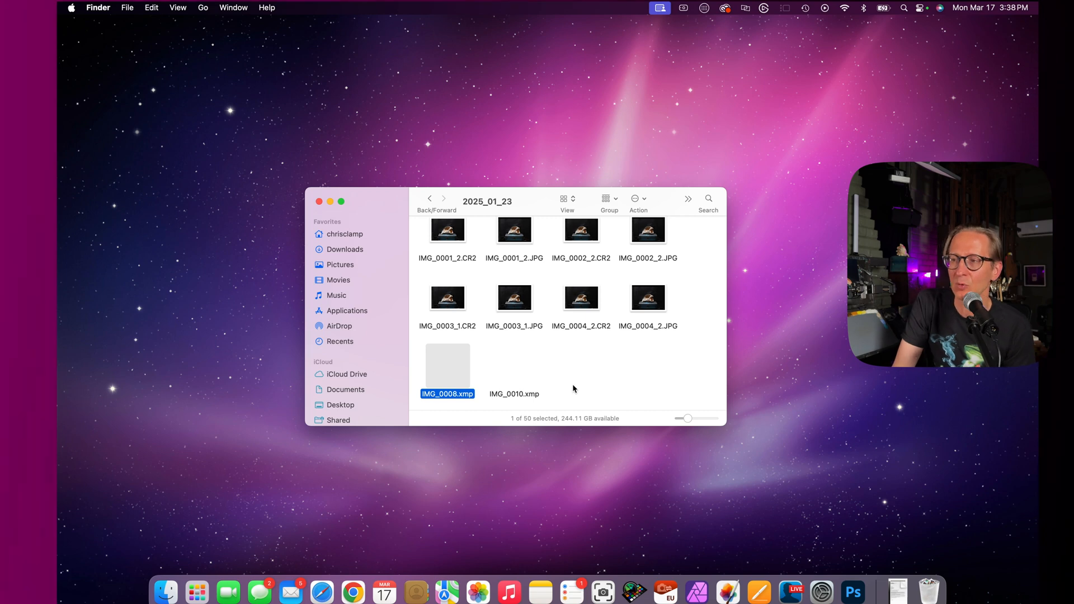
{"action": "scroll", "coordinate": [584, 393], "scroll_direction": "up", "scroll_amount": 1}
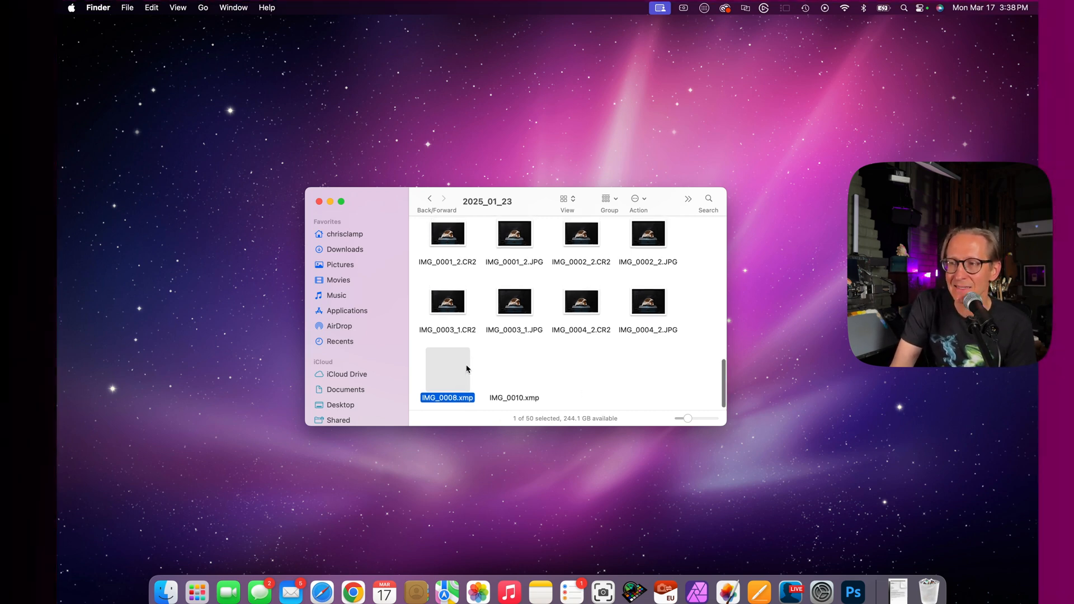
Check the raw file IMG_0008.CR2 against its matching sidecar file IMG_0008.xmp
{"action": "scroll", "coordinate": [655, 376], "scroll_direction": "up", "scroll_amount": 5}
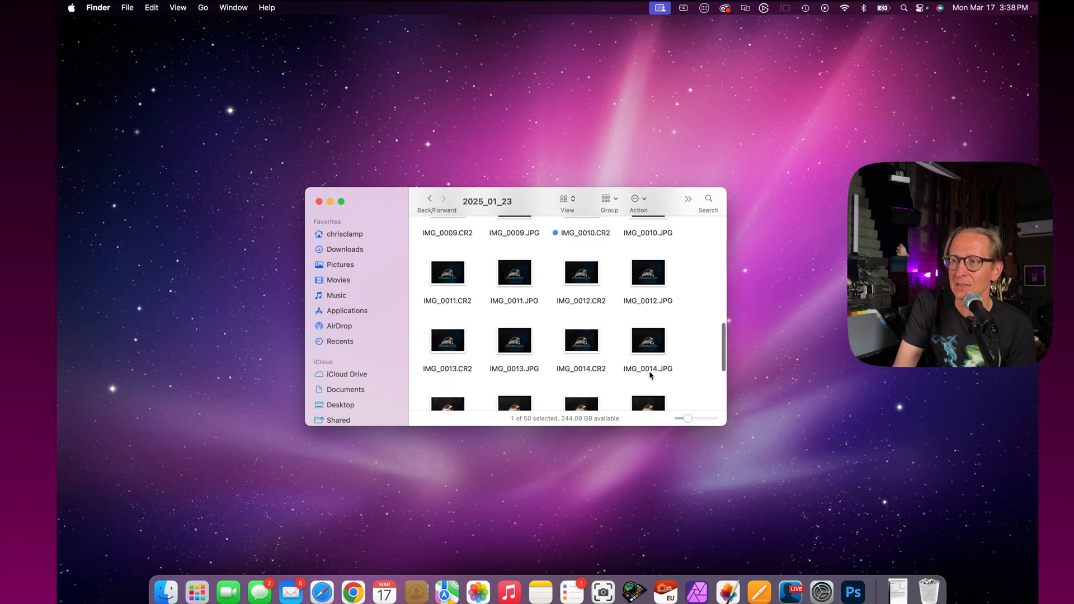
{"action": "left_click", "coordinate": [575, 267]}
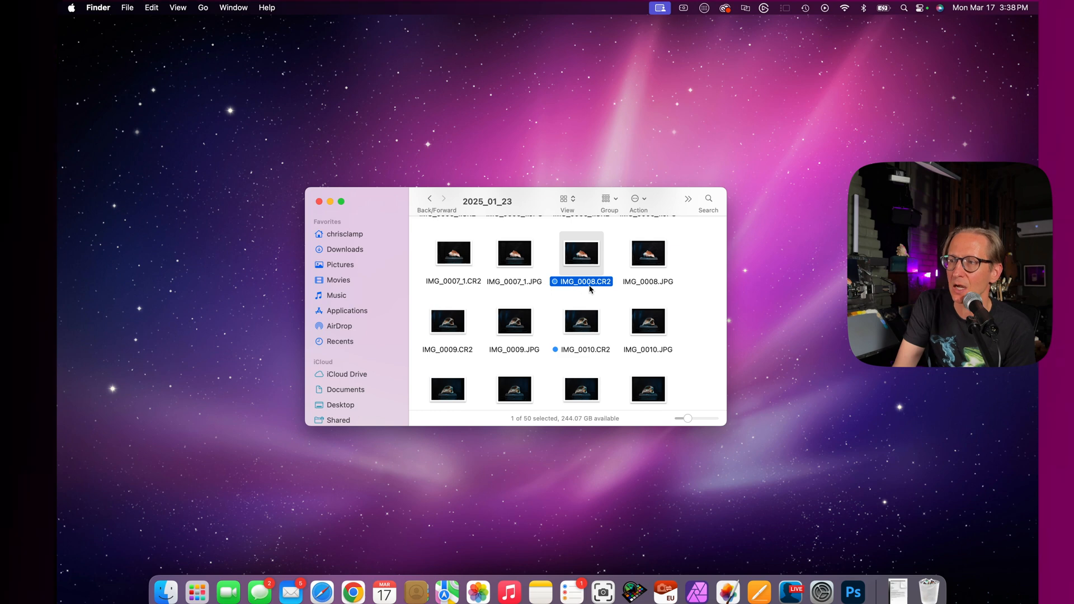
{"action": "scroll", "coordinate": [605, 293], "scroll_direction": "down", "scroll_amount": 6}
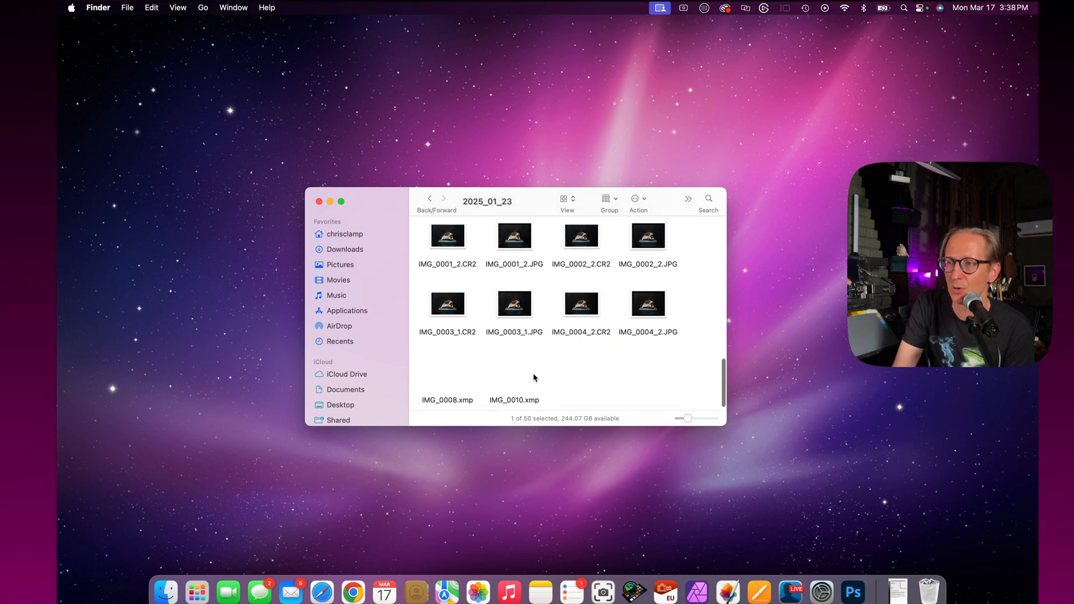
{"action": "left_click", "coordinate": [448, 401]}
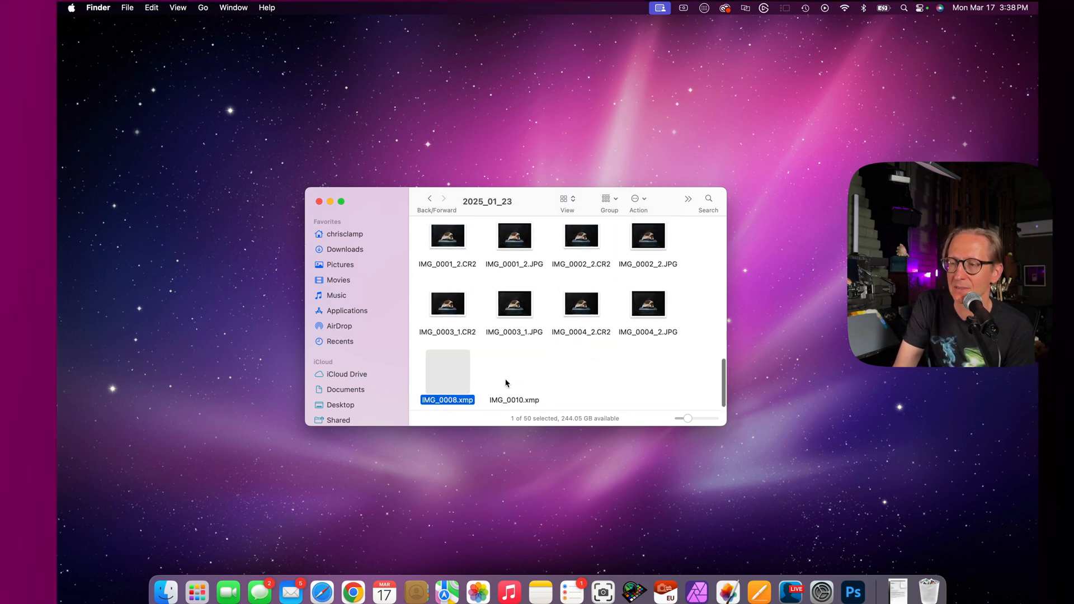
{"action": "scroll", "coordinate": [505, 382], "scroll_direction": "up", "scroll_amount": 5}
{"action": "left_click", "coordinate": [577, 298]}
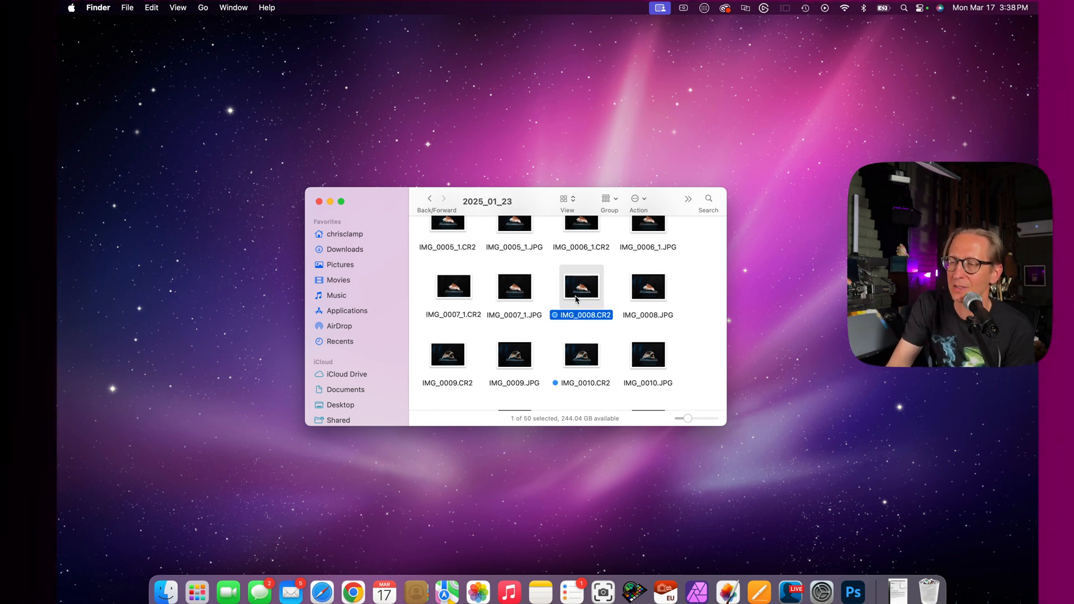
{"action": "scroll", "coordinate": [573, 319], "scroll_direction": "down", "scroll_amount": 5}
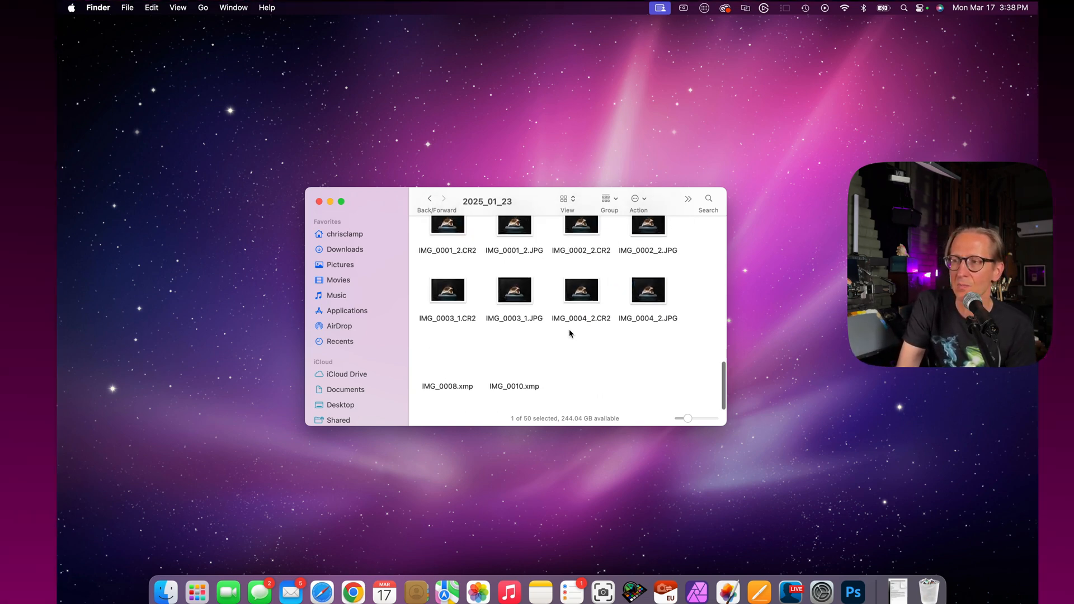
{"action": "left_click", "coordinate": [451, 390]}
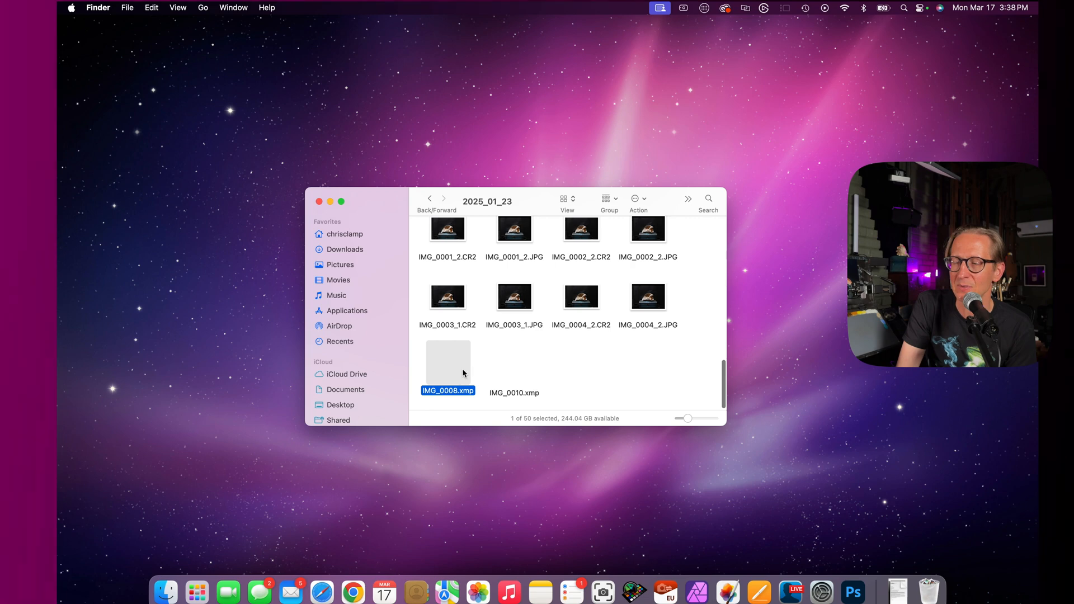
{"action": "scroll", "coordinate": [531, 371], "scroll_direction": "up", "scroll_amount": 5}
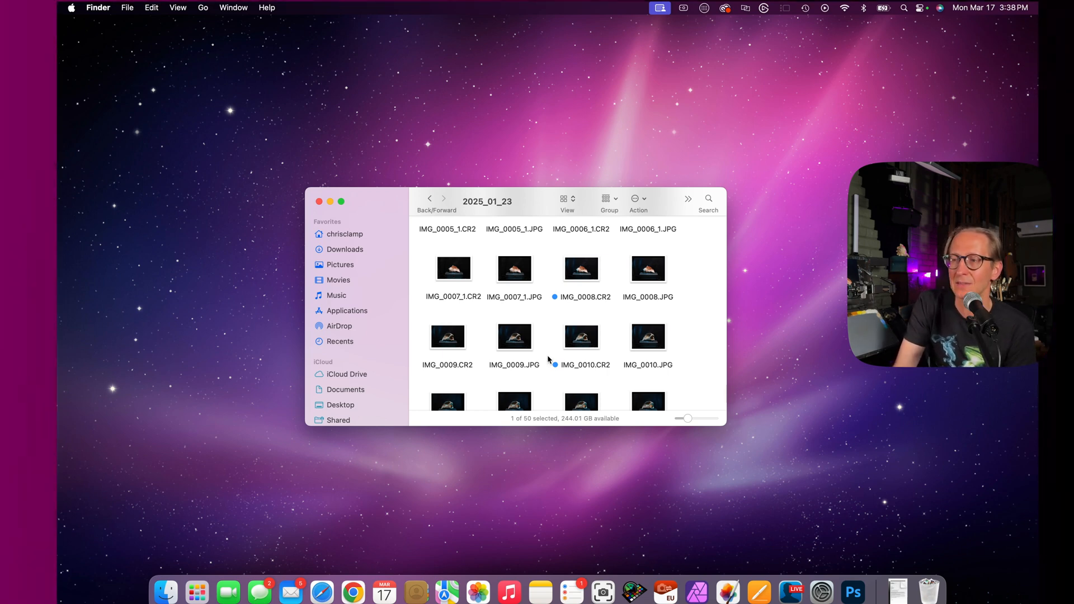
{"action": "scroll", "coordinate": [531, 364], "scroll_direction": "down", "scroll_amount": 5}
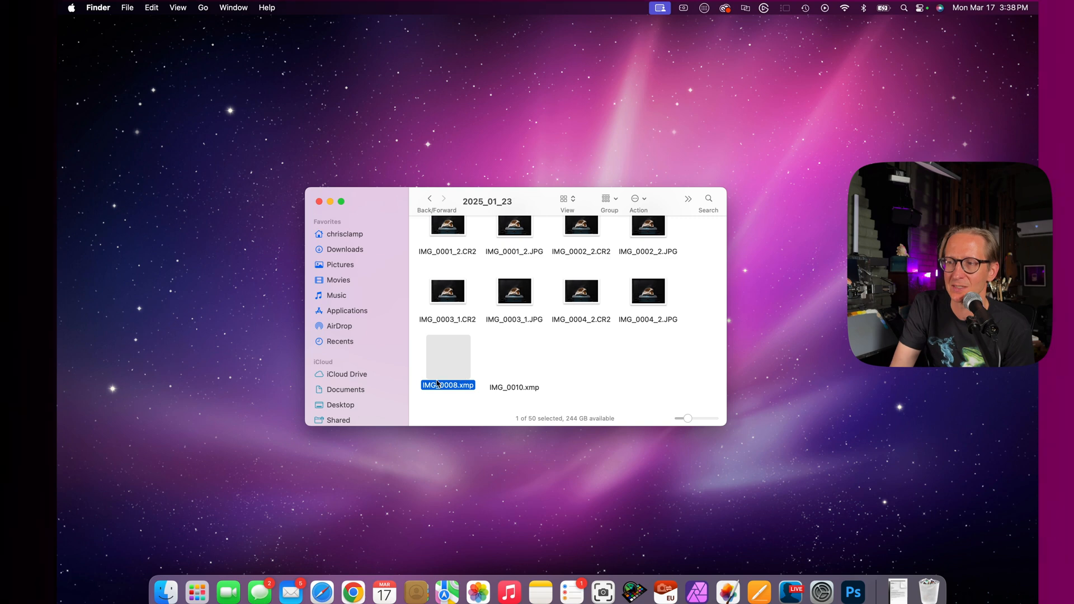
{"action": "scroll", "coordinate": [593, 369], "scroll_direction": "up", "scroll_amount": 5}
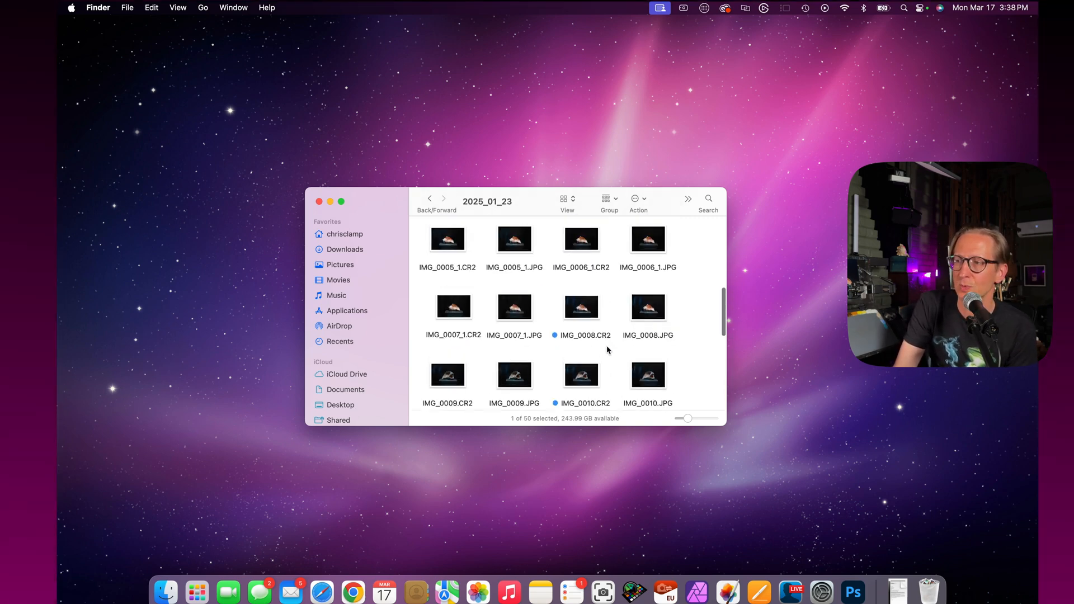
Open the raw file IMG_0008.CR2 from the 2025_01_23 folder in Photoshop's Camera Raw
{"action": "left_click", "coordinate": [565, 299]}
{"action": "double_click", "coordinate": [595, 310]}
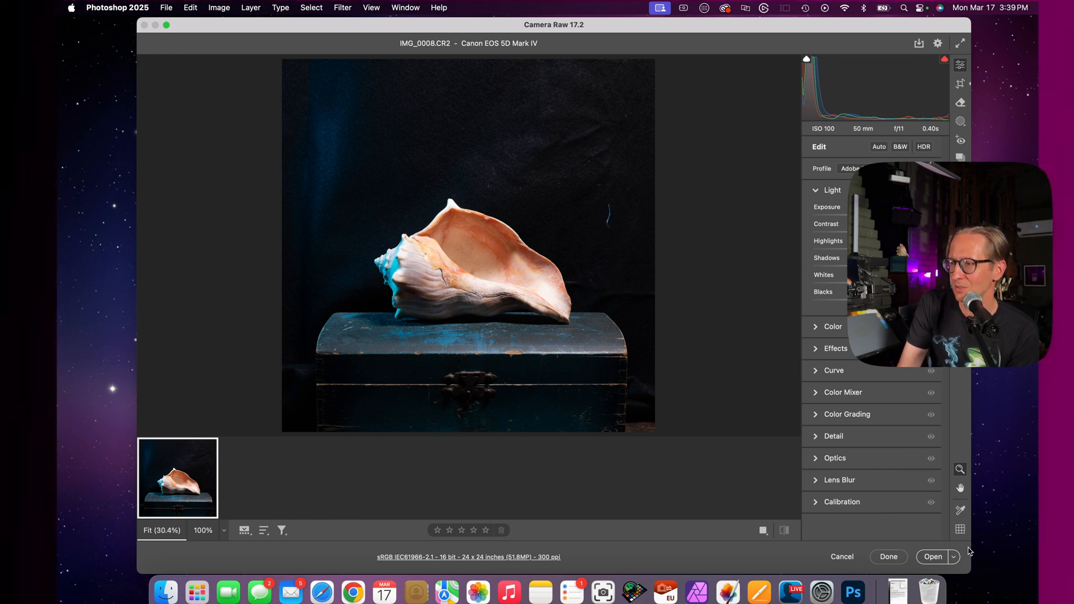
Preview the grid overlay on the shell photo in Camera Raw, switching it on and off
{"action": "left_click", "coordinate": [960, 530]}
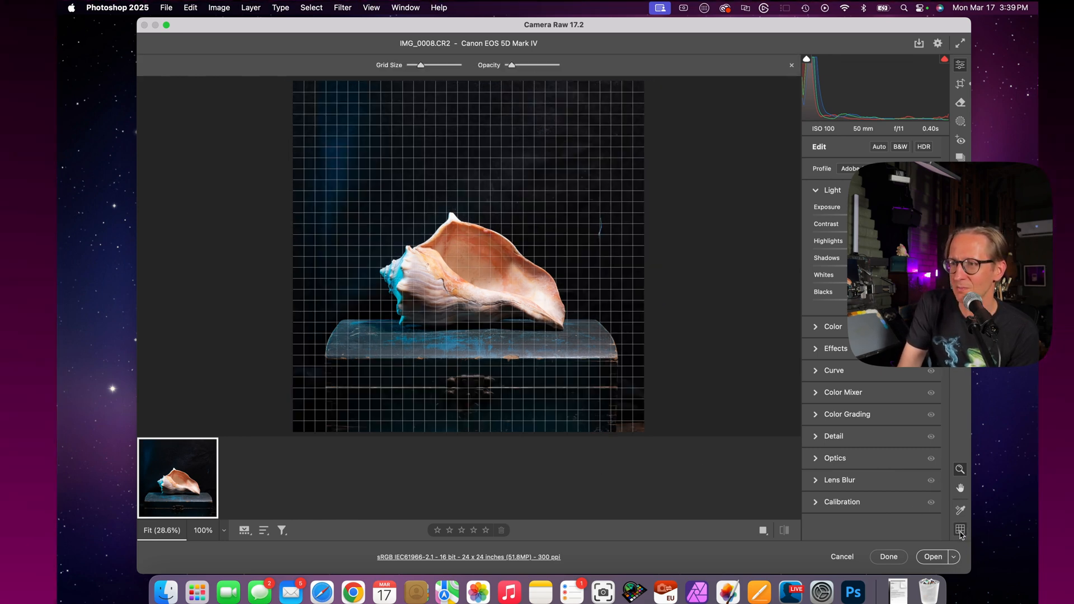
{"action": "left_click", "coordinate": [960, 530]}
{"action": "left_click", "coordinate": [960, 530]}
{"action": "left_click", "coordinate": [961, 531]}
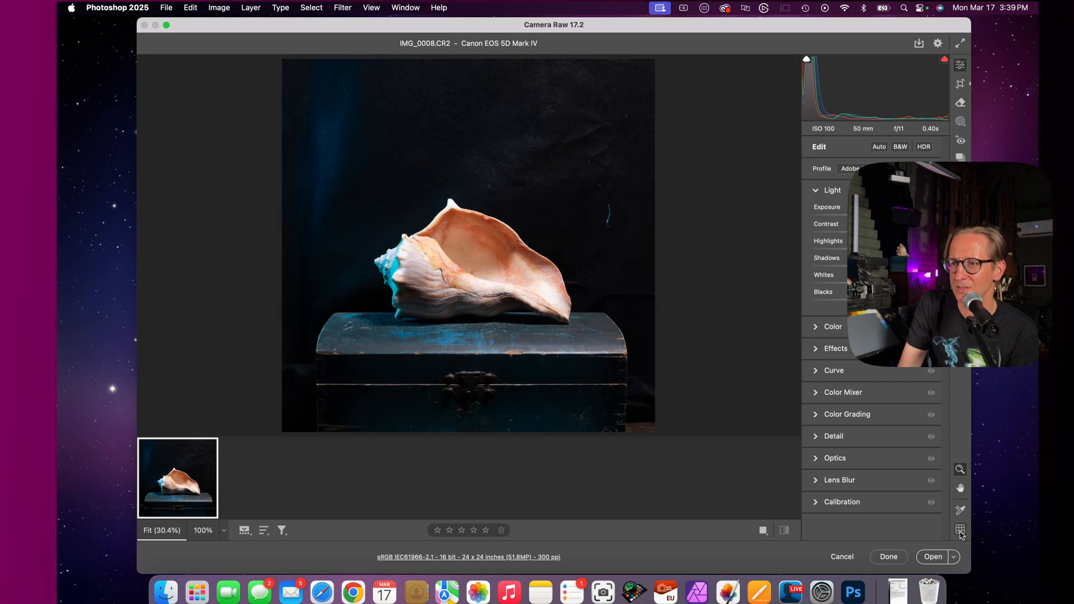
{"action": "left_click", "coordinate": [960, 530]}
{"action": "left_click", "coordinate": [961, 530]}
{"action": "left_click", "coordinate": [960, 530]}
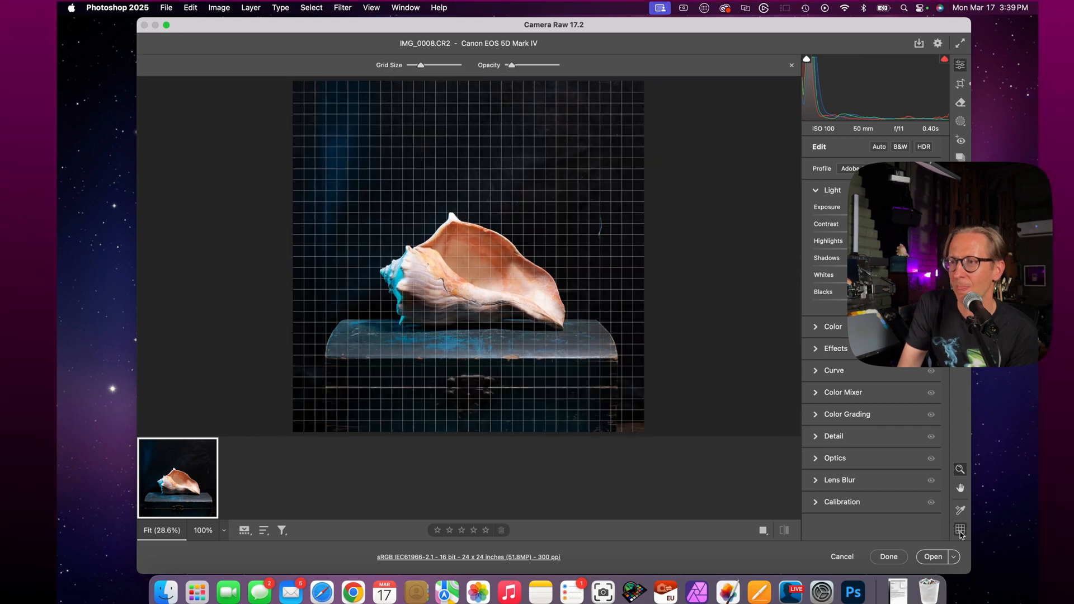
{"action": "left_click", "coordinate": [960, 530]}
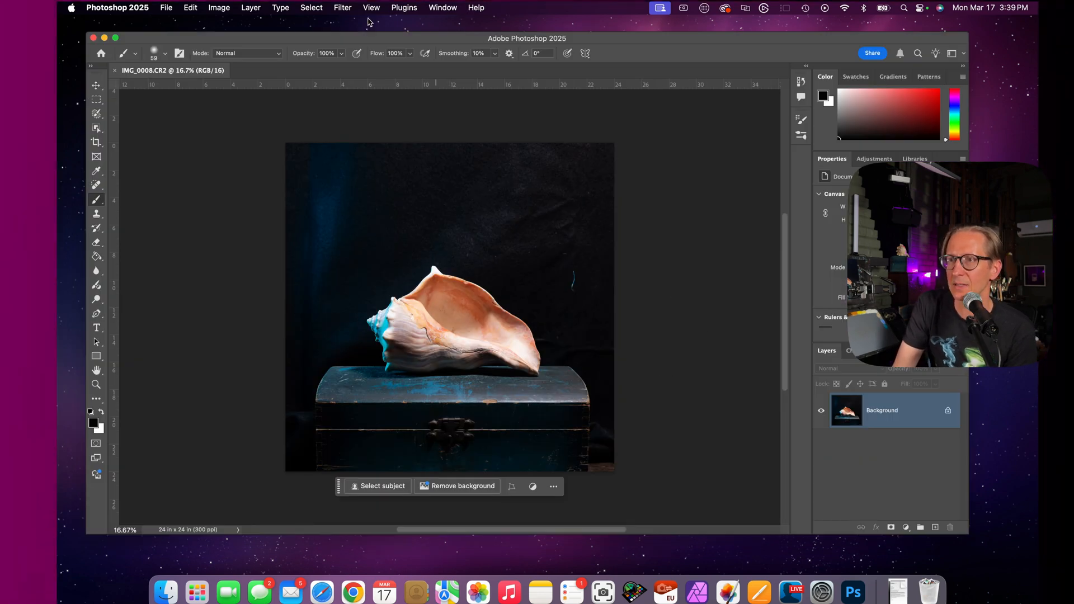
Resize the shell image to 16 inches wide in Image Size, keeping width and height linked
{"action": "left_click", "coordinate": [221, 7]}
{"action": "left_click", "coordinate": [232, 93]}
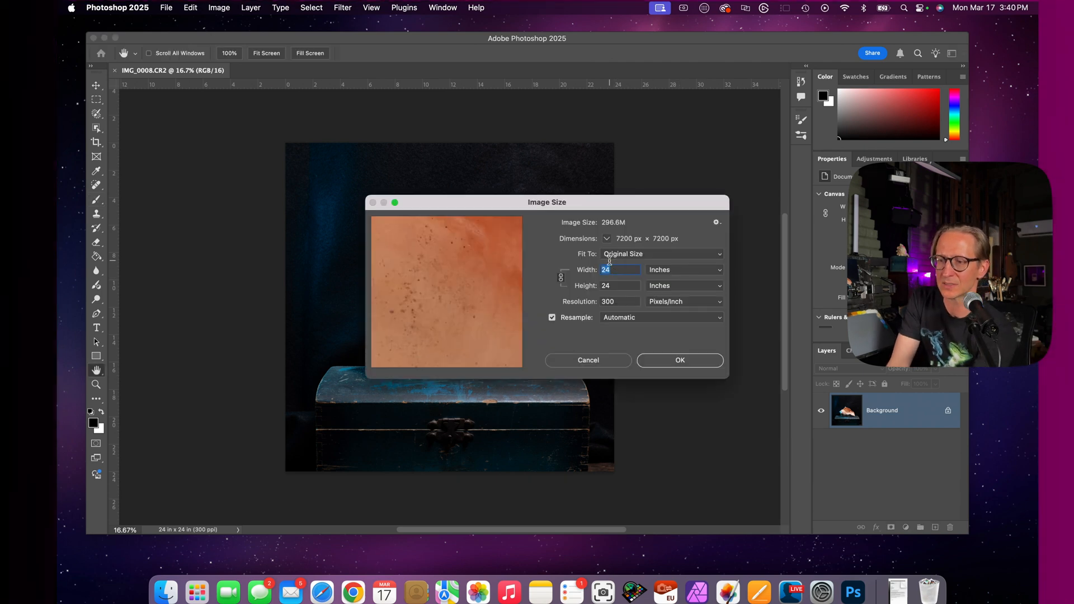
{"action": "type", "text": "16"}
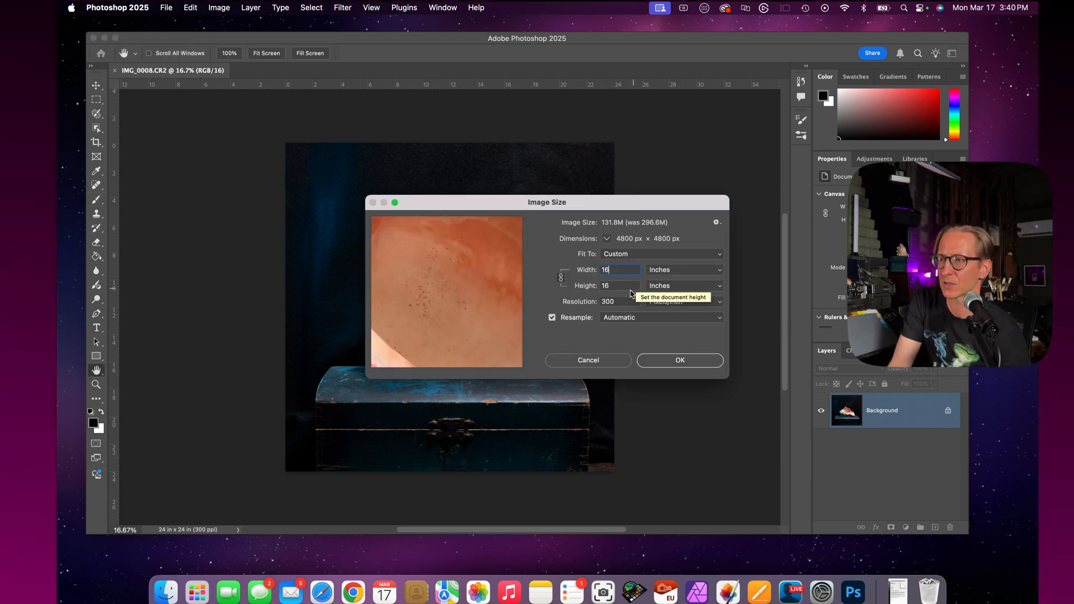
{"action": "left_click", "coordinate": [562, 282]}
{"action": "left_click", "coordinate": [561, 280]}
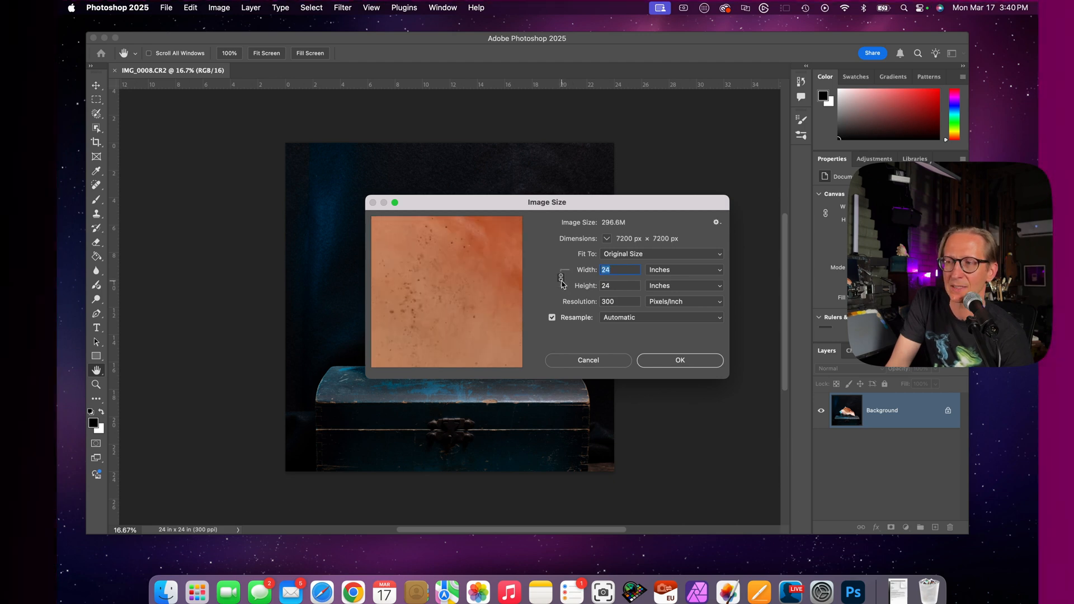
{"action": "left_click", "coordinate": [561, 281]}
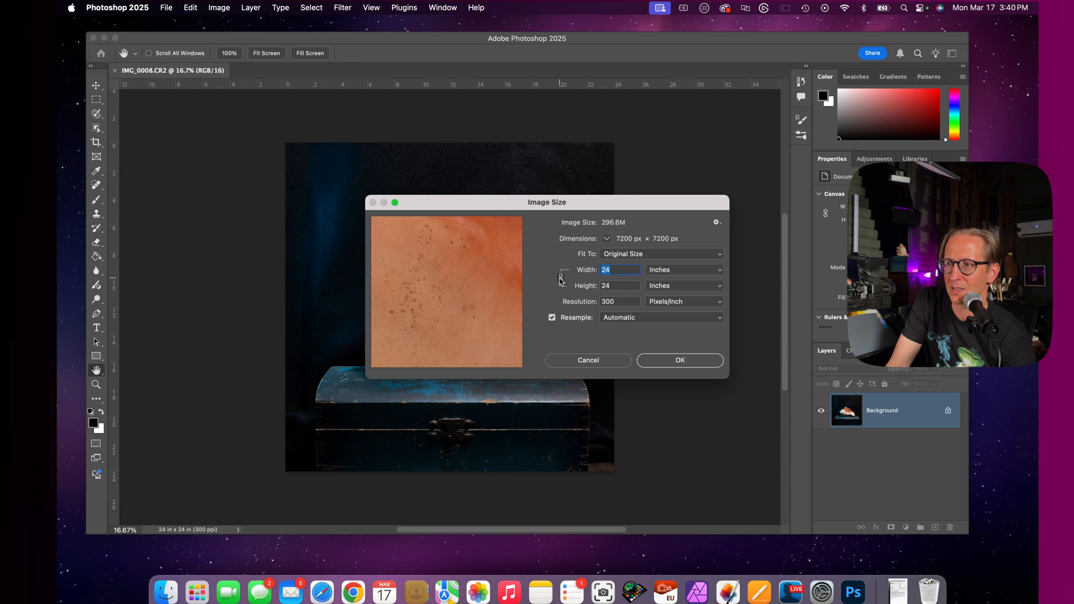
{"action": "left_click", "coordinate": [562, 283]}
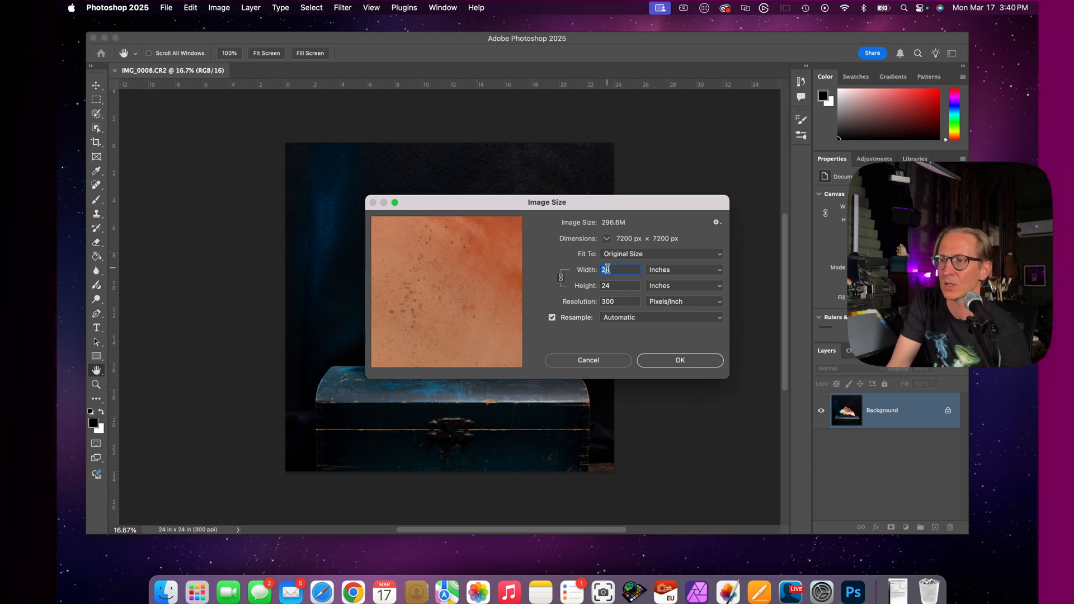
{"action": "left_click", "coordinate": [561, 278]}
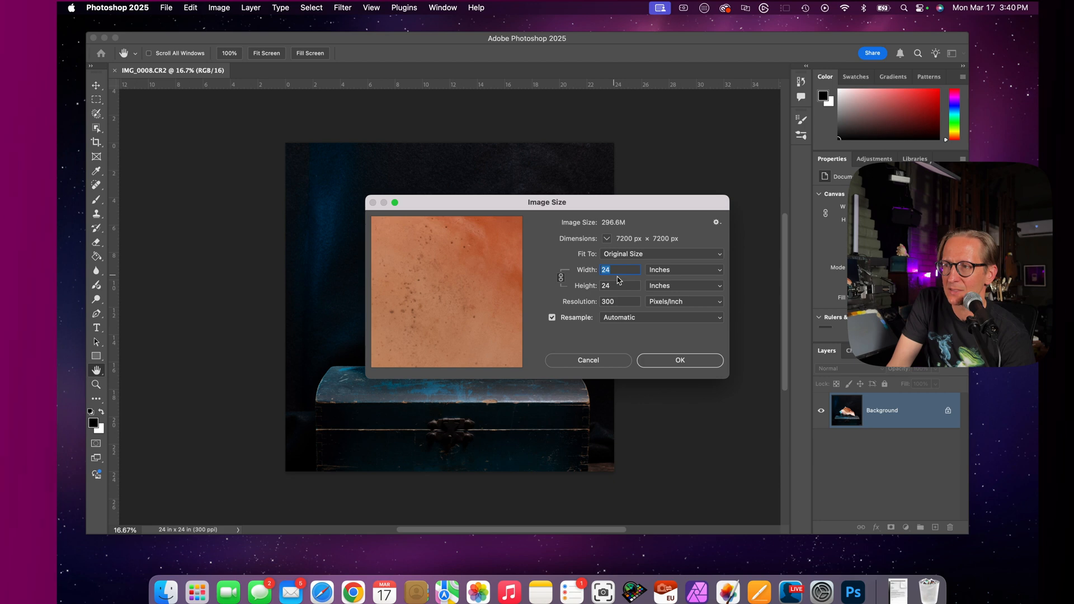
{"action": "type", "text": "16"}
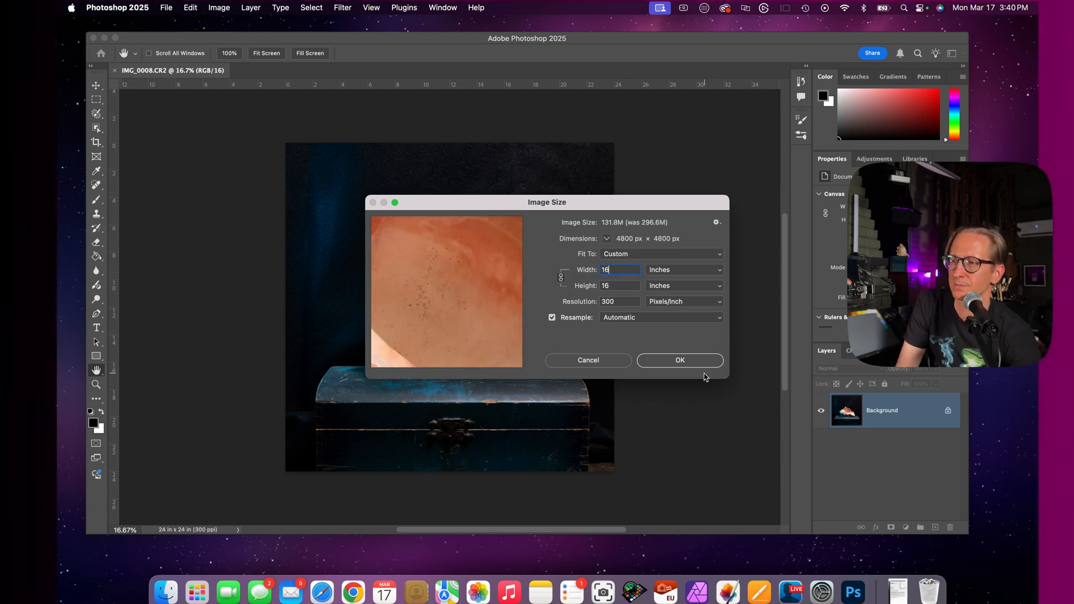
{"action": "left_click", "coordinate": [678, 358]}
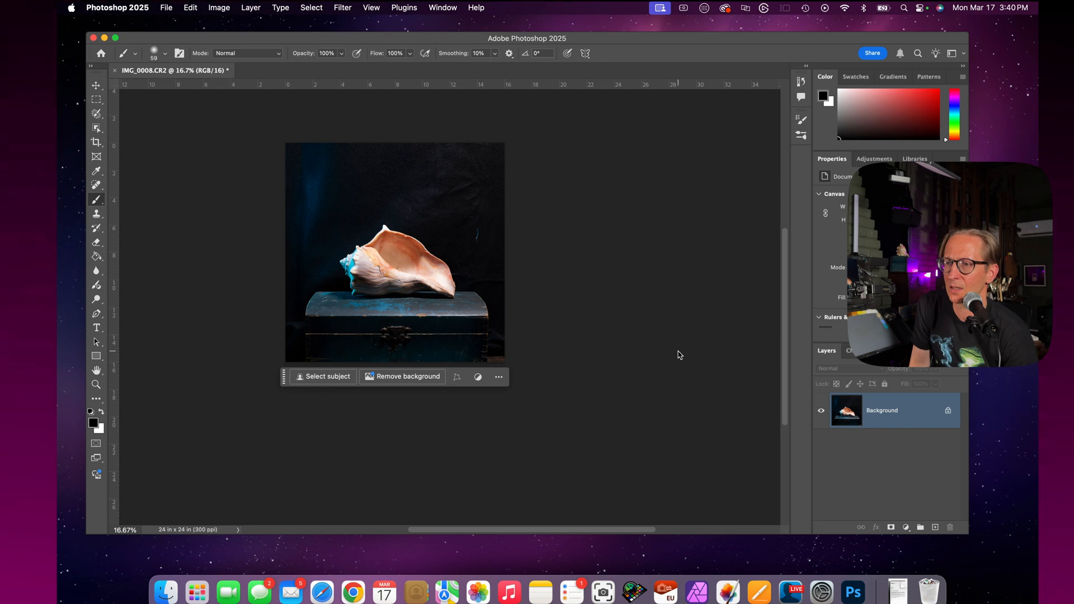
{"action": "key", "text": "super+0"}
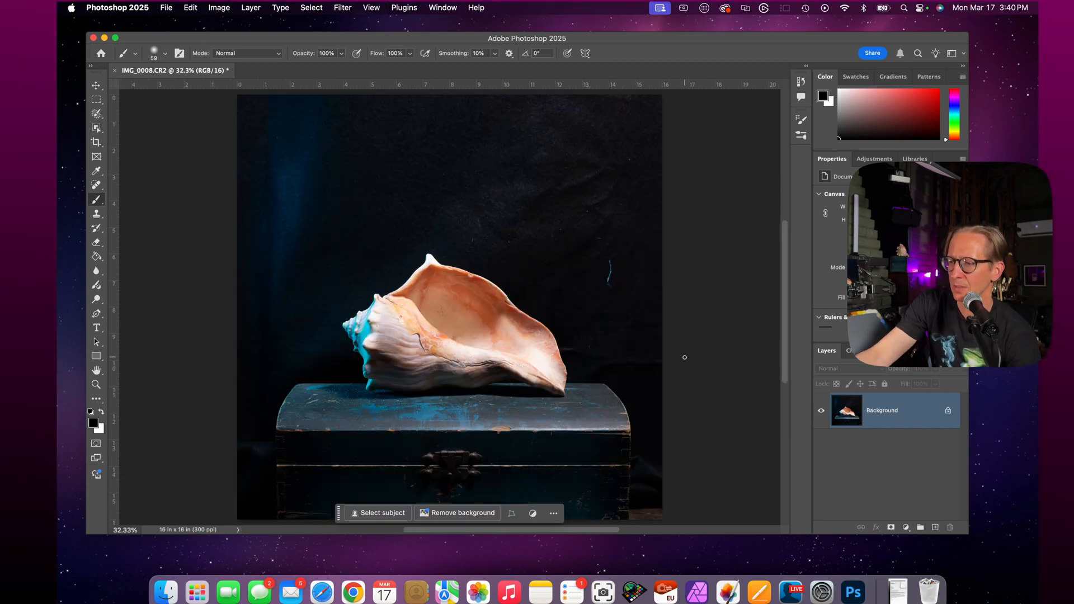
{"action": "key", "text": "super+minus"}
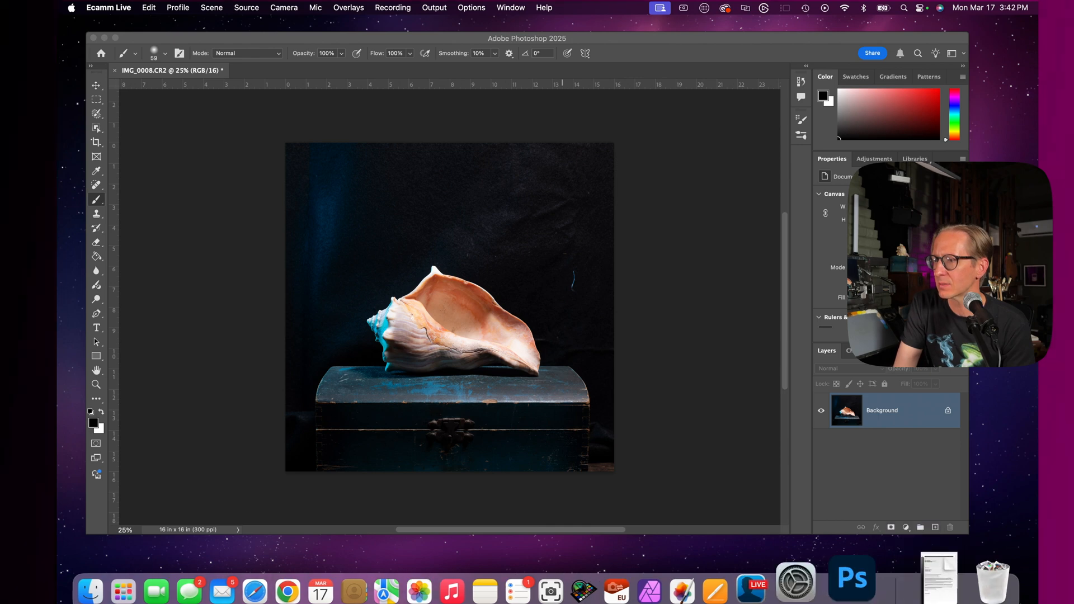
{"action": "left_click", "coordinate": [863, 583]}
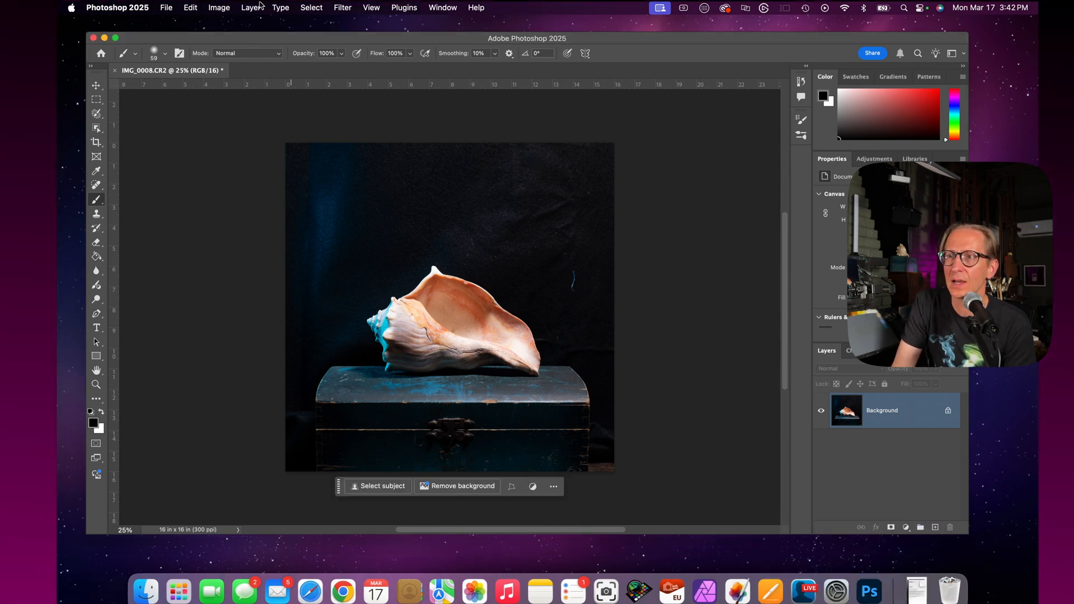
{"action": "left_click", "coordinate": [219, 7]}
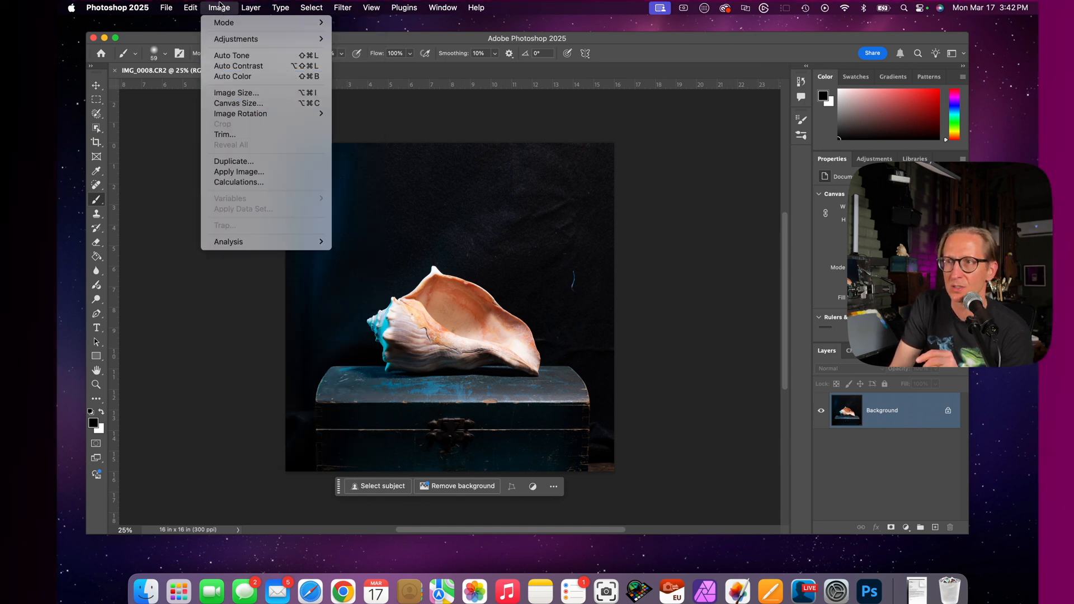
{"action": "left_click", "coordinate": [221, 68]}
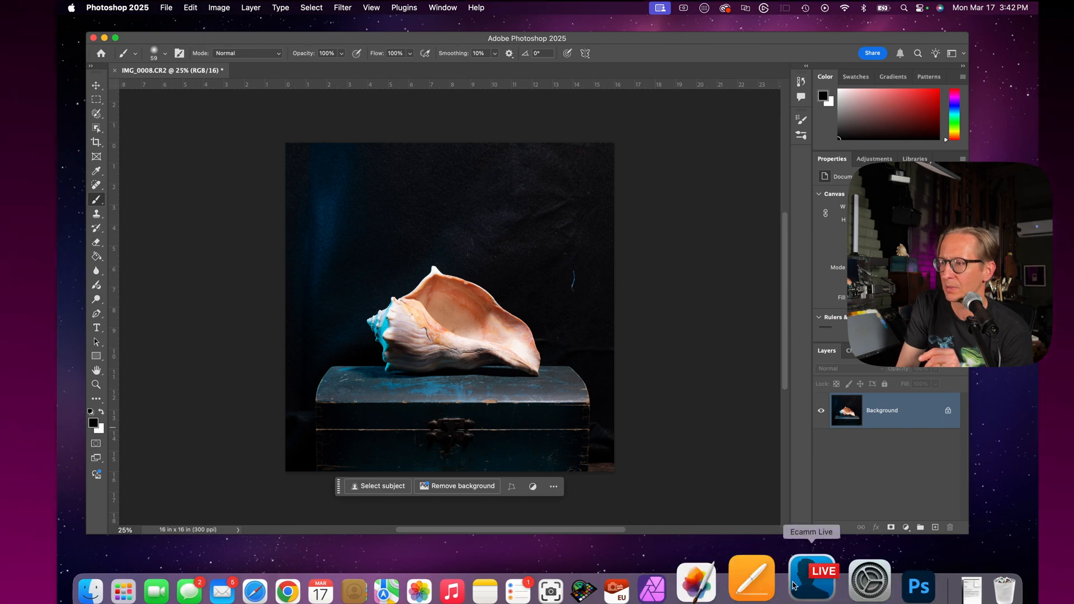
{"action": "left_click", "coordinate": [793, 585]}
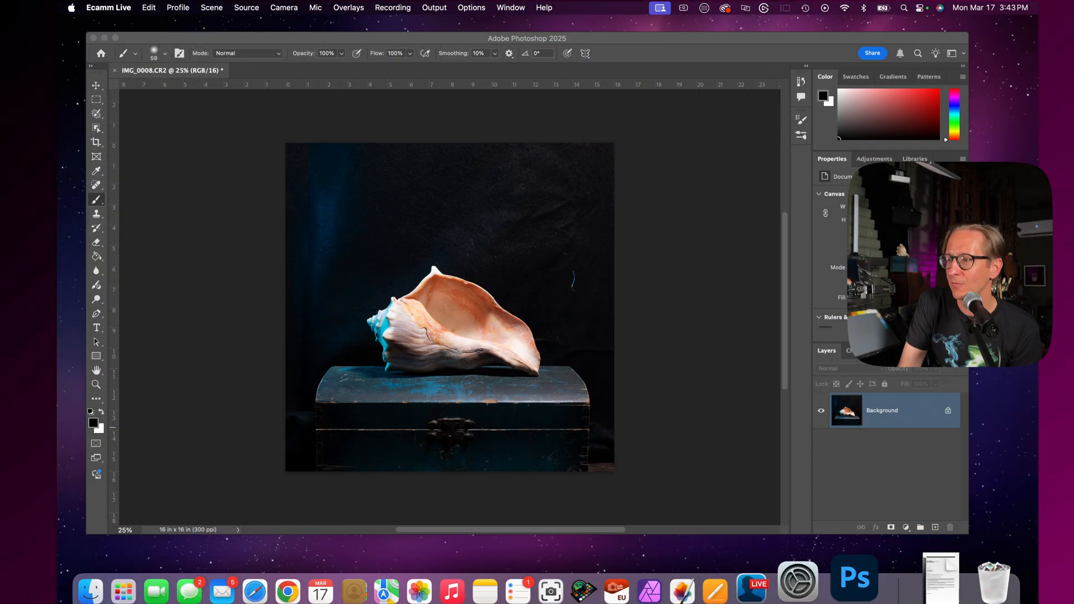
{"action": "left_click", "coordinate": [854, 579]}
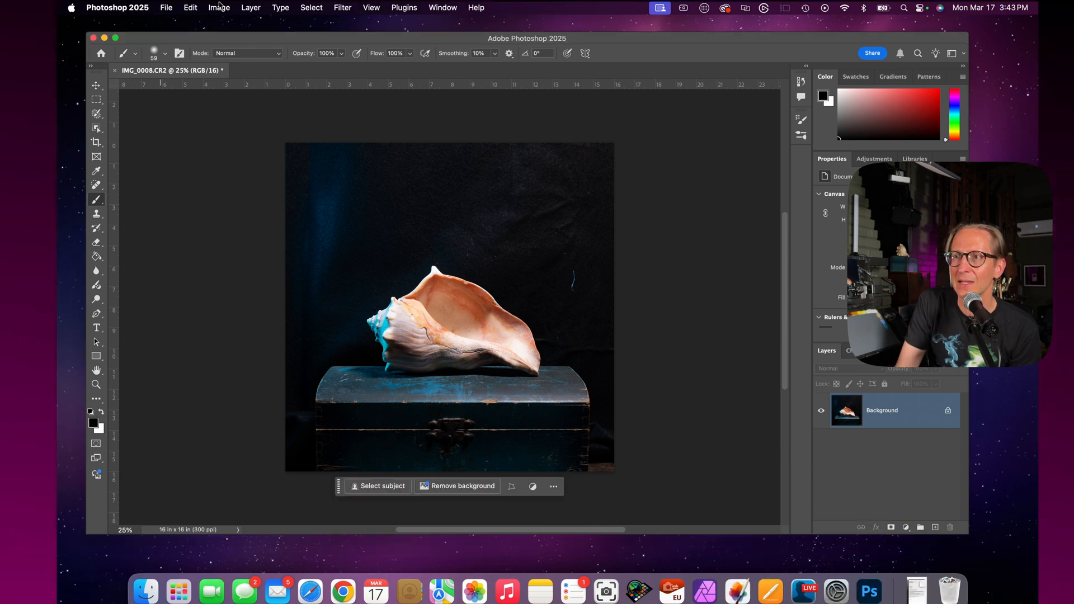
{"action": "left_click", "coordinate": [220, 7]}
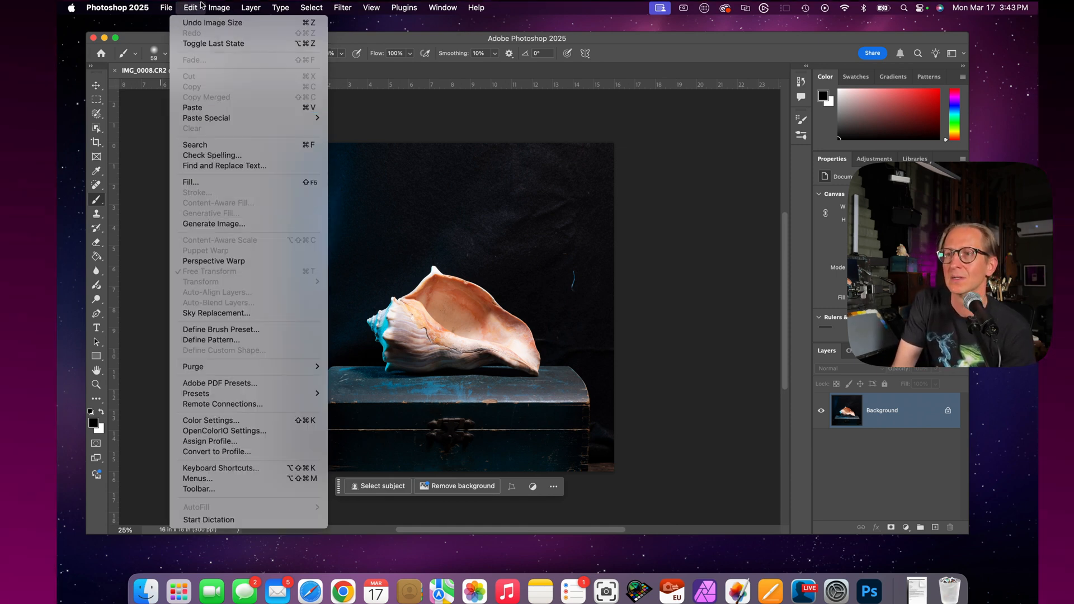
{"action": "left_click", "coordinate": [221, 5]}
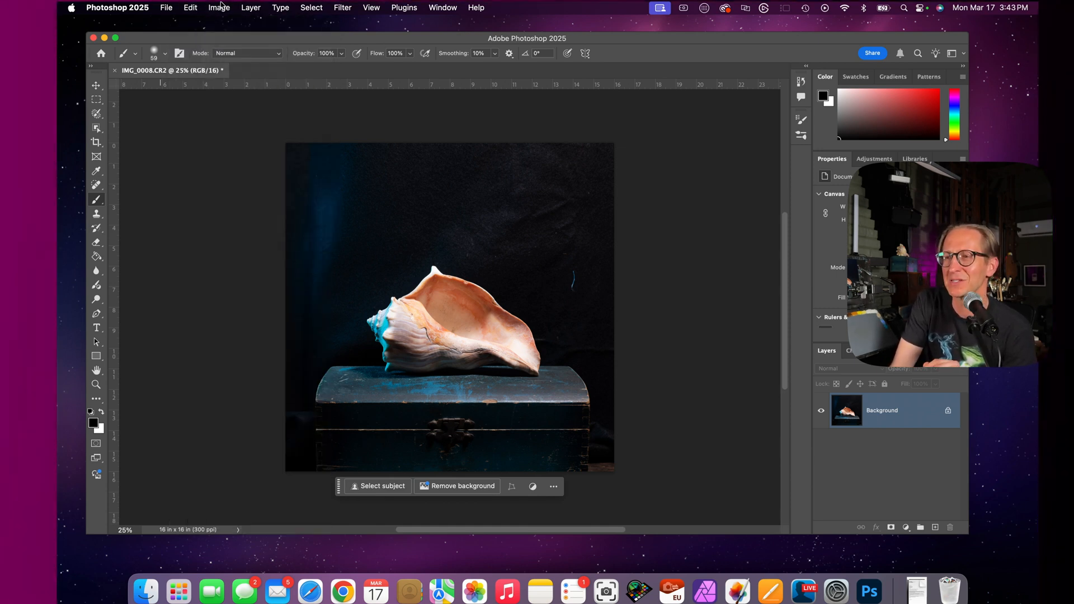
{"action": "left_click", "coordinate": [220, 7]}
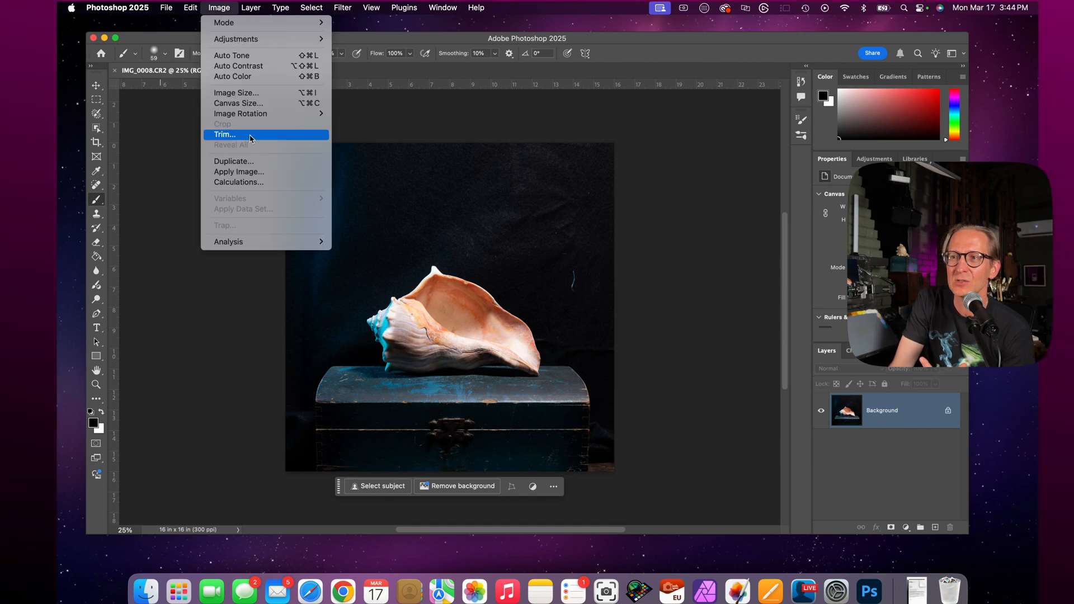
{"action": "left_click", "coordinate": [245, 105]}
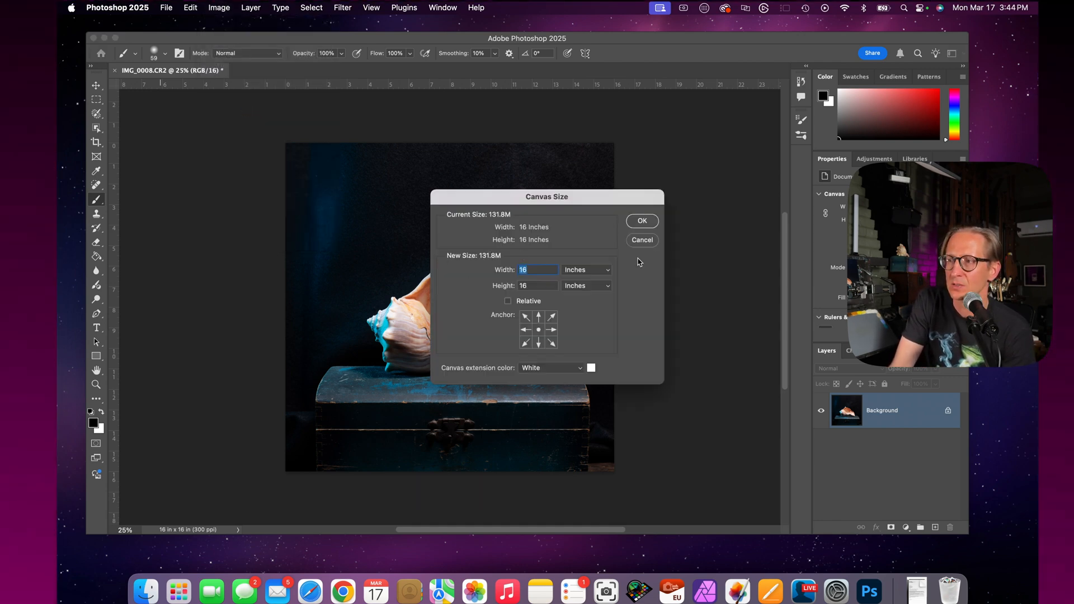
{"action": "left_click", "coordinate": [642, 240]}
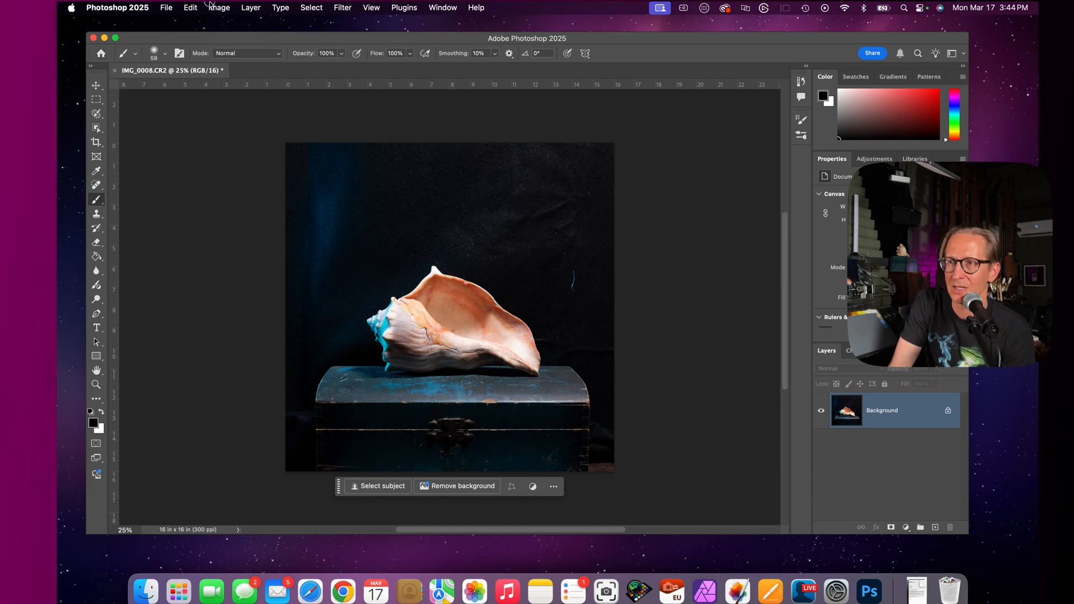
Resize the shell image to 14 by 14 inches in Image Size, keeping the proportions linked
{"action": "left_click", "coordinate": [219, 8]}
{"action": "left_click", "coordinate": [235, 94]}
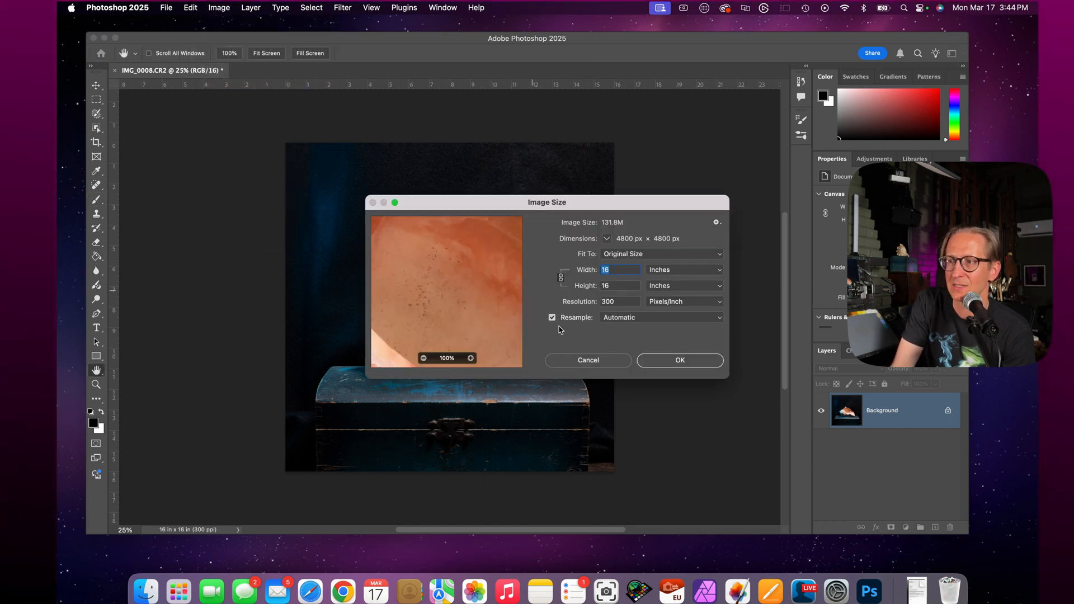
{"action": "key", "text": "Tab"}
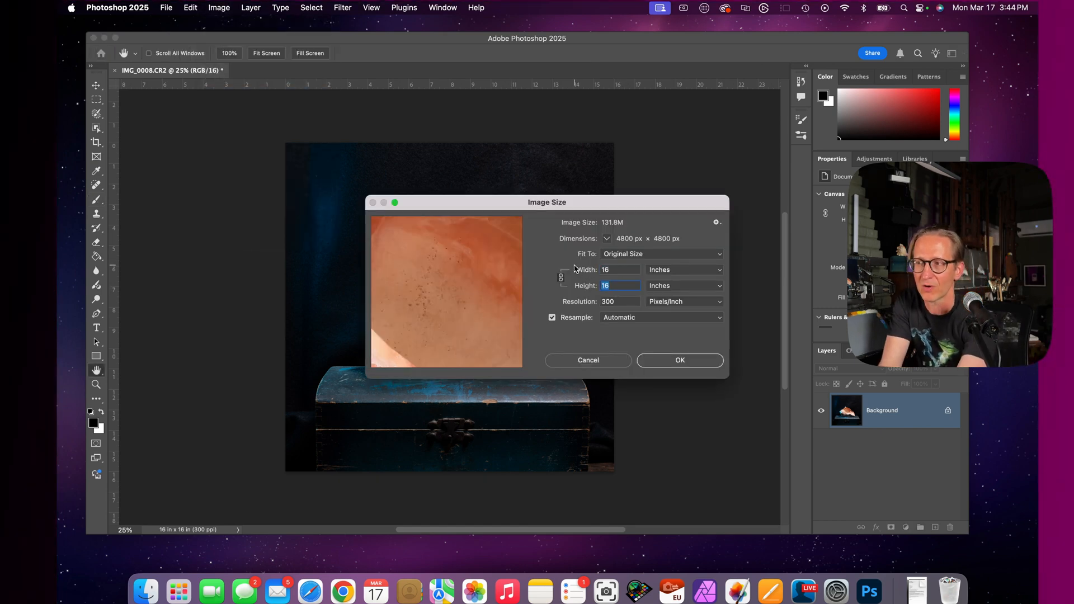
{"action": "type", "text": "14"}
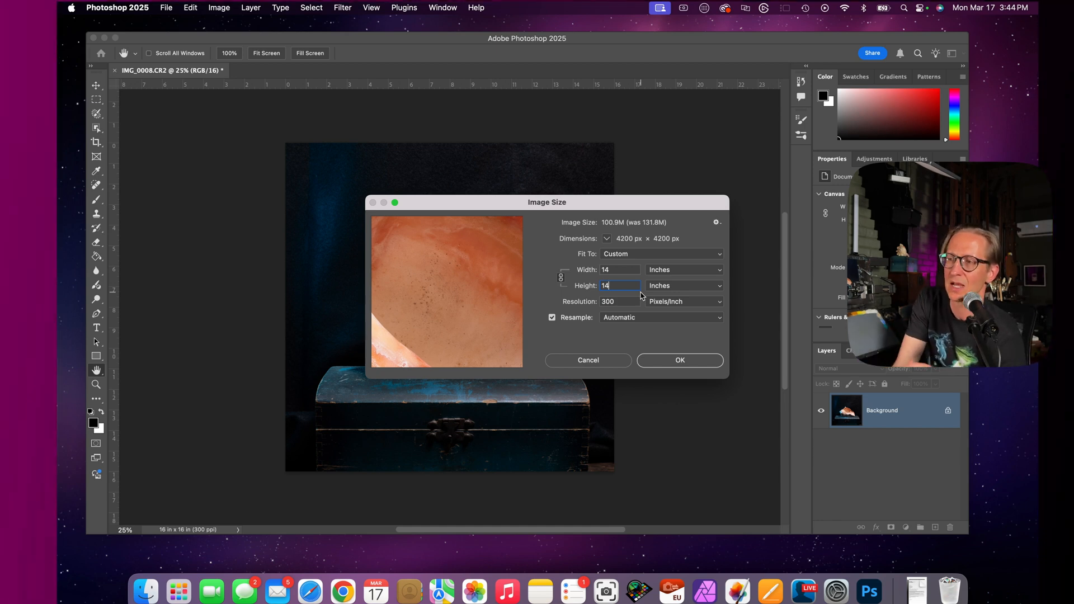
{"action": "left_click", "coordinate": [682, 360]}
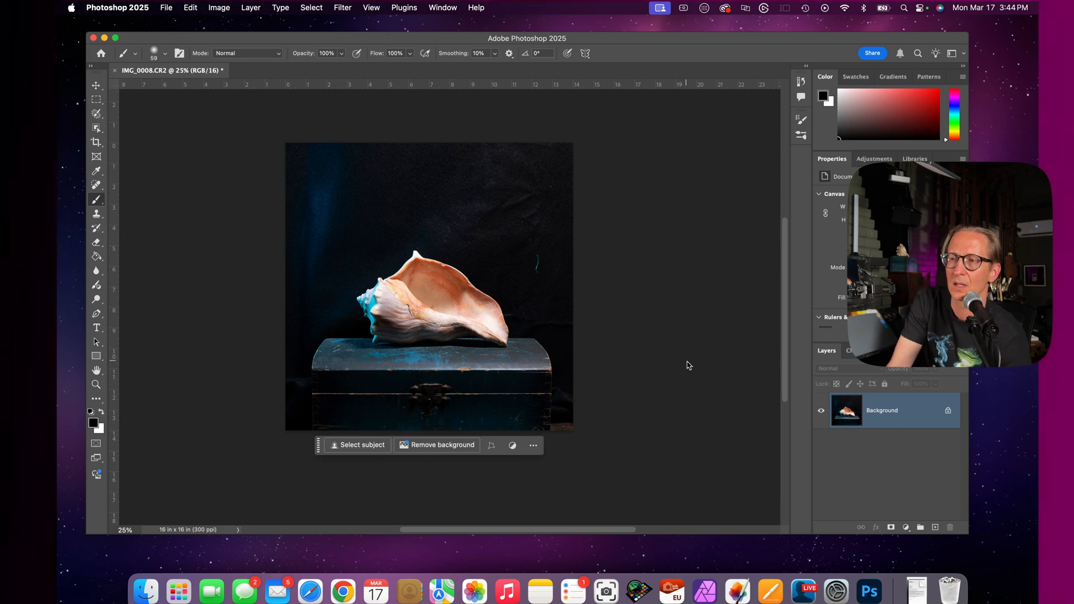
Set the new canvas width and height to 16 inches each in Canvas Size
{"action": "left_click", "coordinate": [219, 7]}
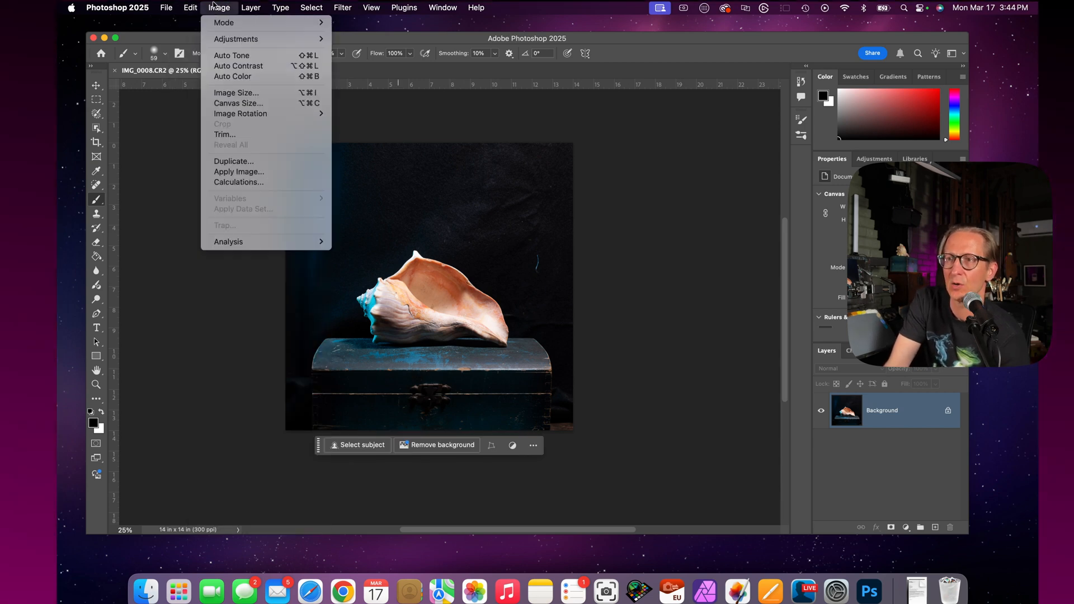
{"action": "left_click", "coordinate": [255, 108]}
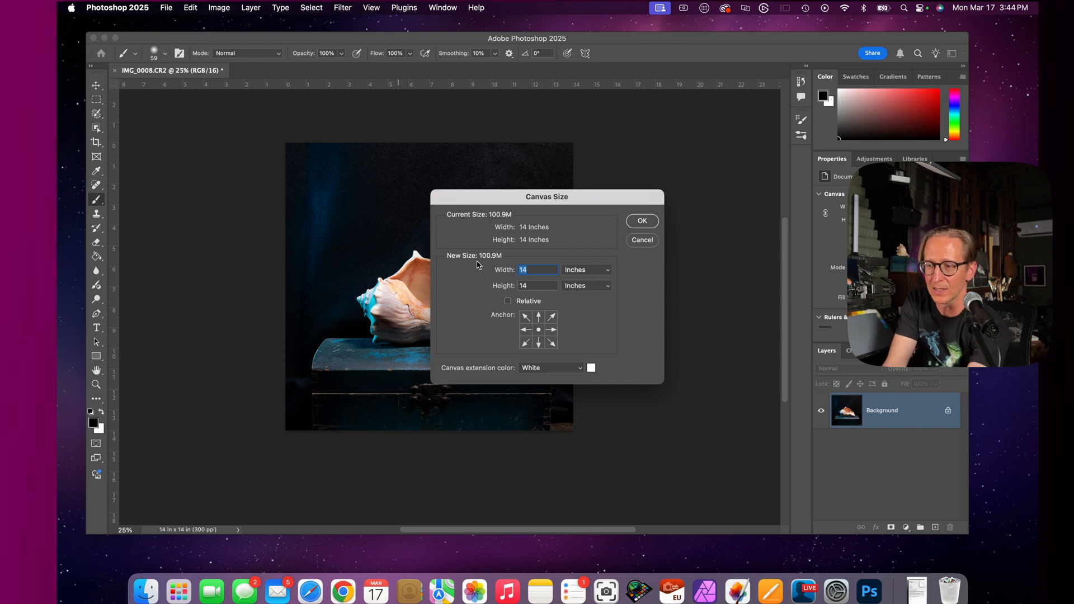
{"action": "type", "text": "16"}
{"action": "key", "text": "Tab"}
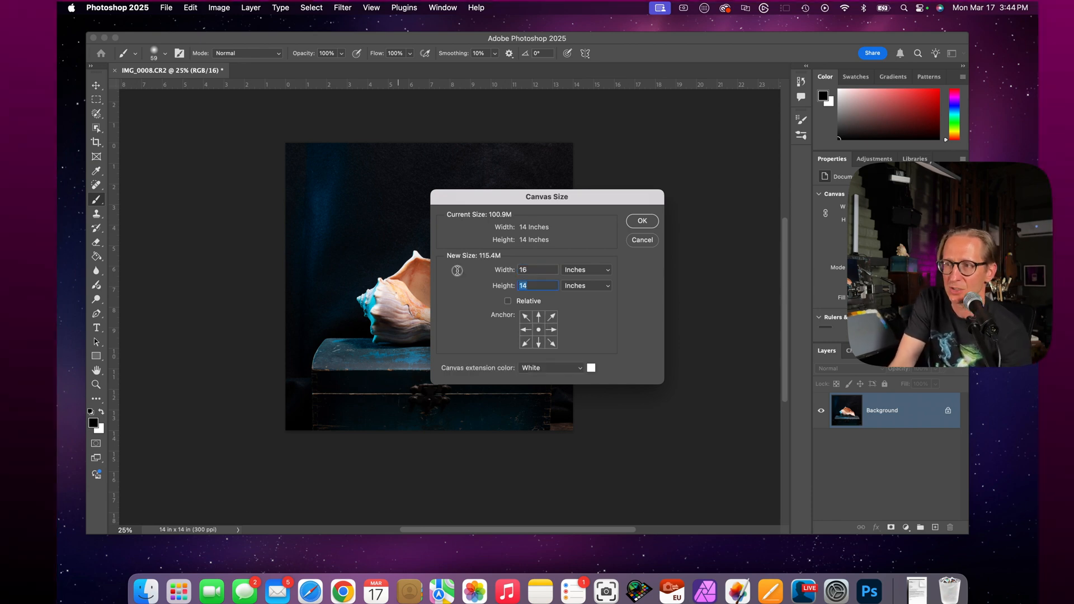
{"action": "type", "text": "16"}
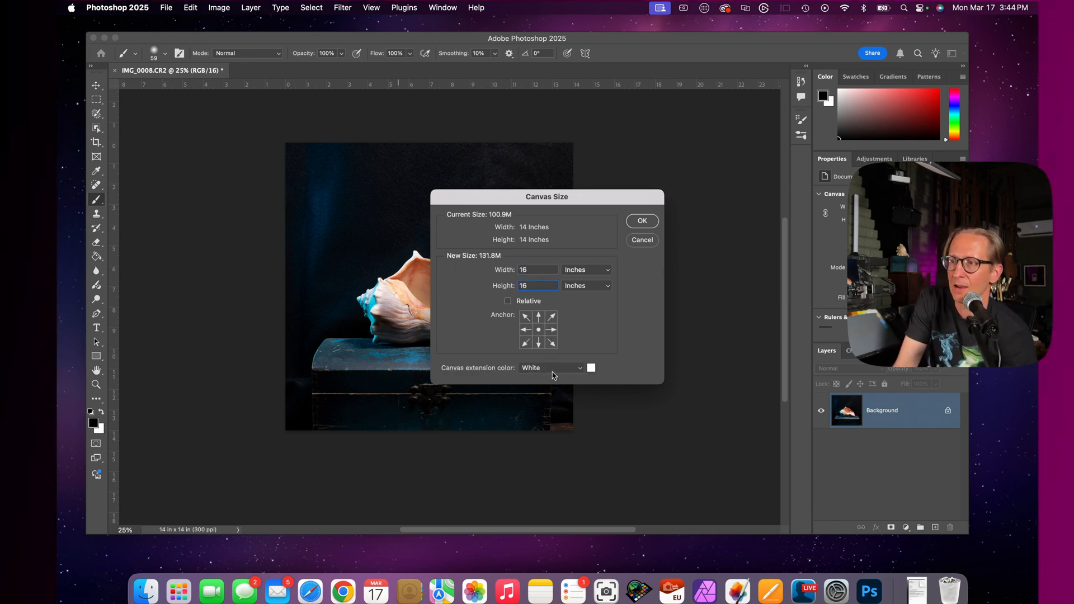
Try the bottom-centre anchor for the canvas extension and return the anchor to the centre
{"action": "left_click", "coordinate": [539, 344]}
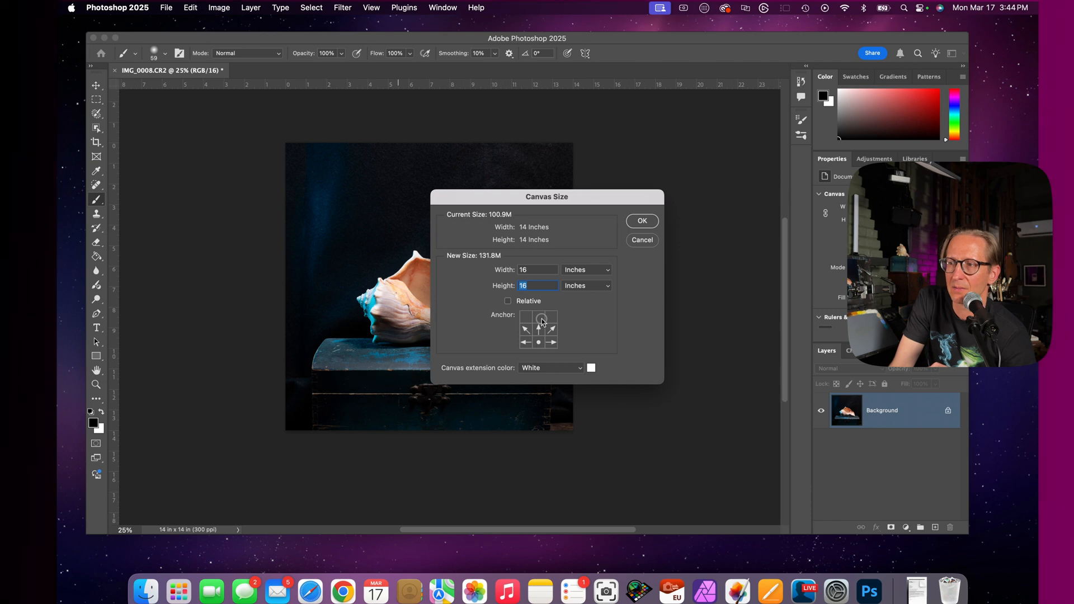
{"action": "left_click", "coordinate": [542, 319]}
{"action": "left_click", "coordinate": [537, 346]}
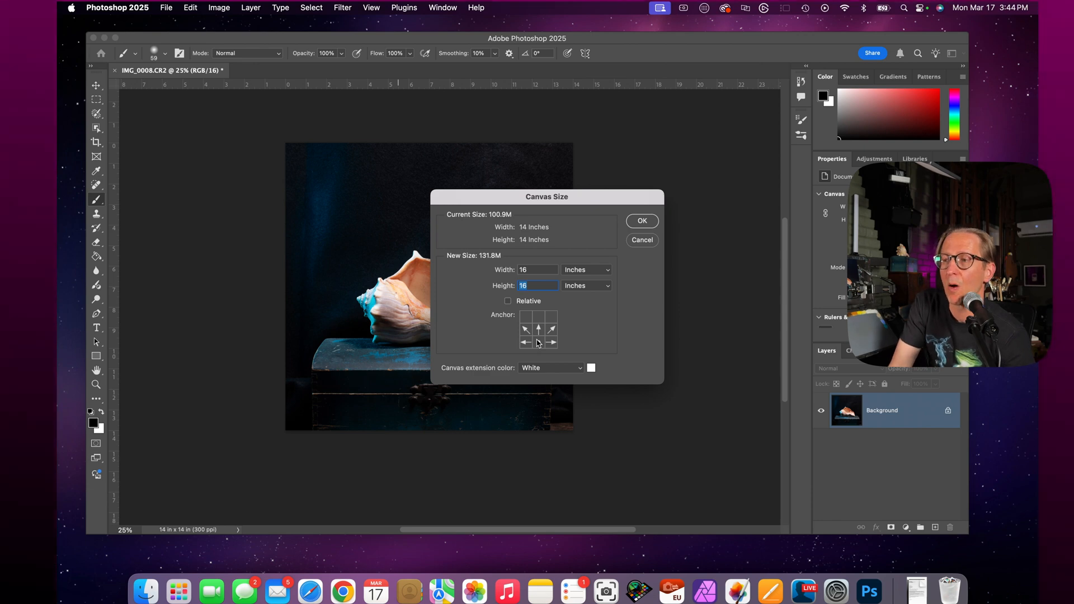
{"action": "left_click", "coordinate": [540, 330]}
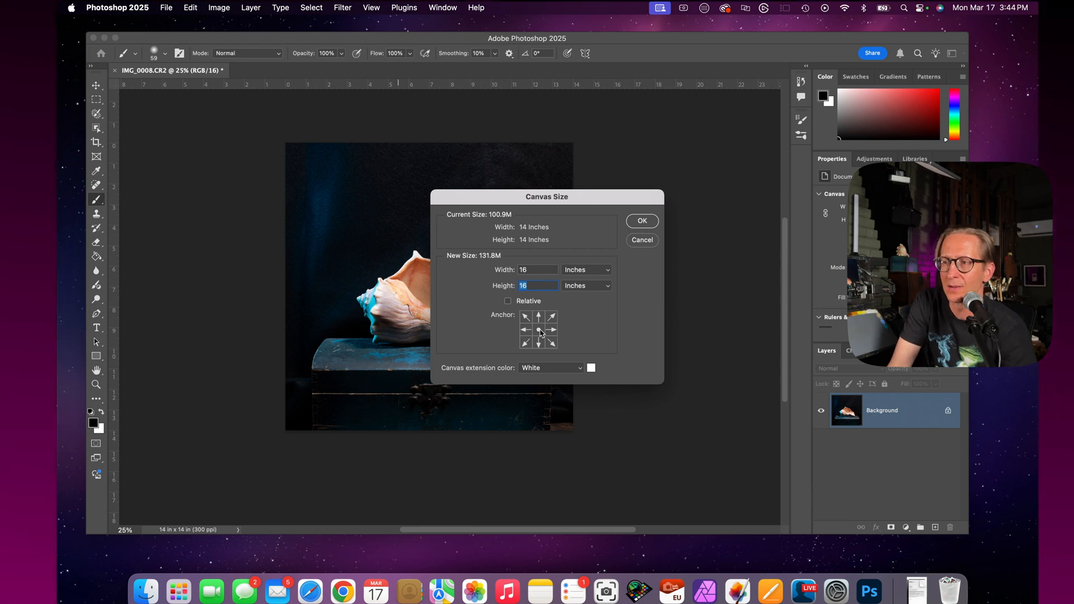
{"action": "left_click", "coordinate": [540, 342]}
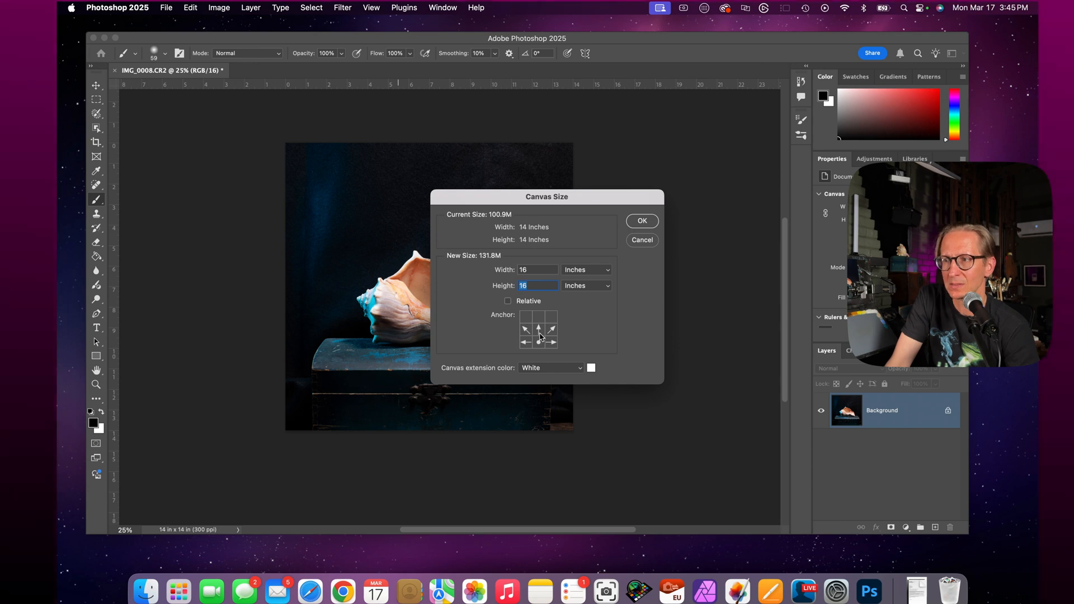
{"action": "left_click", "coordinate": [539, 330]}
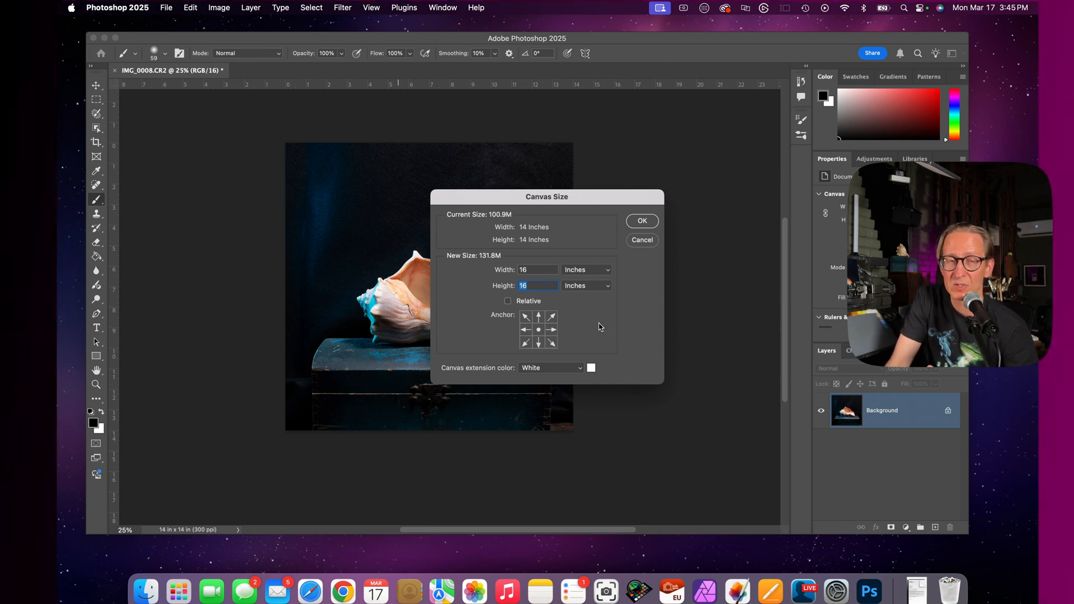
Look over the canvas extension colour choices, keep White, and apply the new canvas size
{"action": "left_click", "coordinate": [581, 369]}
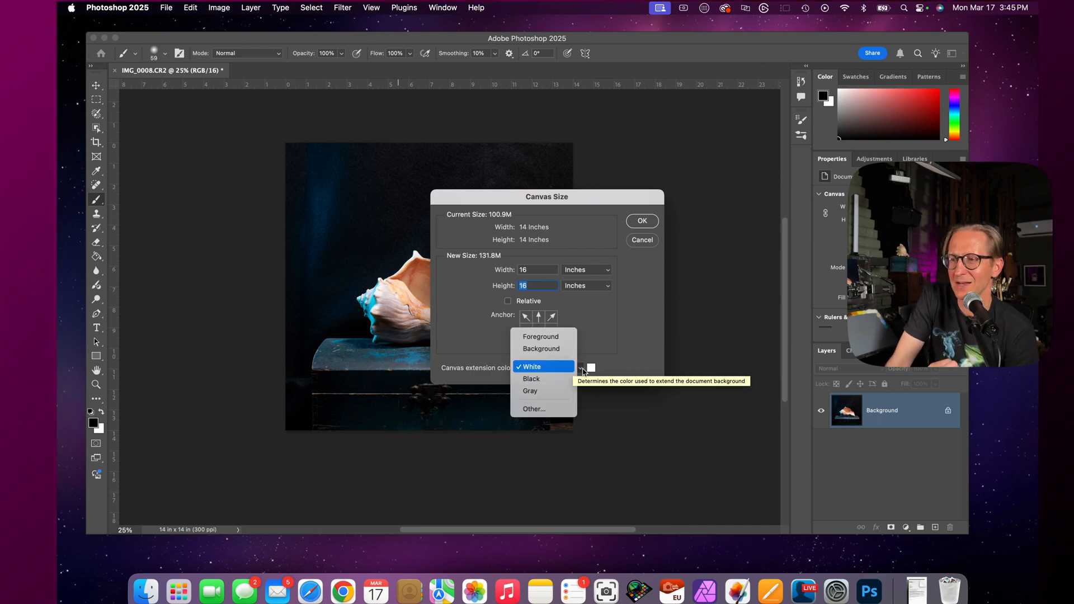
{"action": "left_click", "coordinate": [549, 367]}
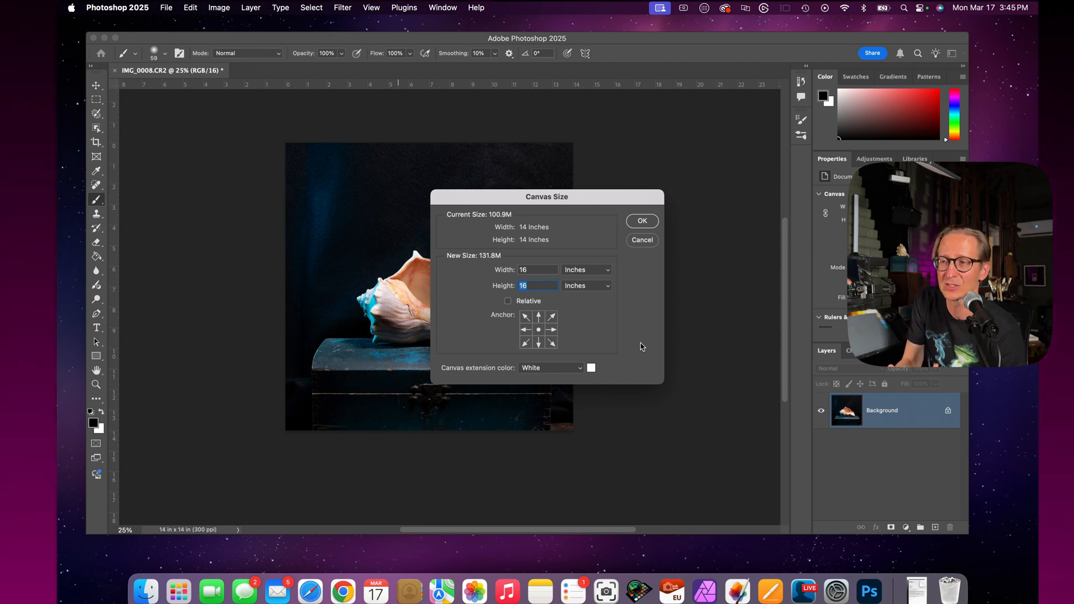
{"action": "left_click", "coordinate": [578, 368]}
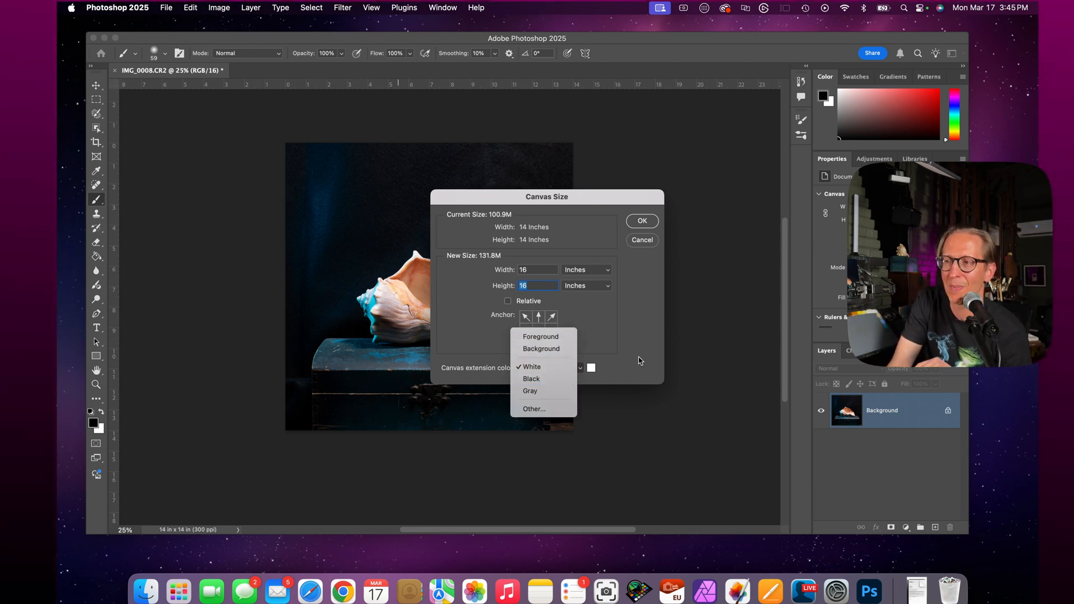
{"action": "left_click", "coordinate": [643, 360]}
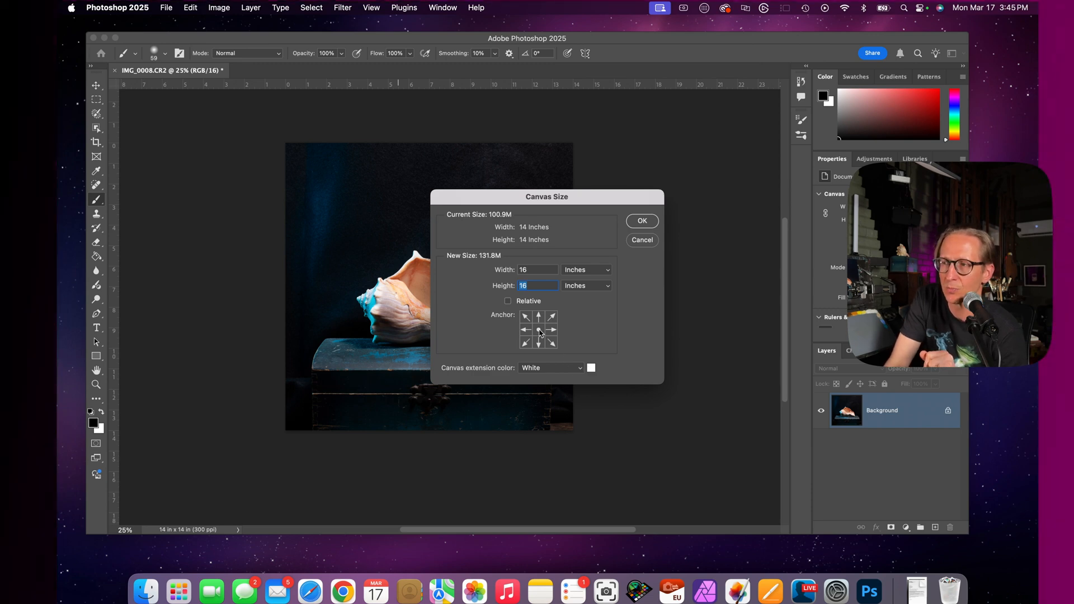
{"action": "left_click", "coordinate": [642, 221]}
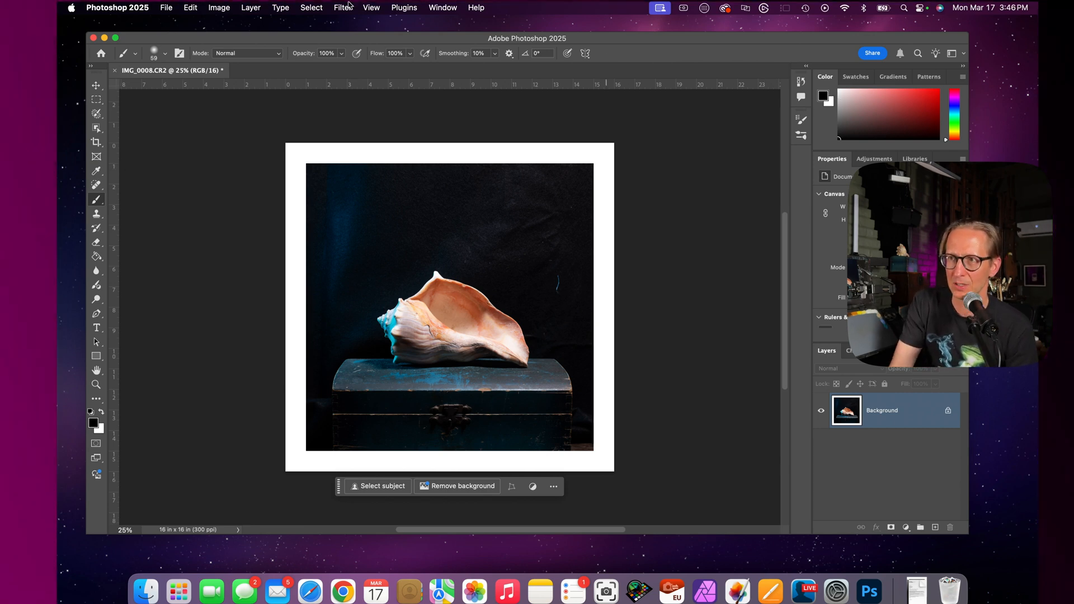
Review the document's edit history from the opened file through its size changes
{"action": "left_click", "coordinate": [191, 7]}
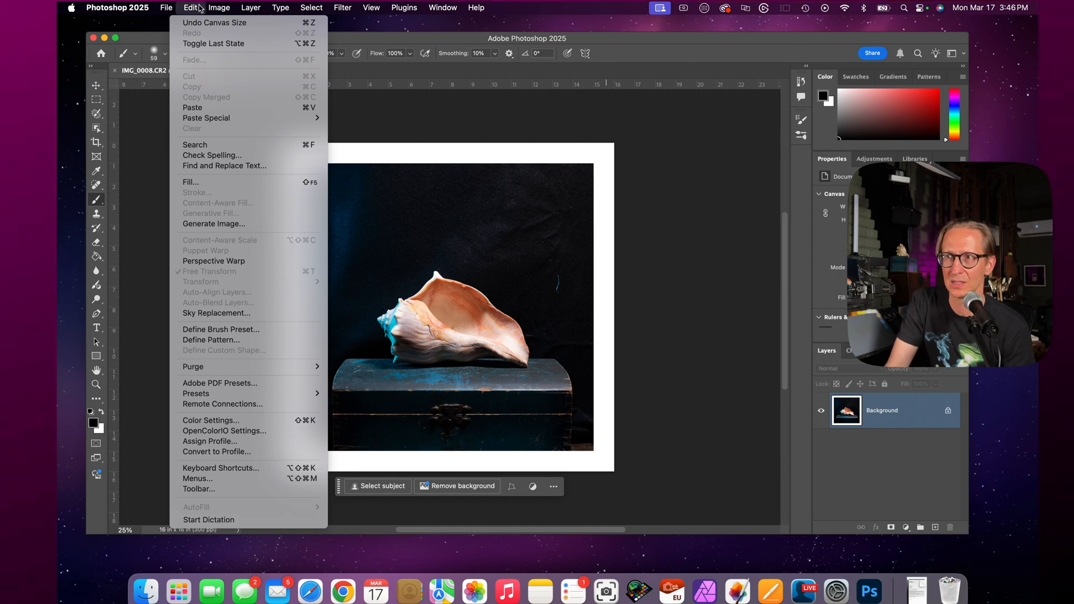
{"action": "left_click", "coordinate": [199, 22]}
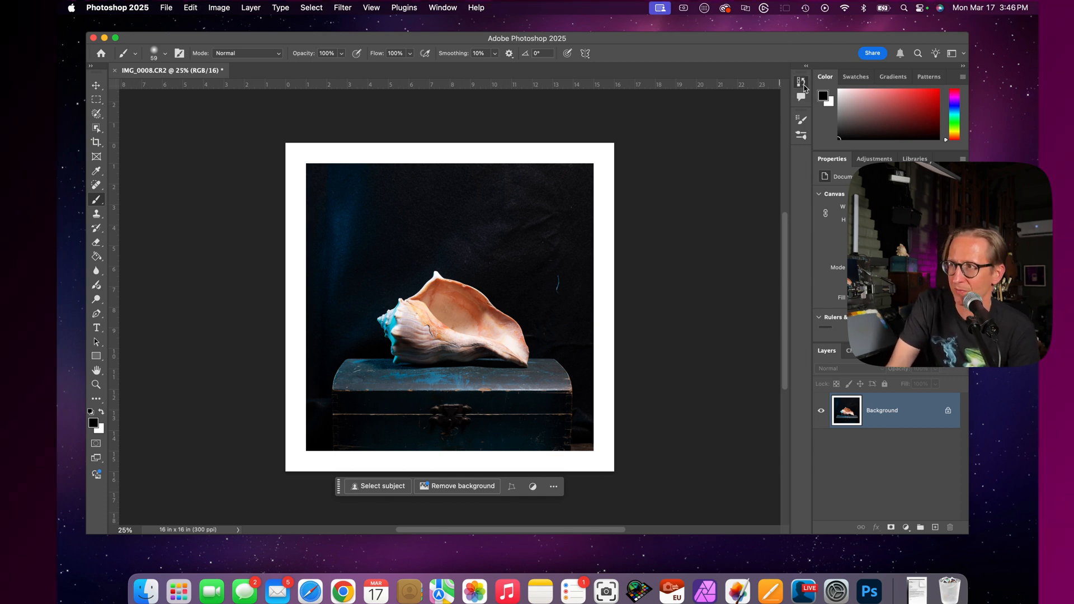
{"action": "left_click", "coordinate": [802, 82]}
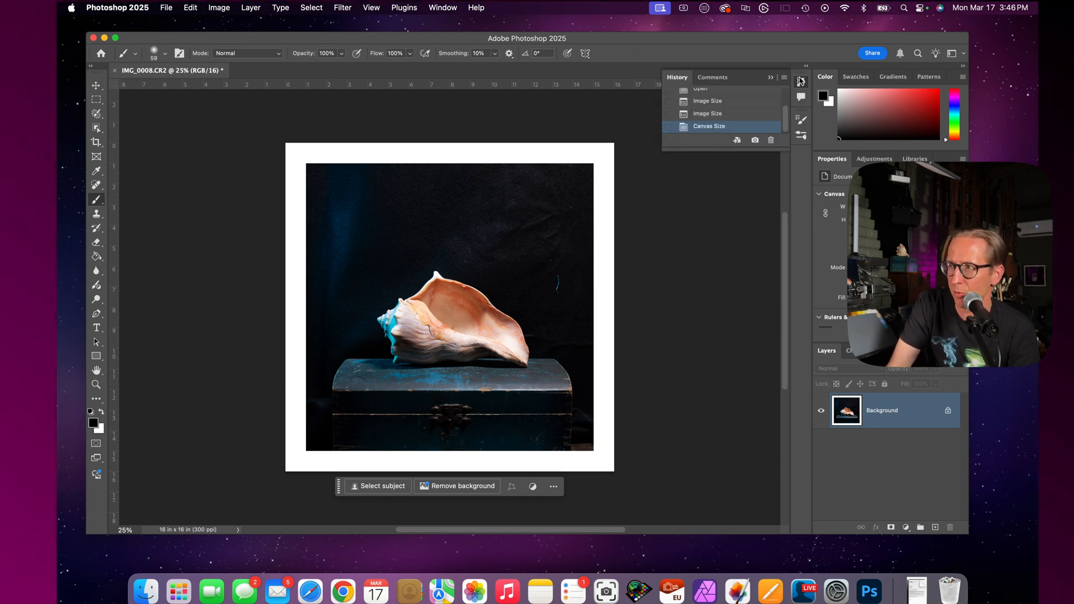
{"action": "scroll", "coordinate": [744, 125], "scroll_direction": "up", "scroll_amount": 3}
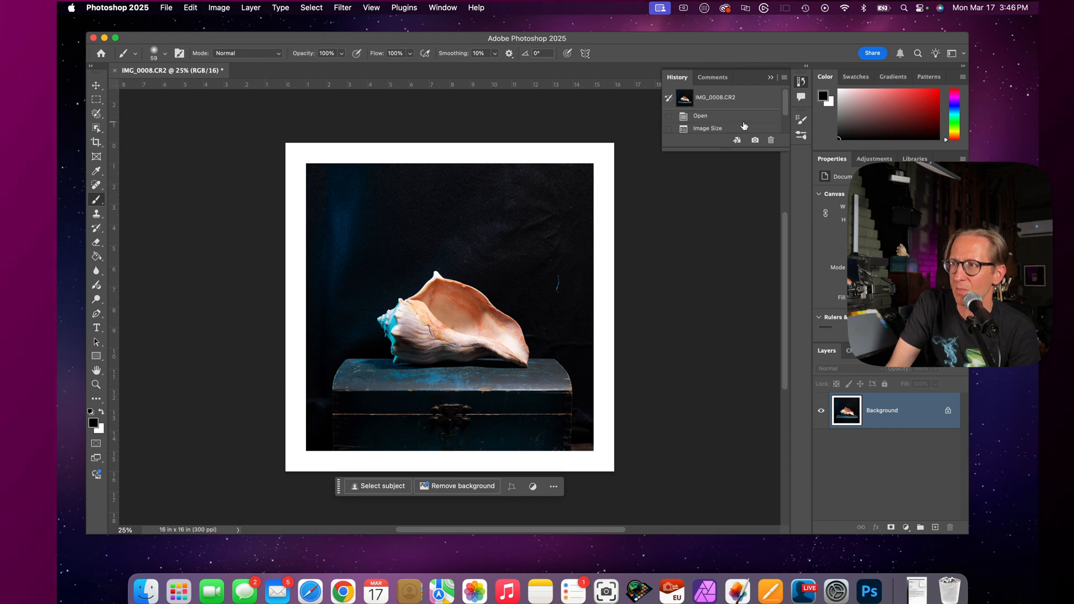
{"action": "scroll", "coordinate": [744, 125], "scroll_direction": "down", "scroll_amount": 3}
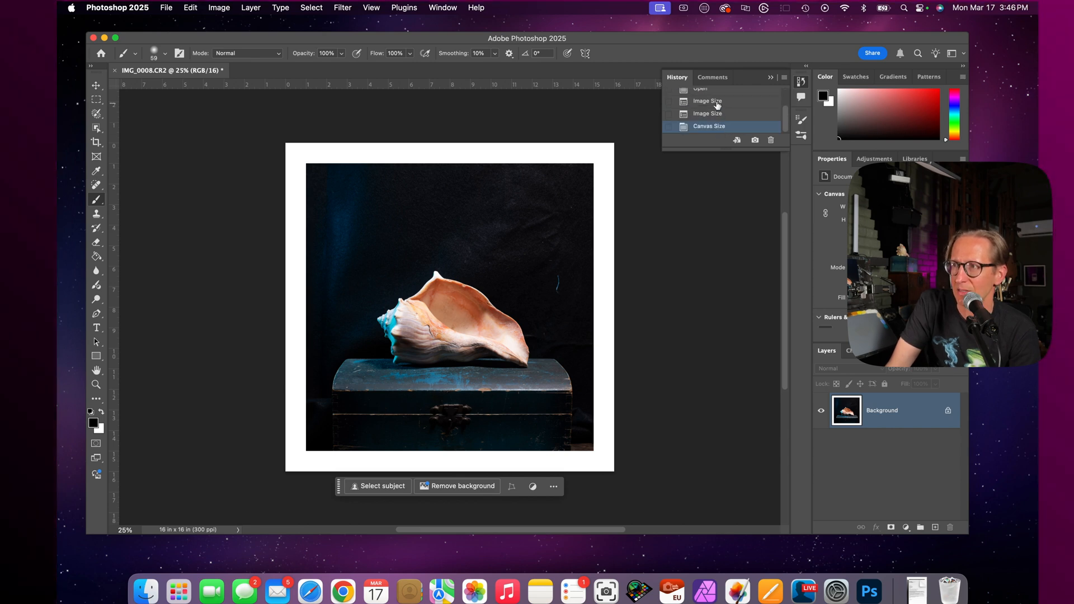
Revert the photo to its Open state in the document's history
{"action": "scroll", "coordinate": [717, 104], "scroll_direction": "up", "scroll_amount": 2}
{"action": "left_click", "coordinate": [737, 119]}
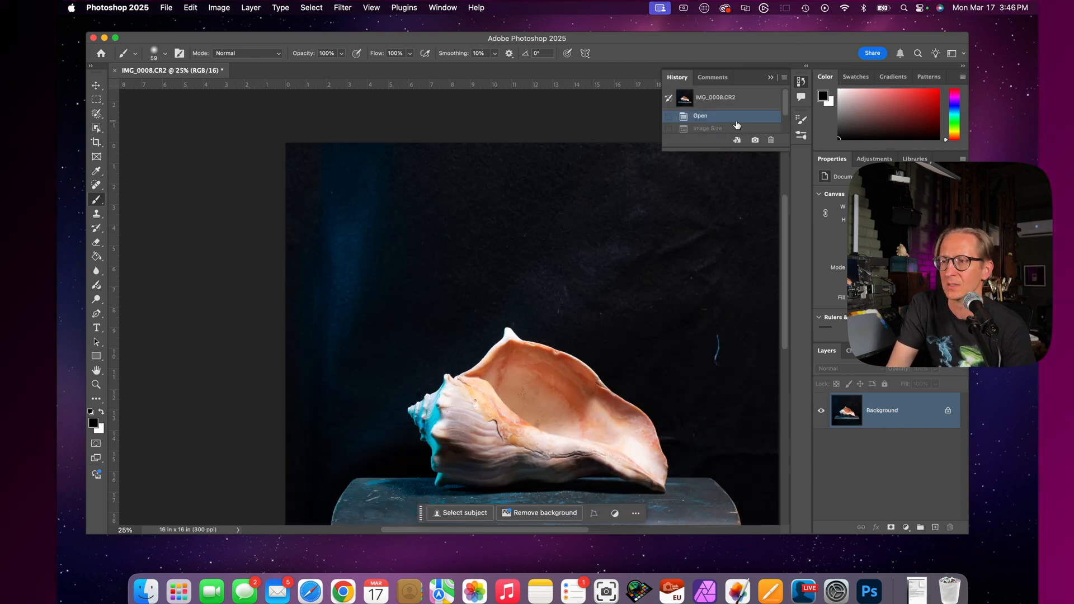
{"action": "key", "text": "super+minus"}
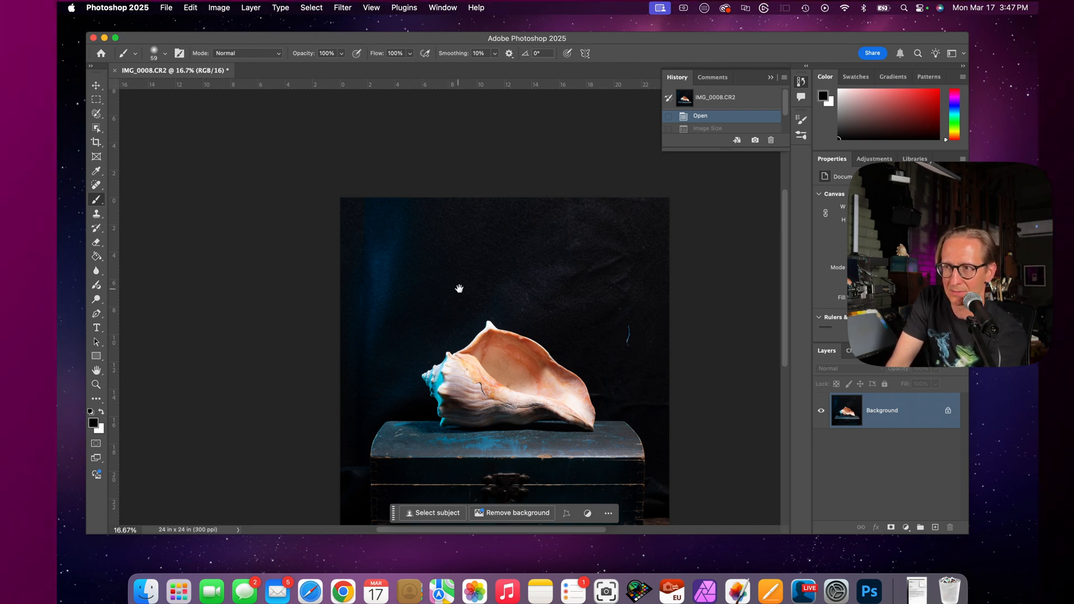
{"action": "left_click_drag", "start_coordinate": [491, 286], "coordinate": [455, 249]}
Resize the photo to 14 by 14 inches with Image Size
{"action": "left_click", "coordinate": [219, 7]}
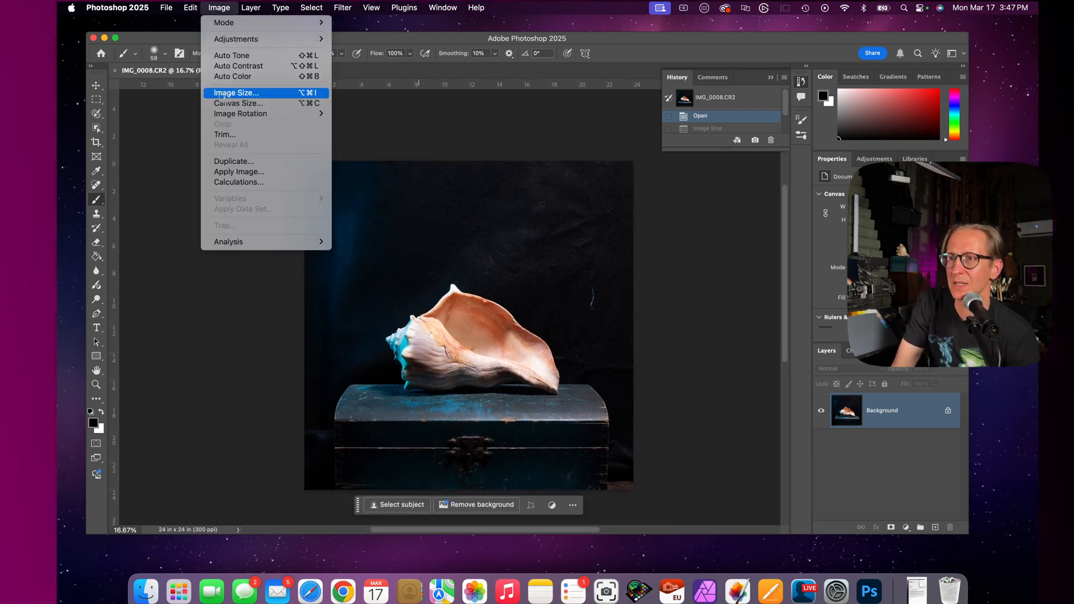
{"action": "left_click", "coordinate": [226, 93]}
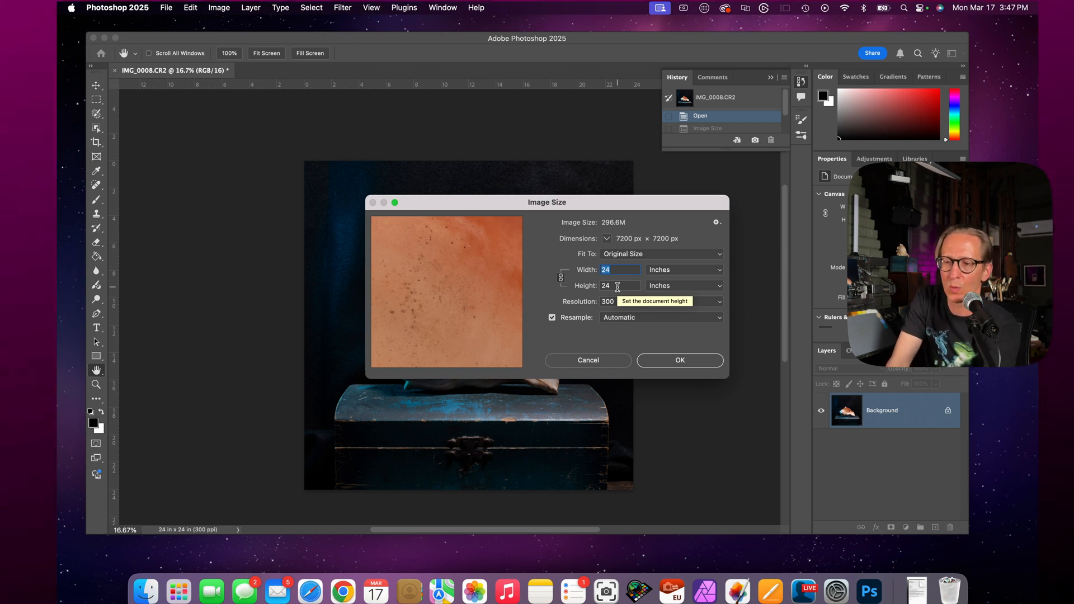
{"action": "type", "text": "14"}
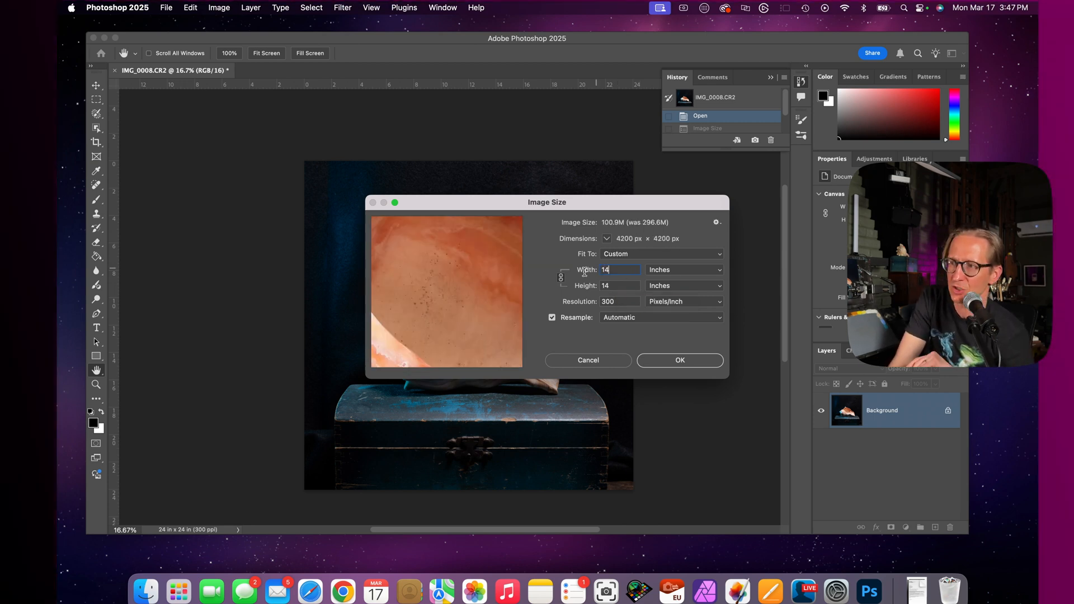
{"action": "left_click", "coordinate": [679, 361]}
{"action": "key", "text": "b"}
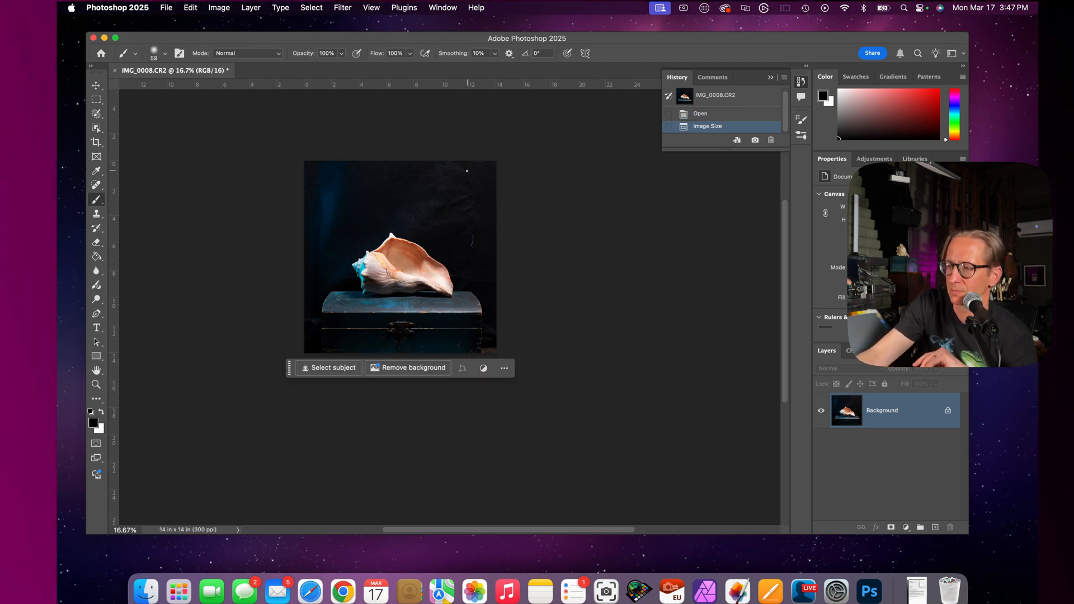
{"action": "key", "text": "super+equal"}
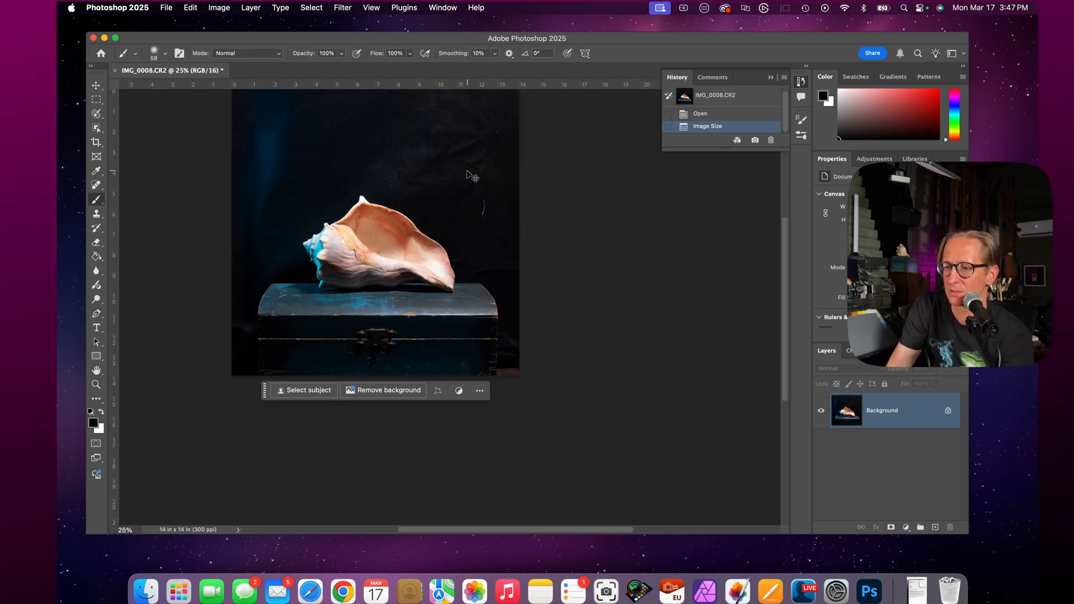
{"action": "left_click_drag", "start_coordinate": [396, 198], "coordinate": [479, 259]}
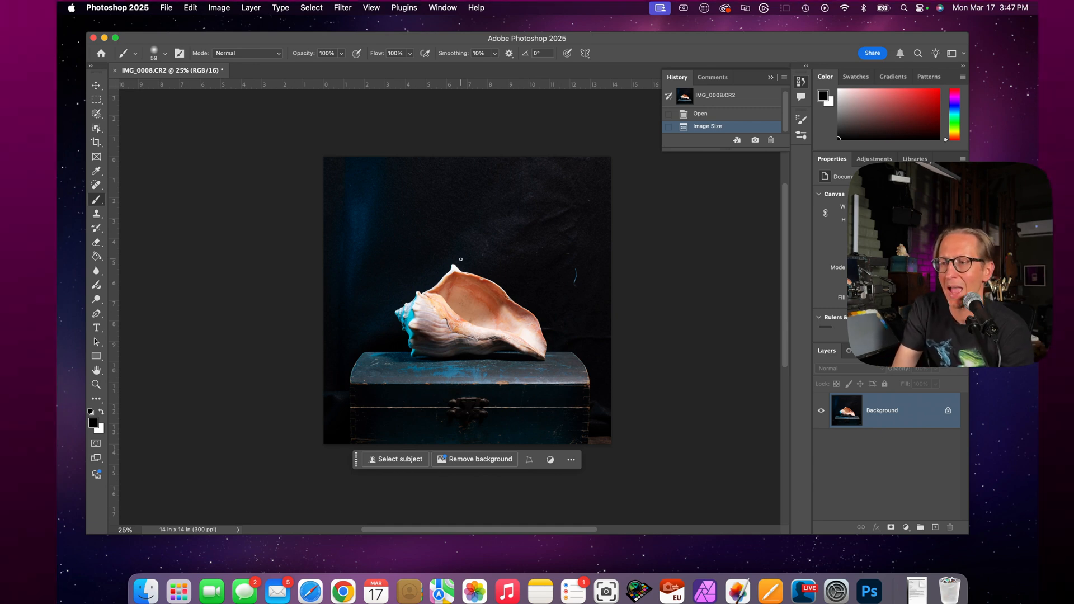
Start a new document from the recent 8 x 8 in preset and set its width and height to 16 inches
{"action": "left_click", "coordinate": [167, 7]}
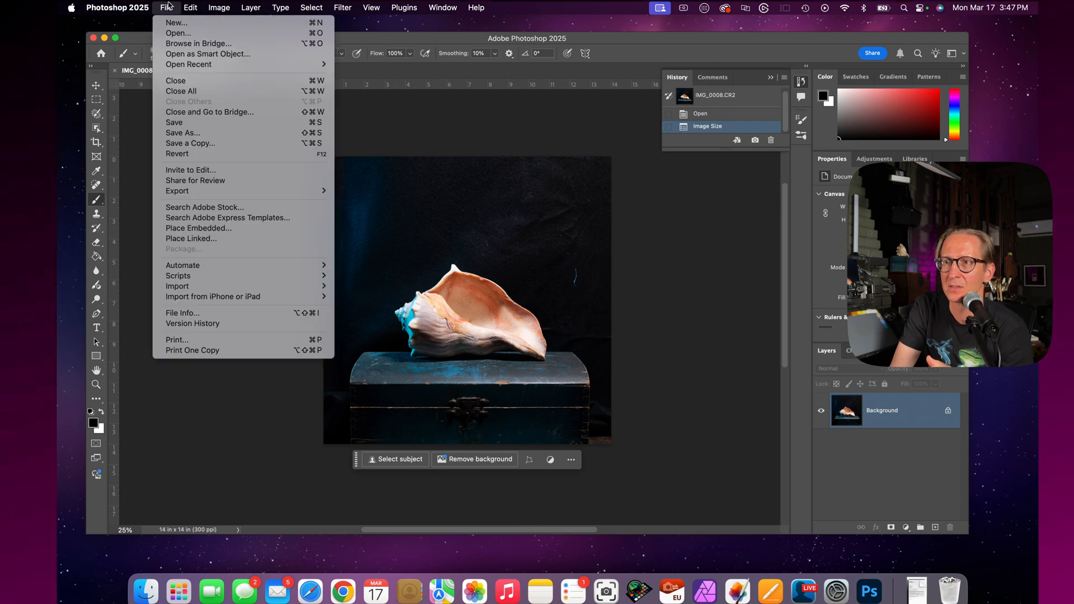
{"action": "left_click", "coordinate": [167, 18]}
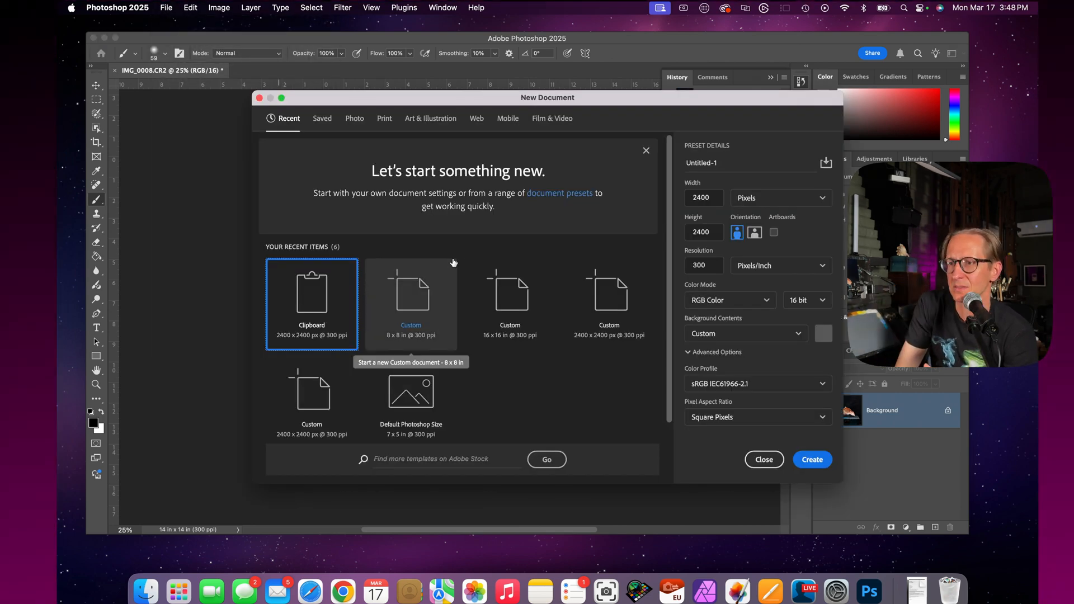
{"action": "left_click", "coordinate": [414, 302]}
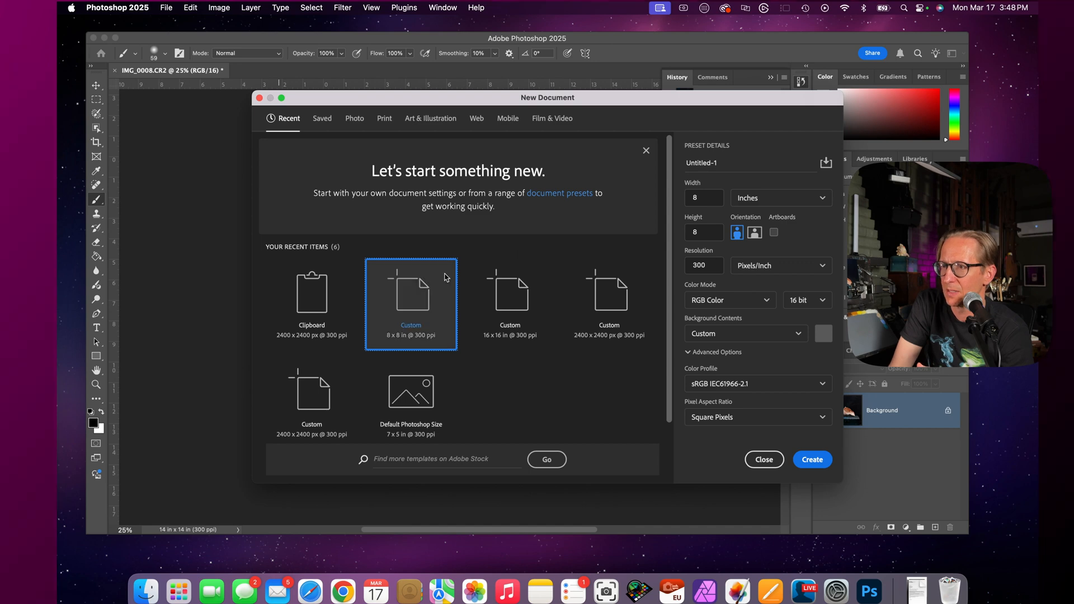
{"action": "left_click_drag", "start_coordinate": [709, 202], "coordinate": [662, 198]}
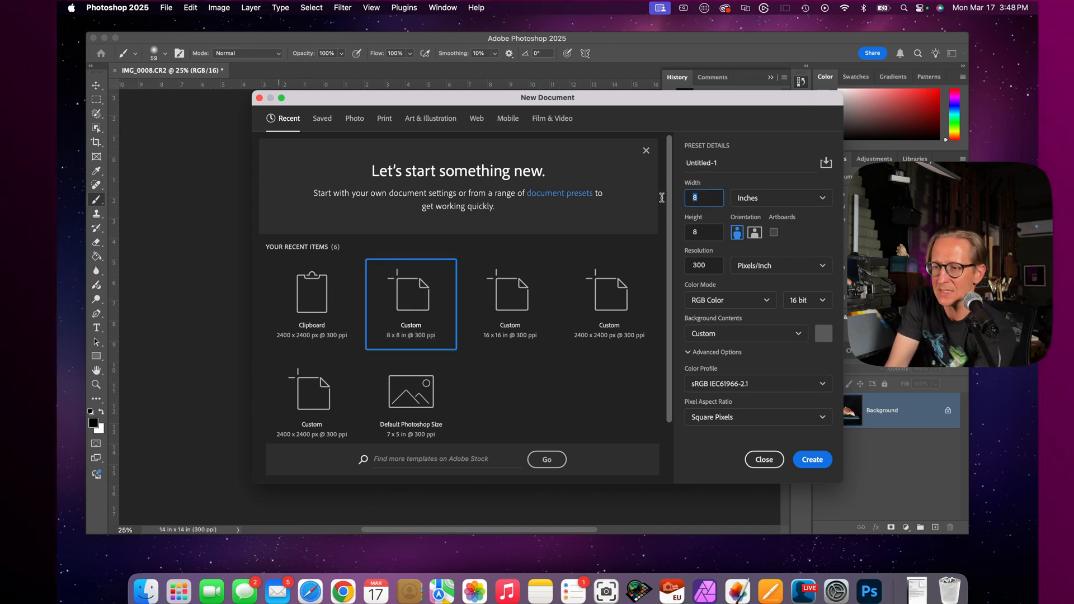
{"action": "left_click_drag", "start_coordinate": [710, 229], "coordinate": [667, 226]}
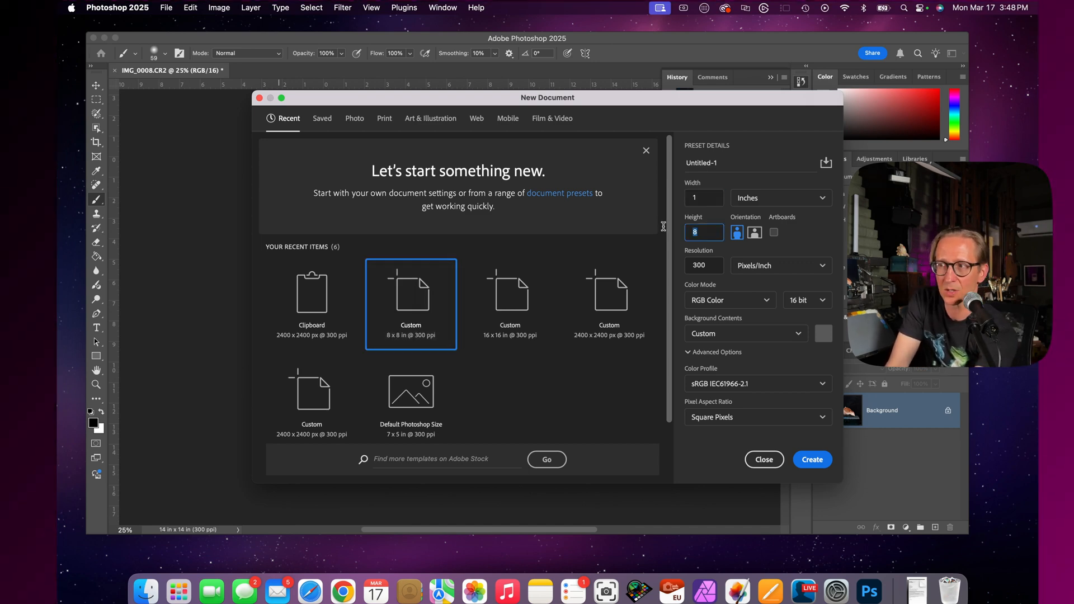
{"action": "double_click", "coordinate": [713, 192]}
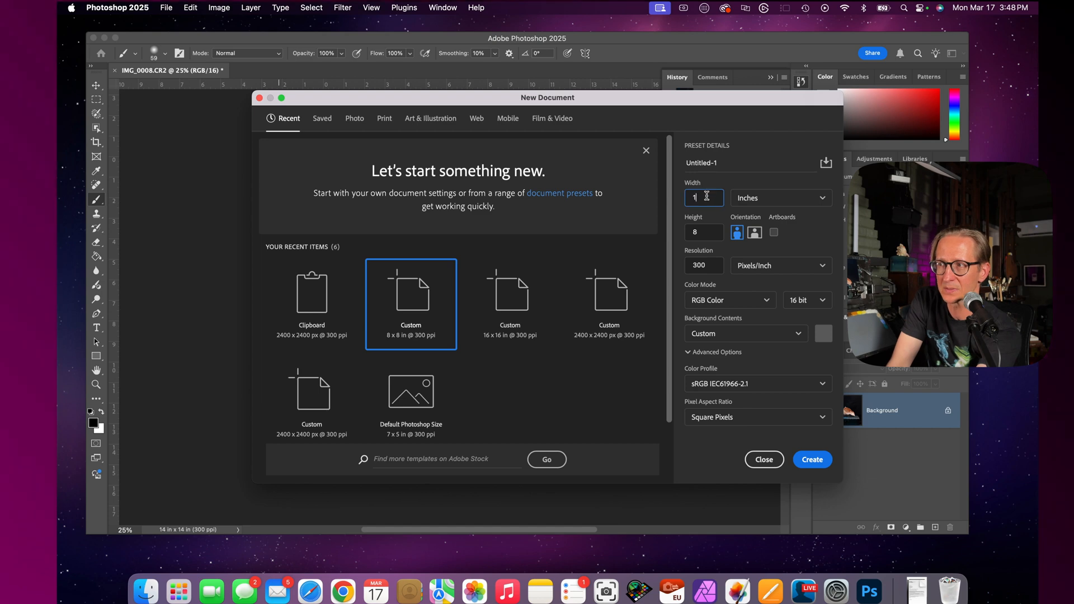
{"action": "key", "text": "Tab"}
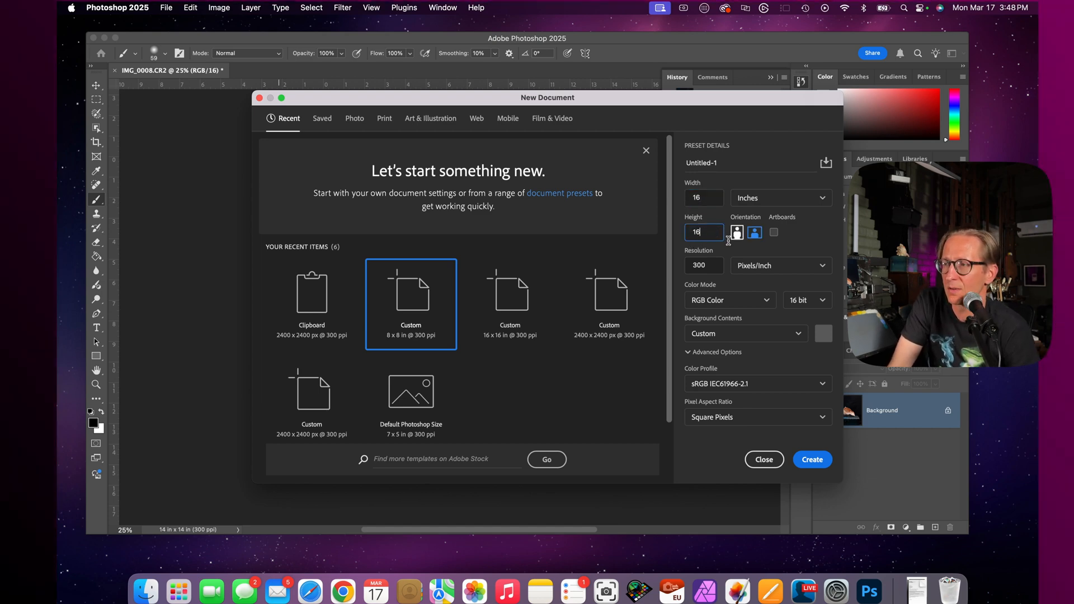
Set the new document's custom background colour to black (000000) and create it at 300 pixels/inch
{"action": "left_click_drag", "start_coordinate": [708, 264], "coordinate": [663, 272]}
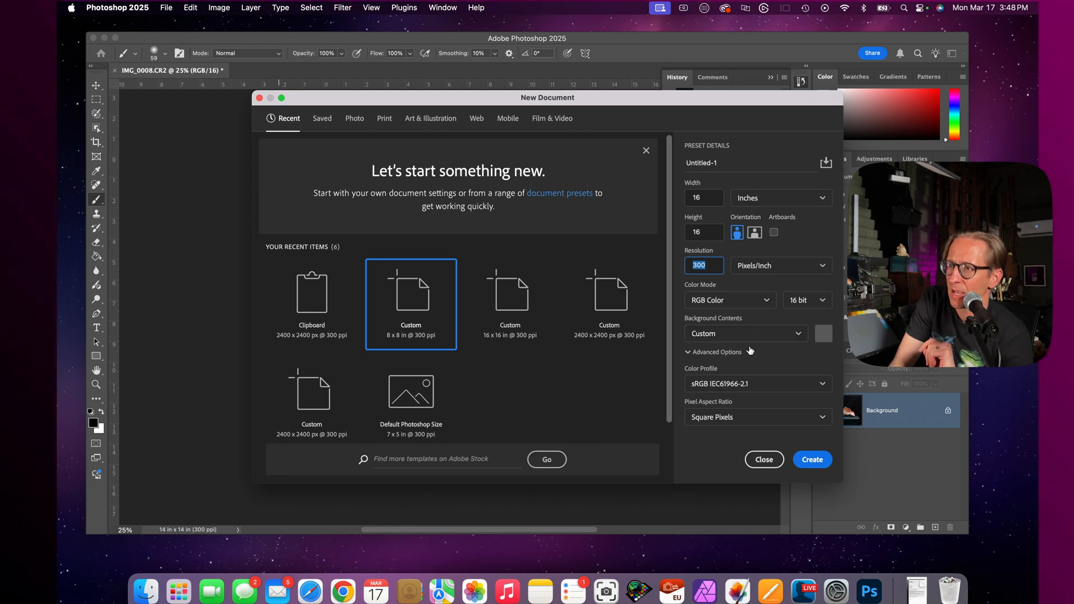
{"action": "left_click", "coordinate": [811, 338]}
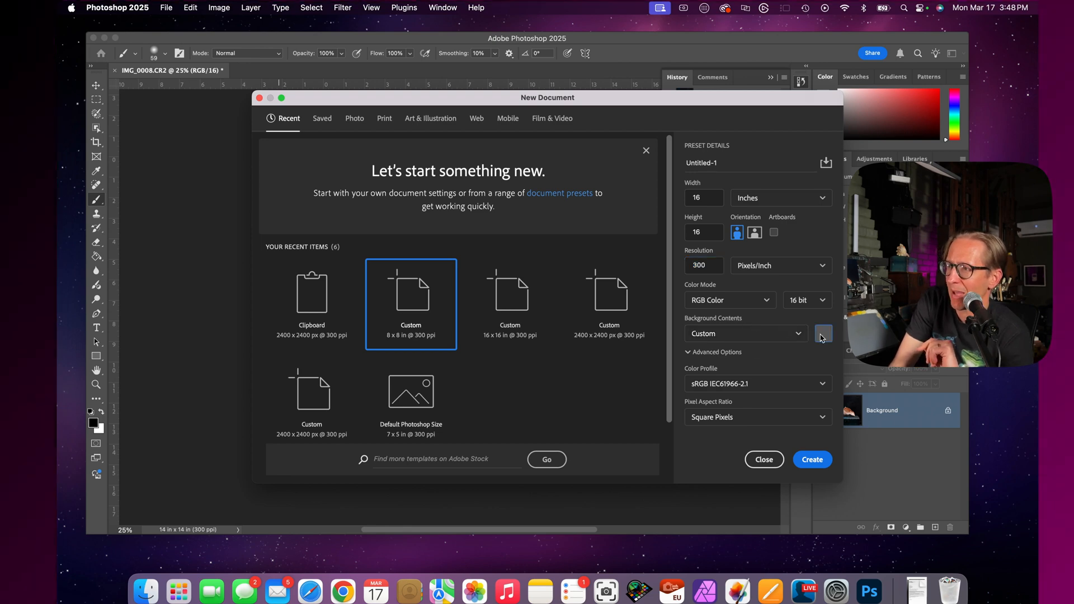
{"action": "left_click", "coordinate": [822, 338]}
{"action": "left_click", "coordinate": [391, 384]}
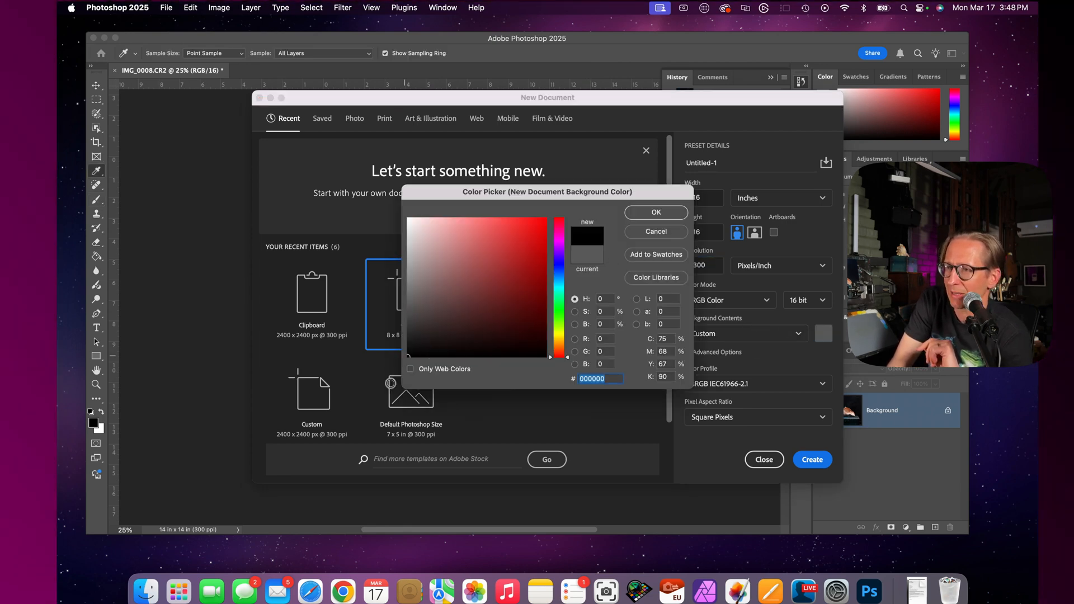
{"action": "left_click", "coordinate": [657, 212]}
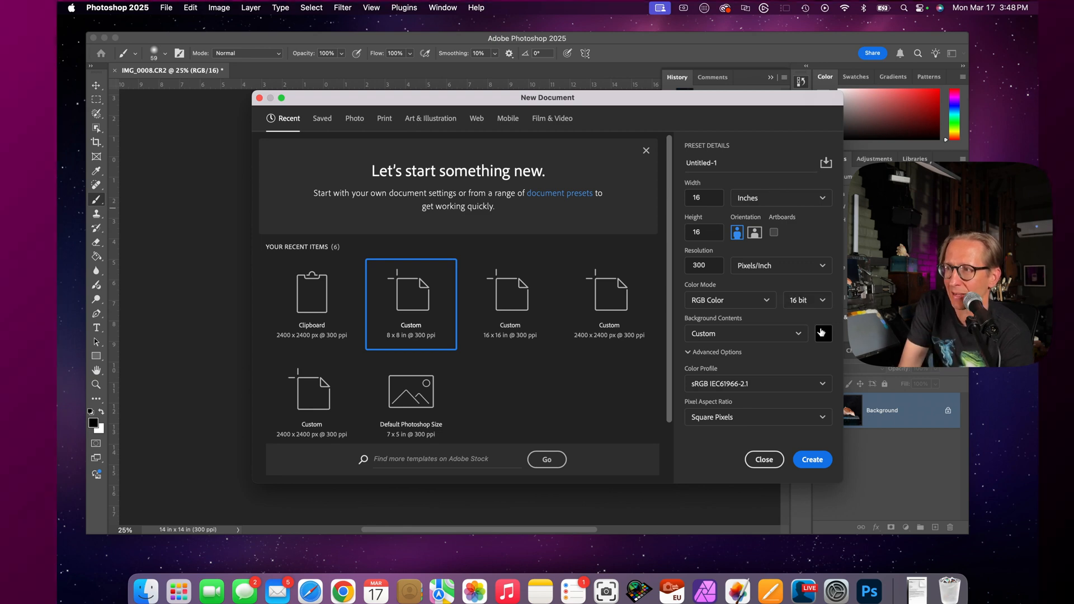
{"action": "left_click", "coordinate": [808, 458]}
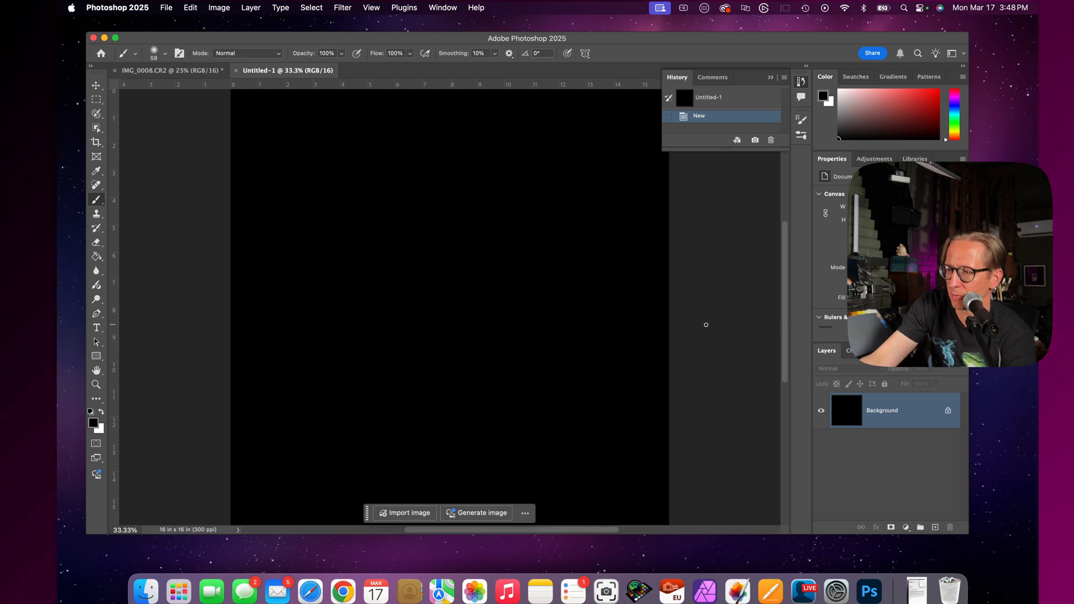
{"action": "key", "text": "super+minus"}
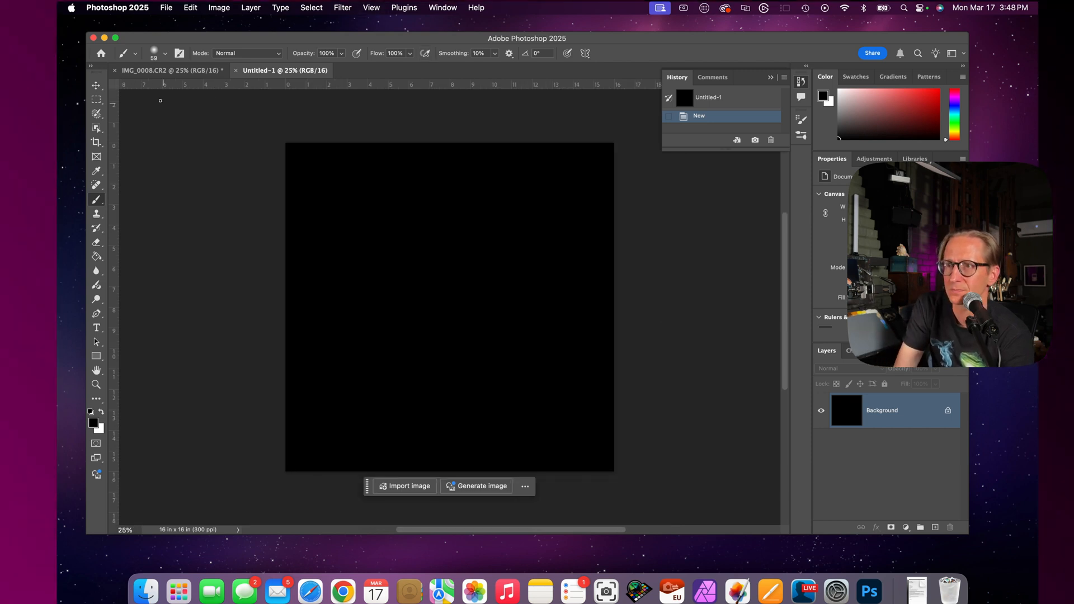
Compare the resized shell photo with the blank black document by switching between them
{"action": "left_click", "coordinate": [171, 70]}
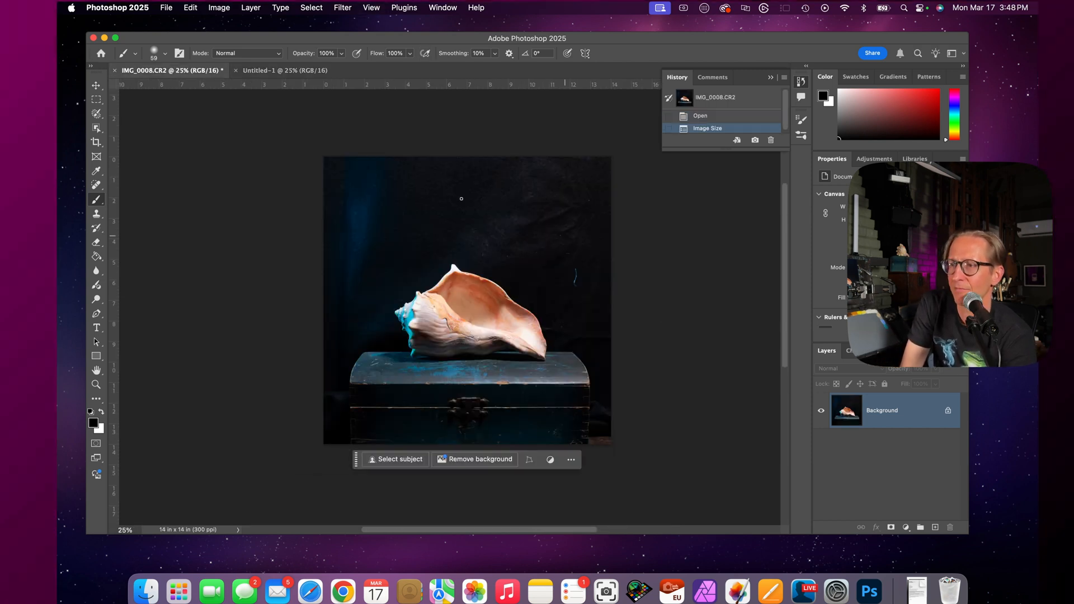
{"action": "left_click", "coordinate": [276, 71]}
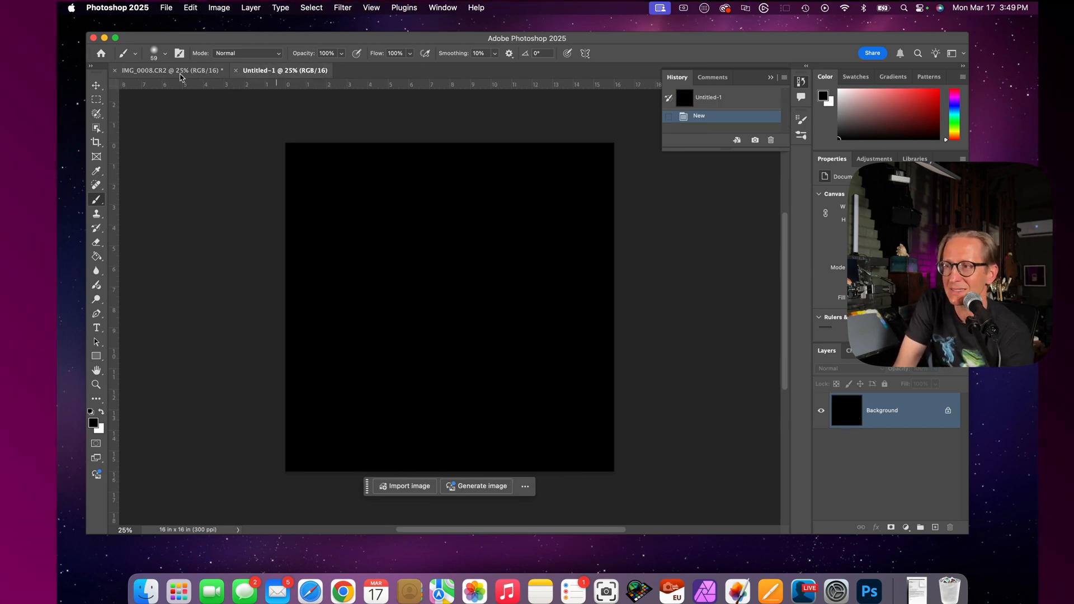
{"action": "left_click", "coordinate": [180, 74]}
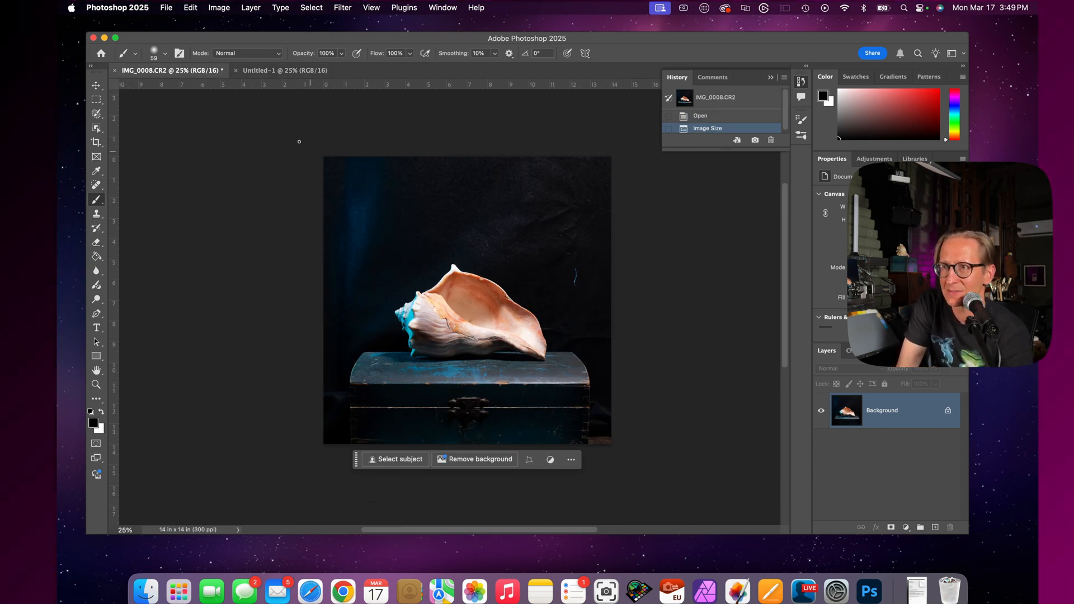
{"action": "left_click", "coordinate": [277, 70]}
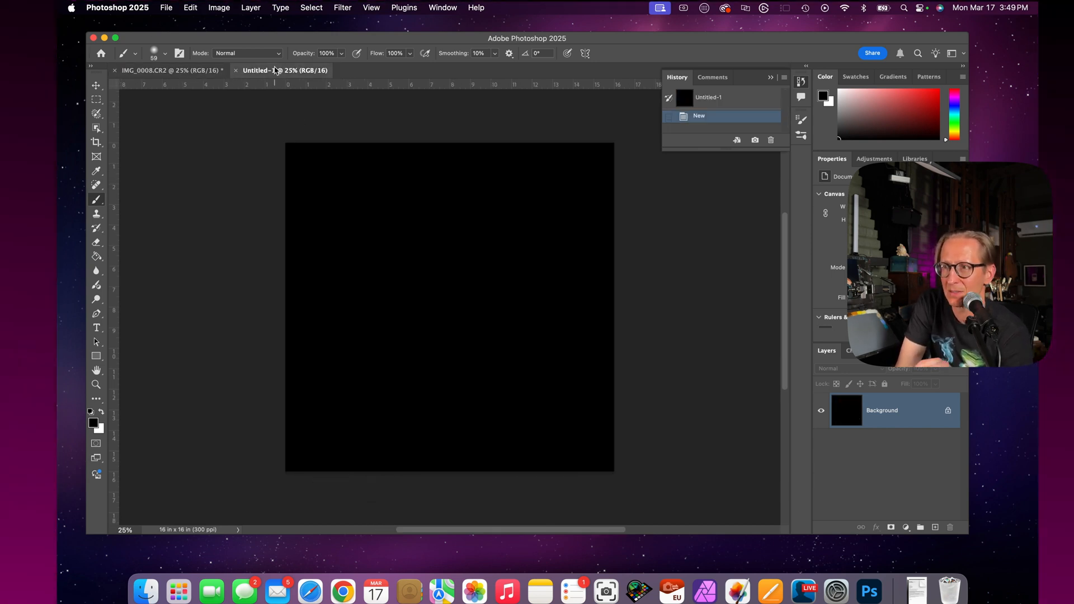
Select the entire canvas of IMG_0008.CR2 and copy it
{"action": "left_click", "coordinate": [197, 73]}
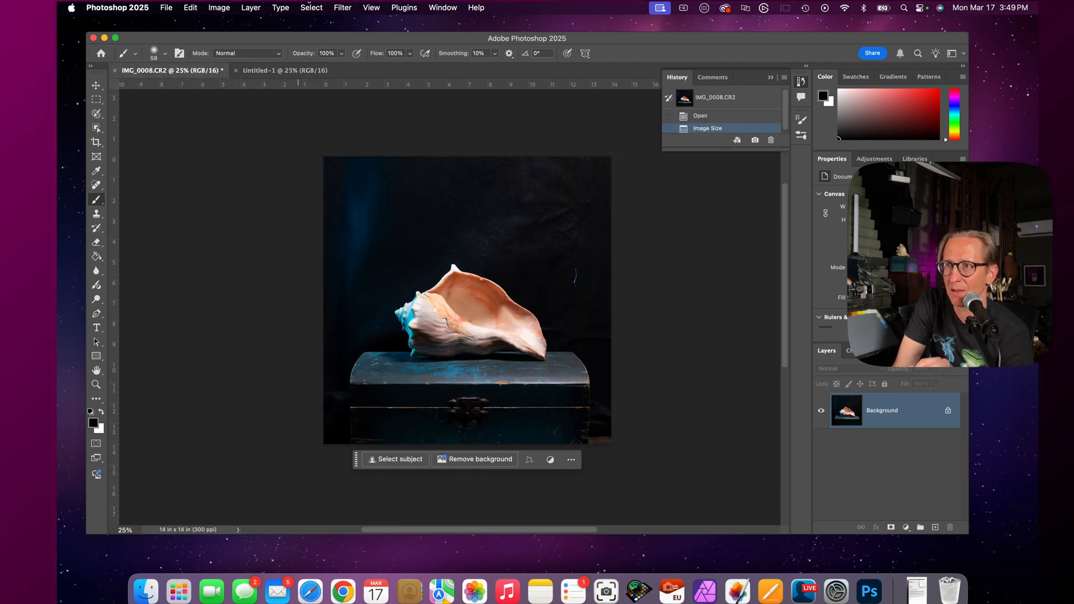
{"action": "left_click", "coordinate": [312, 7]}
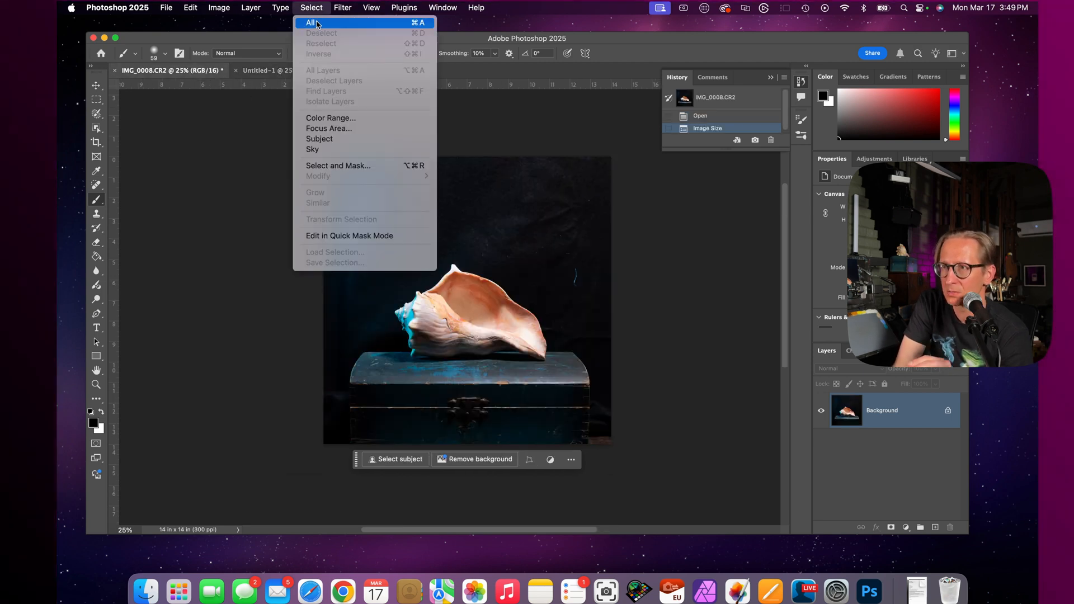
{"action": "left_click", "coordinate": [311, 23]}
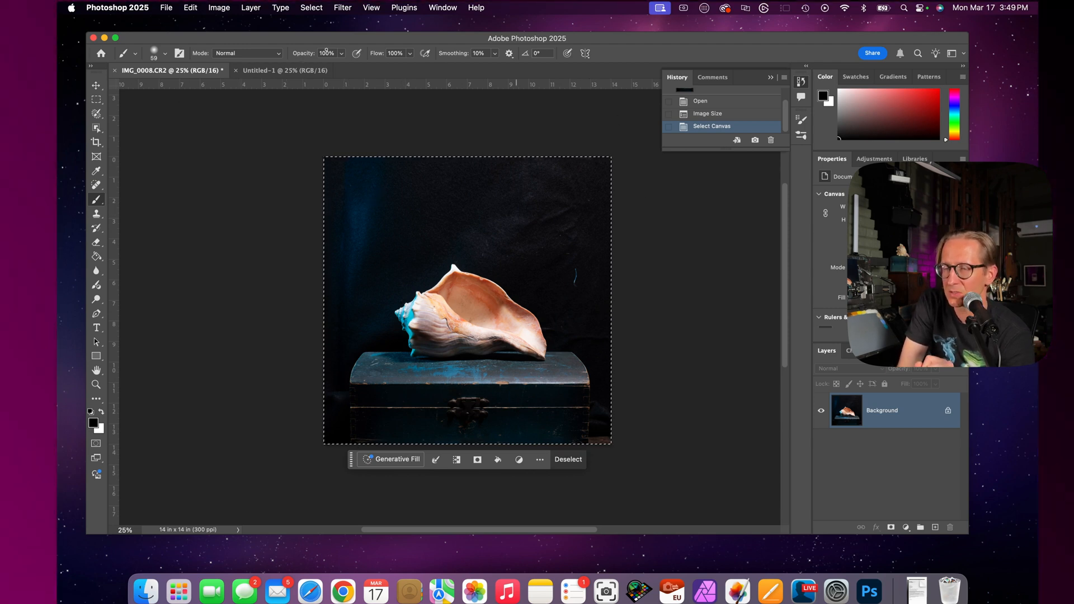
{"action": "left_click", "coordinate": [189, 7]}
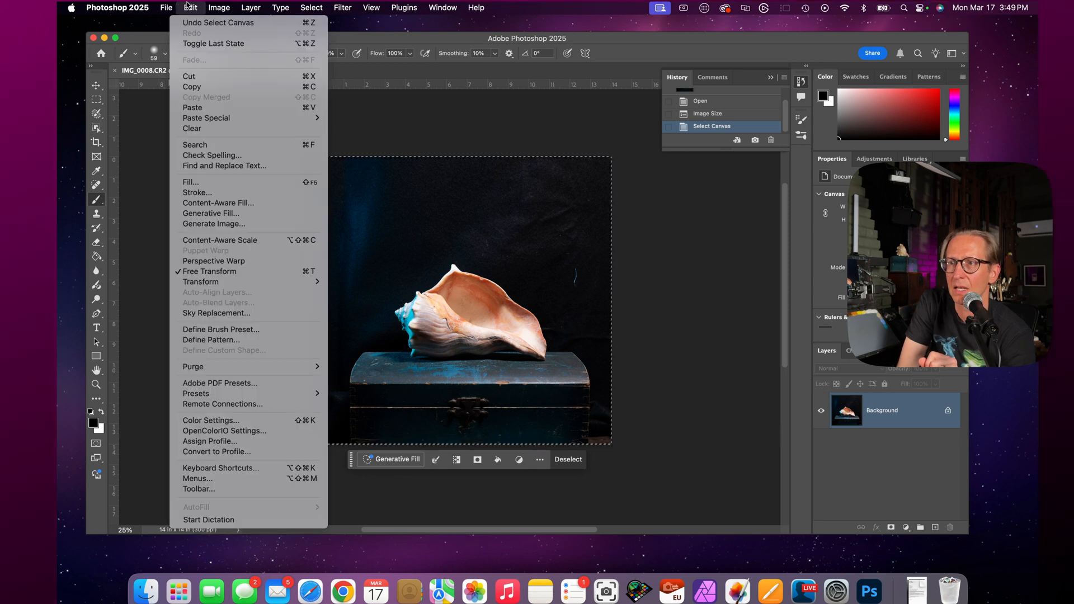
{"action": "left_click", "coordinate": [202, 88]}
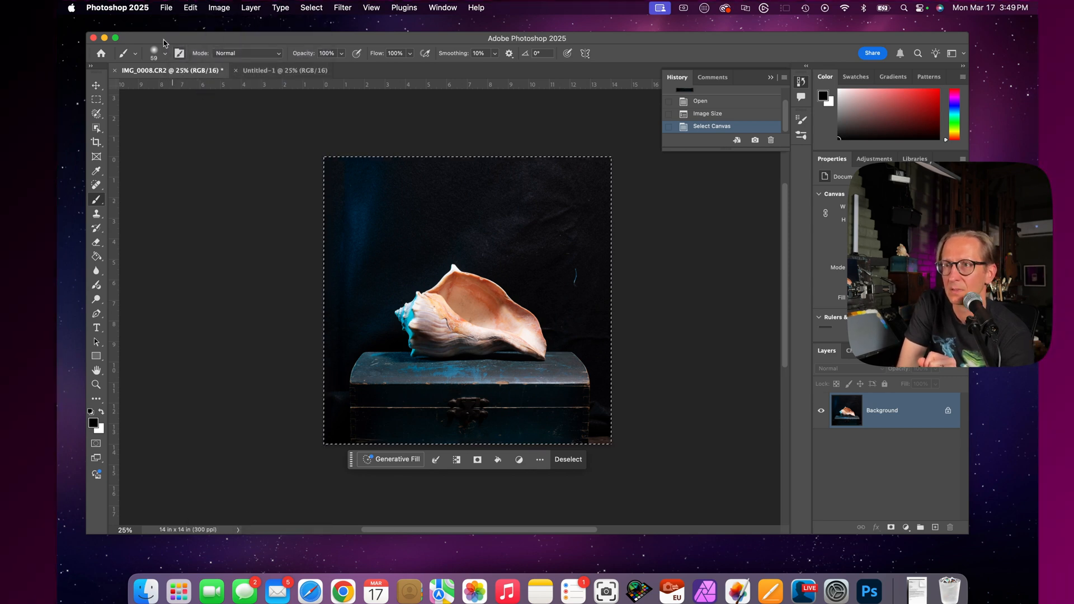
Paste the copied photo into the black Untitled-1 document and activate the Move tool
{"action": "left_click", "coordinate": [300, 71]}
{"action": "left_click", "coordinate": [196, 72]}
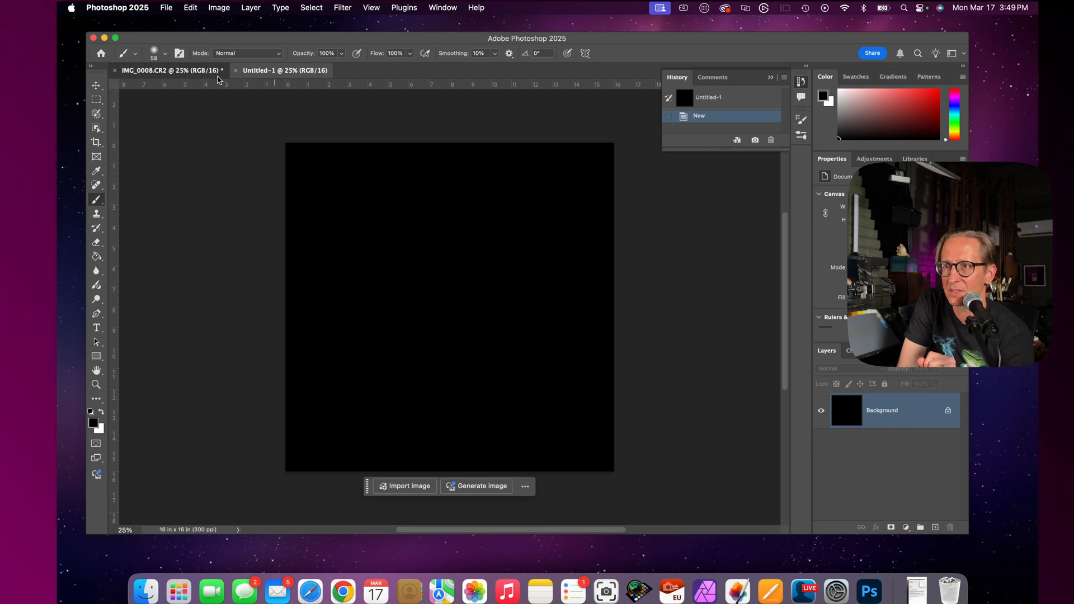
{"action": "left_click", "coordinate": [267, 75]}
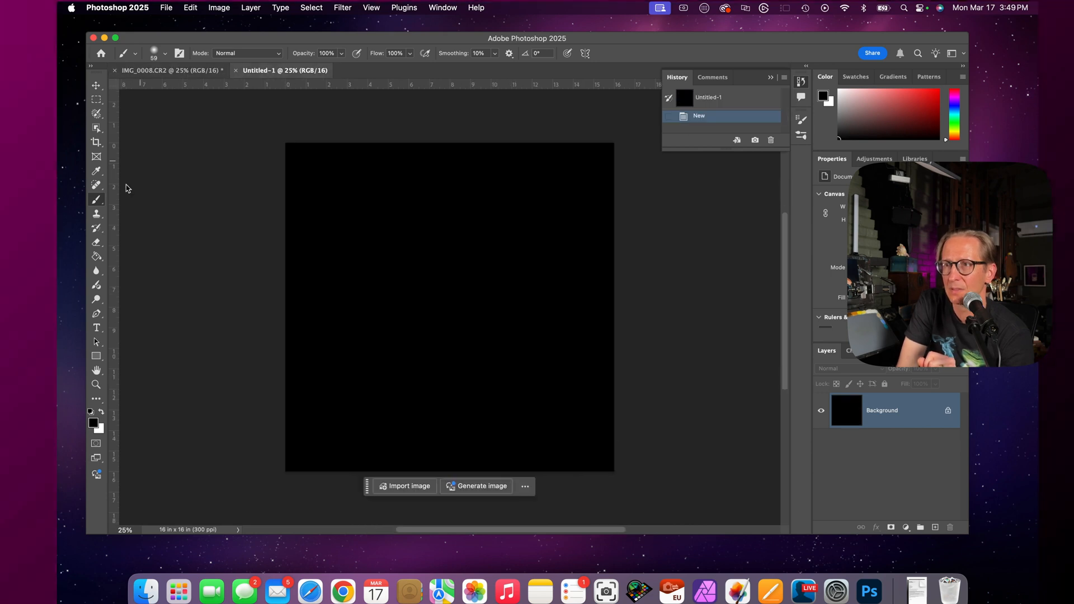
{"action": "left_click", "coordinate": [190, 7]}
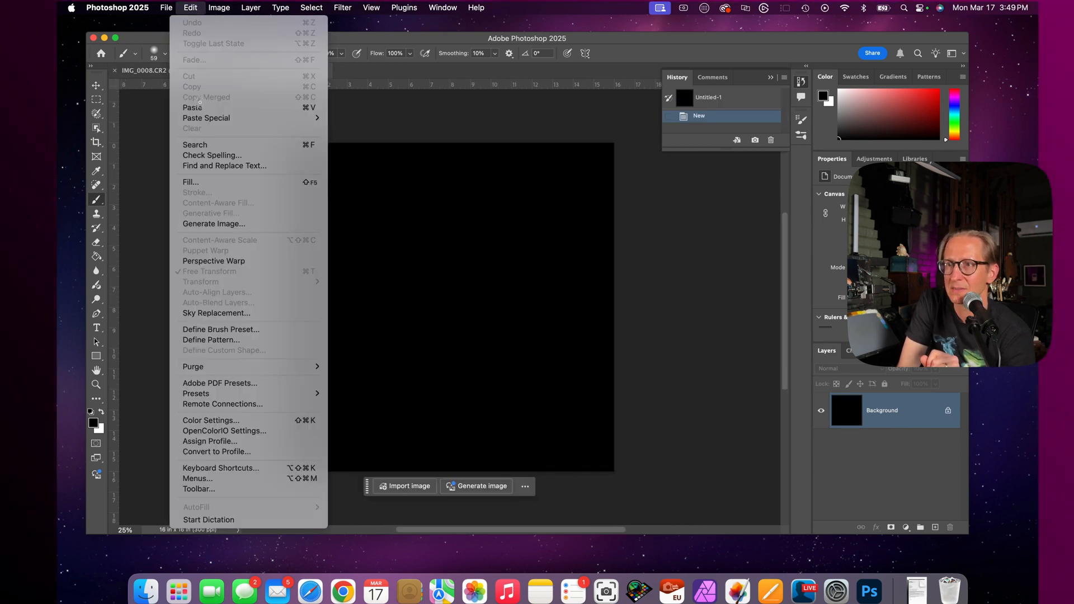
{"action": "left_click", "coordinate": [196, 107]}
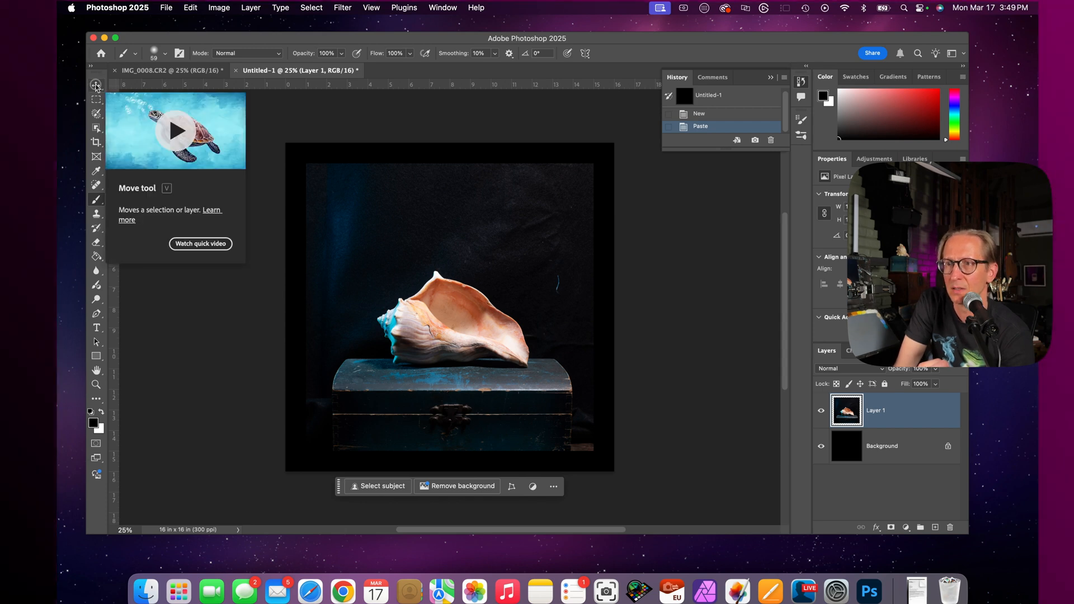
{"action": "left_click", "coordinate": [96, 86]}
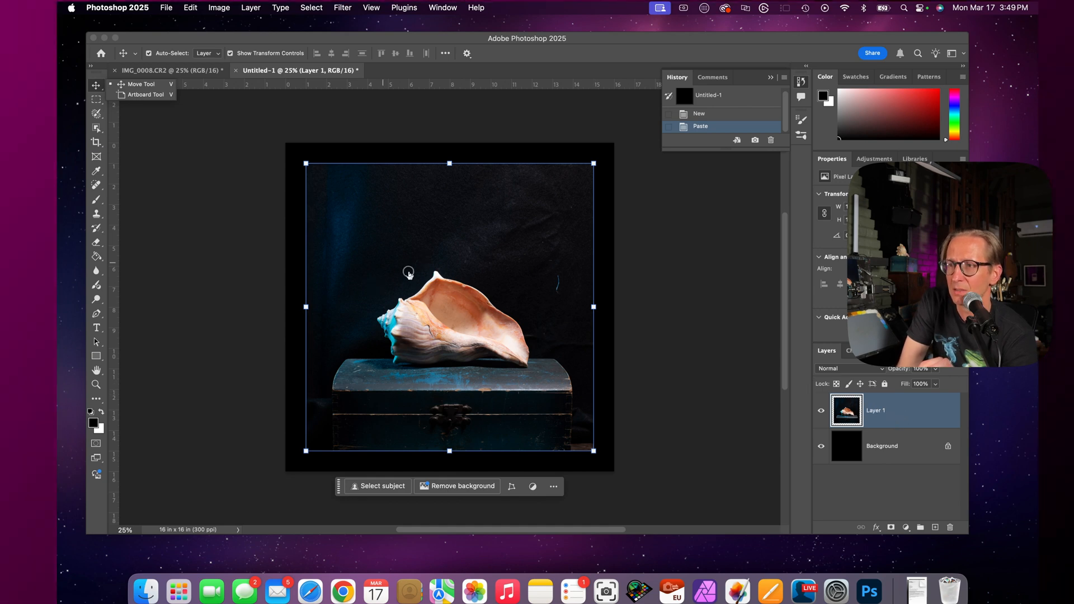
Check the pasted photo's centring on the black canvas with the alignment guides and deselect its layer
{"action": "mouse_move", "coordinate": [409, 274]}
{"action": "left_mouse_down"}
{"action": "mouse_move", "coordinate": [397, 255]}
{"action": "mouse_move", "coordinate": [383, 275]}
{"action": "mouse_move", "coordinate": [423, 280]}
{"action": "mouse_move", "coordinate": [436, 263]}
{"action": "mouse_move", "coordinate": [401, 249]}
{"action": "mouse_move", "coordinate": [396, 278]}
{"action": "mouse_move", "coordinate": [403, 273]}
{"action": "mouse_move", "coordinate": [411, 294]}
{"action": "mouse_move", "coordinate": [404, 273]}
{"action": "left_mouse_up"}
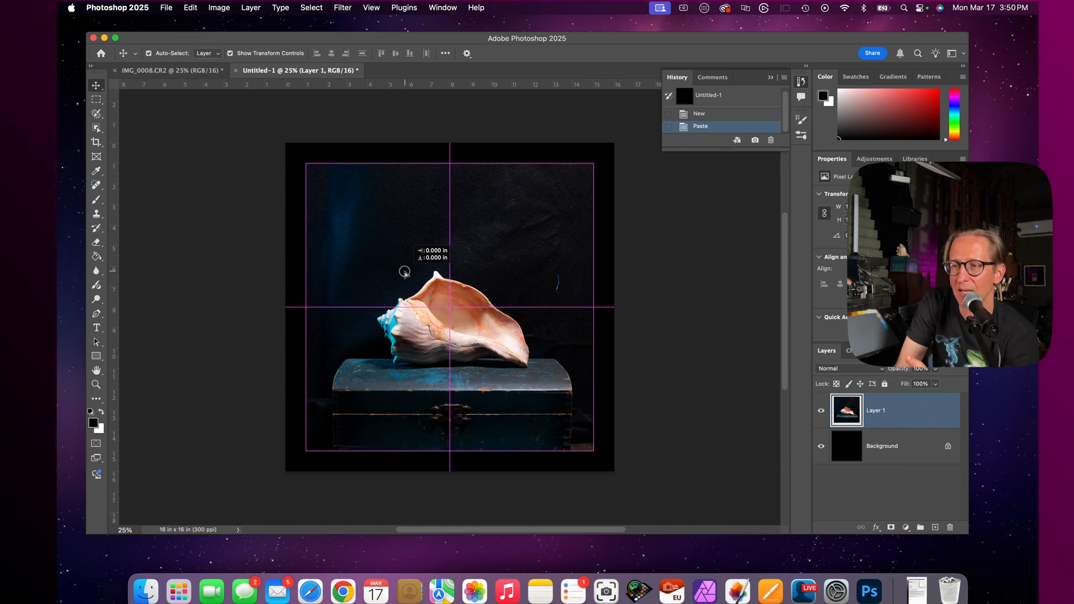
{"action": "mouse_move", "coordinate": [404, 274]}
{"action": "left_mouse_down"}
{"action": "mouse_move", "coordinate": [405, 282]}
{"action": "mouse_move", "coordinate": [411, 273]}
{"action": "left_mouse_up"}
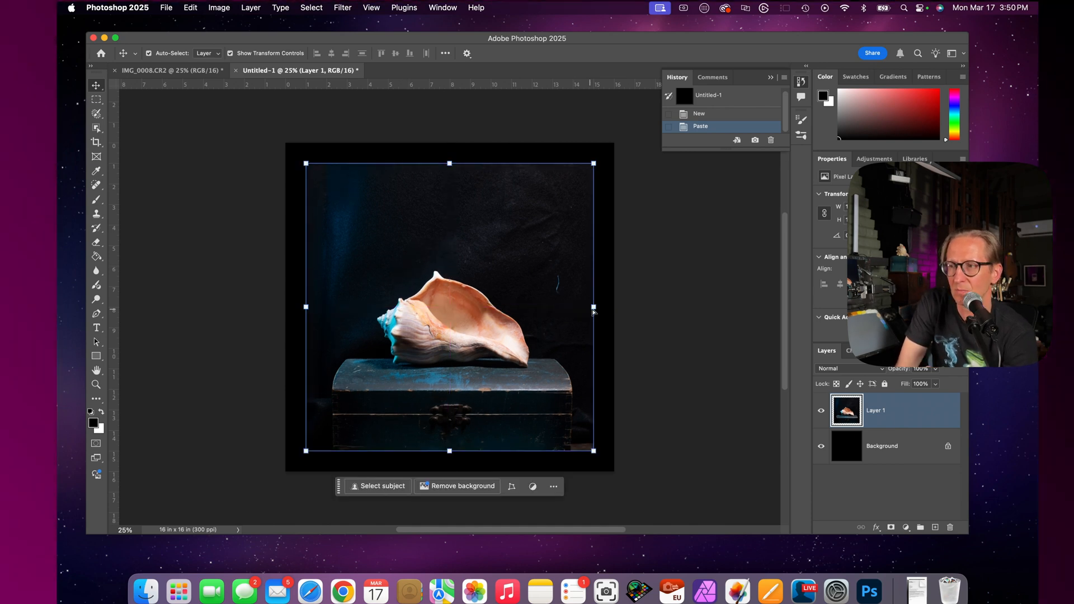
{"action": "left_click", "coordinate": [694, 343]}
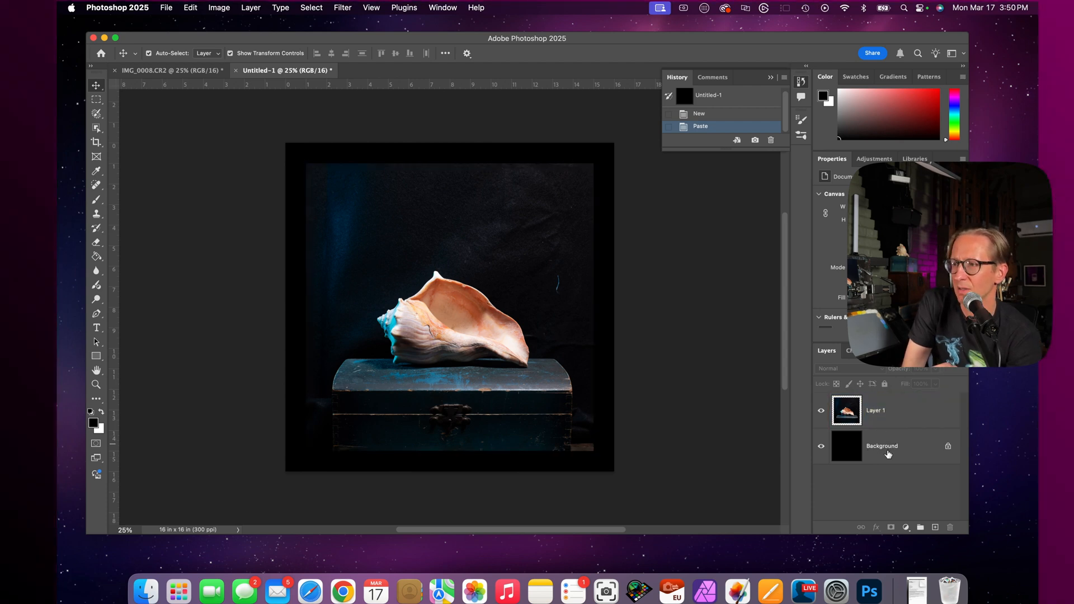
Compare the photo and the black backing by toggling the visibility of Layer 1 and the Background layer
{"action": "left_click", "coordinate": [889, 453]}
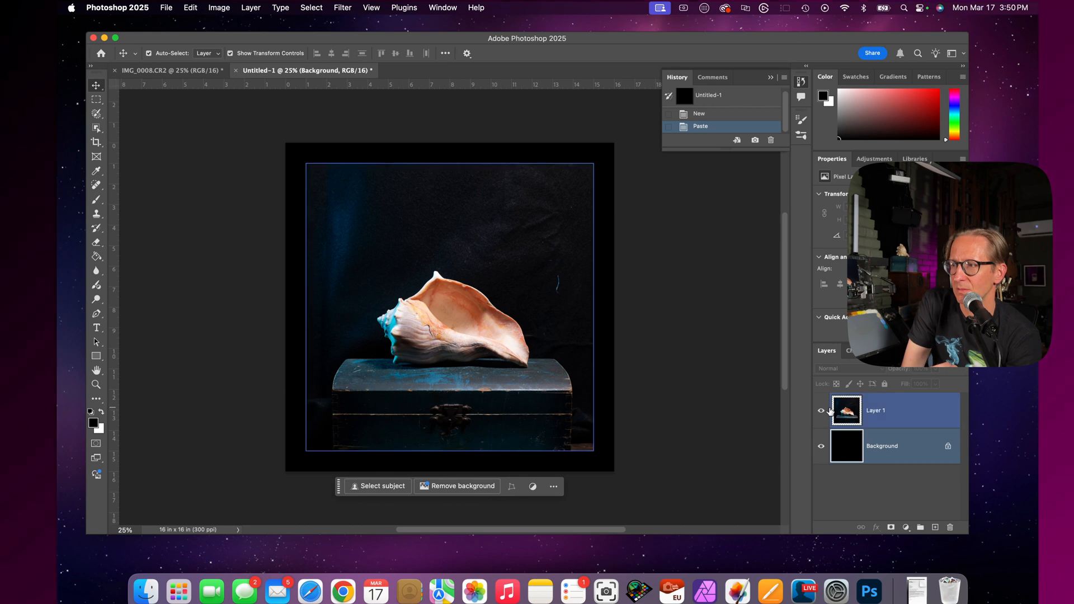
{"action": "left_click", "coordinate": [822, 412]}
{"action": "left_click", "coordinate": [822, 412]}
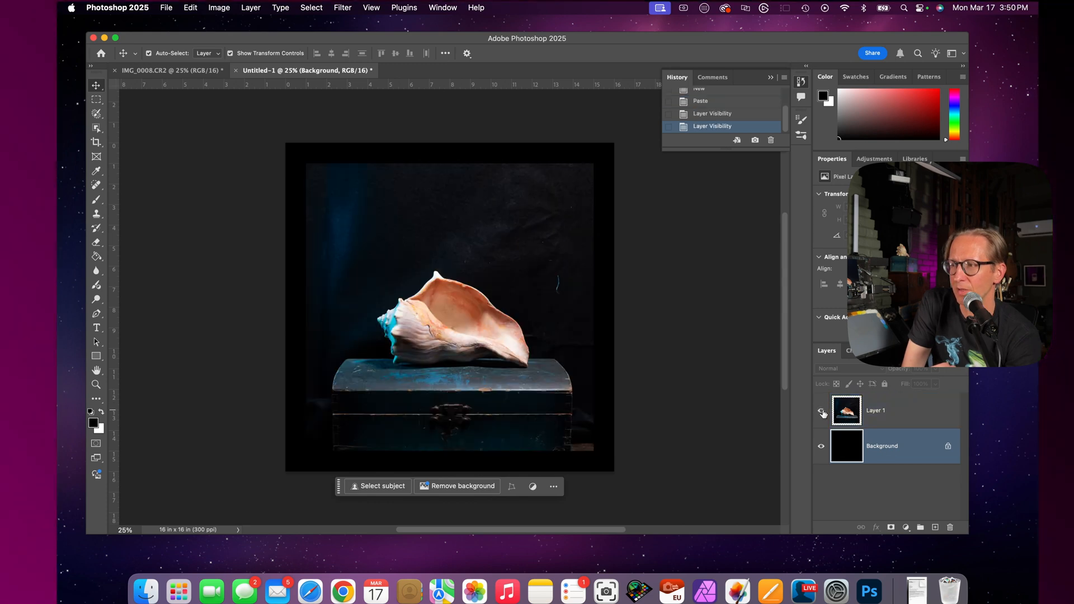
{"action": "left_click", "coordinate": [821, 448]}
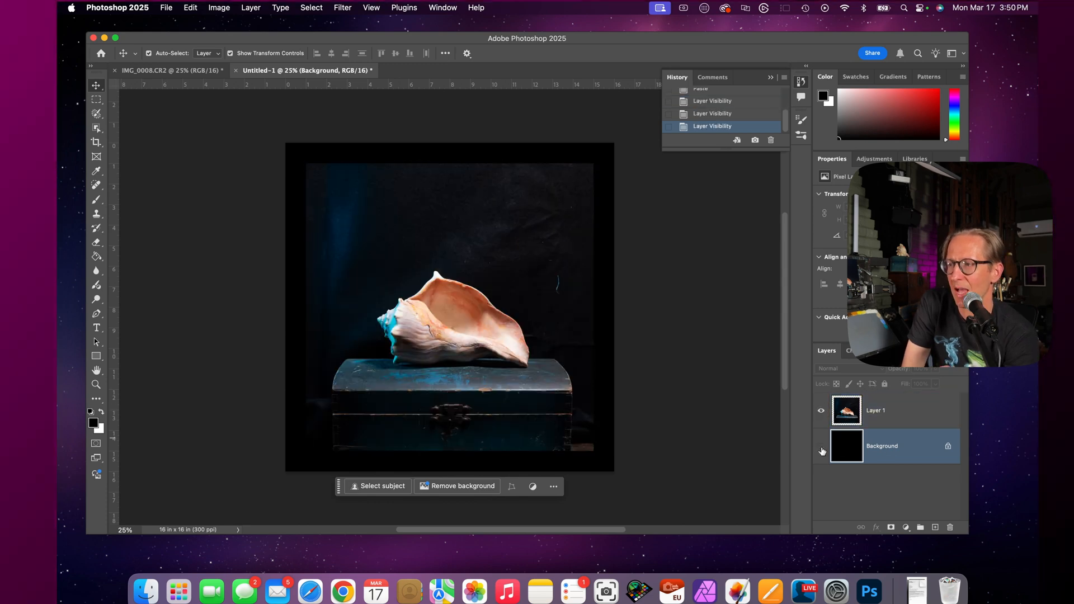
{"action": "left_click", "coordinate": [822, 448]}
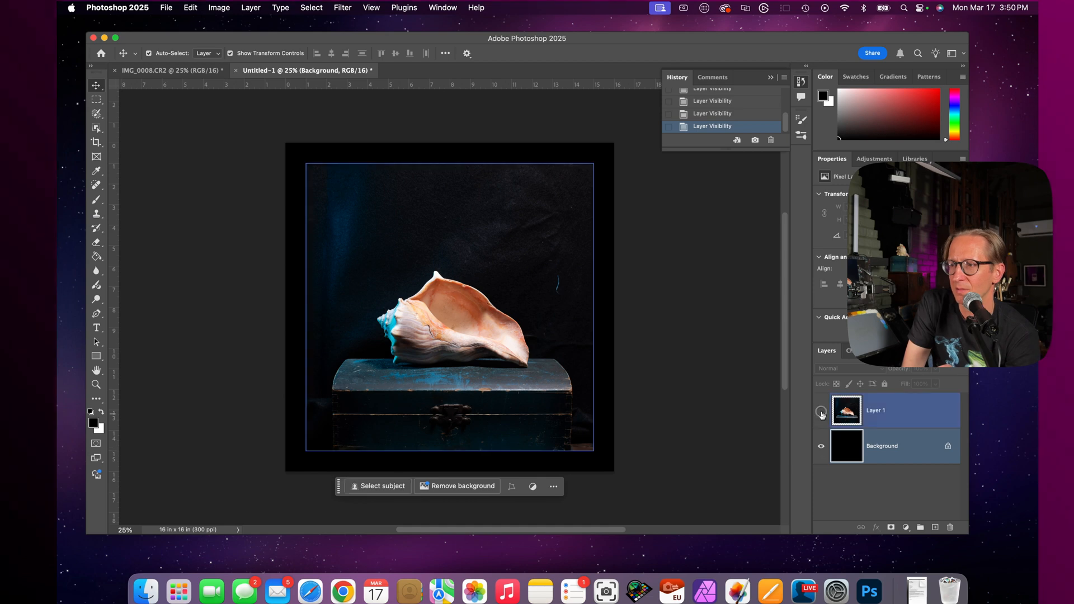
{"action": "left_click", "coordinate": [822, 413]}
{"action": "left_click", "coordinate": [822, 412]}
{"action": "left_click", "coordinate": [822, 447]}
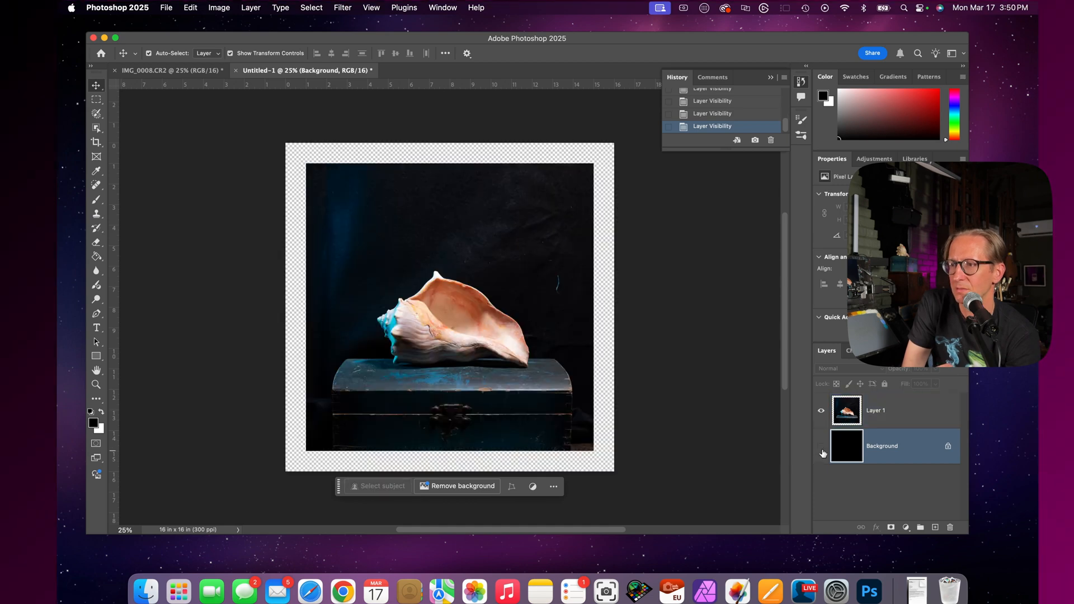
{"action": "left_click", "coordinate": [822, 447]}
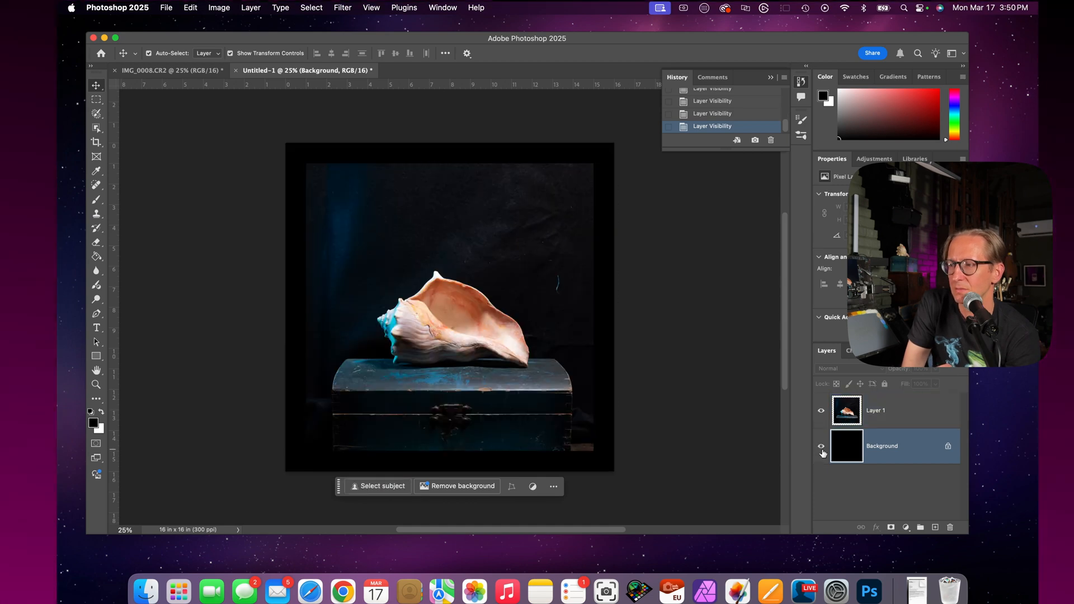
{"action": "left_click", "coordinate": [888, 439]}
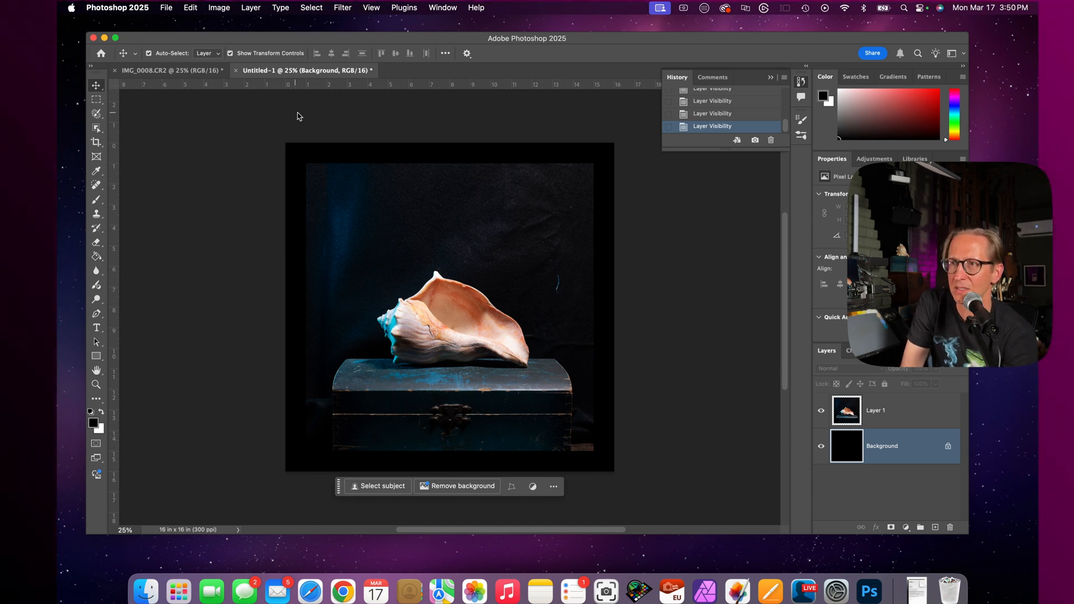
Flatten the Untitled-1 image so the photo and the black background become a single layer
{"action": "left_click", "coordinate": [246, 7]}
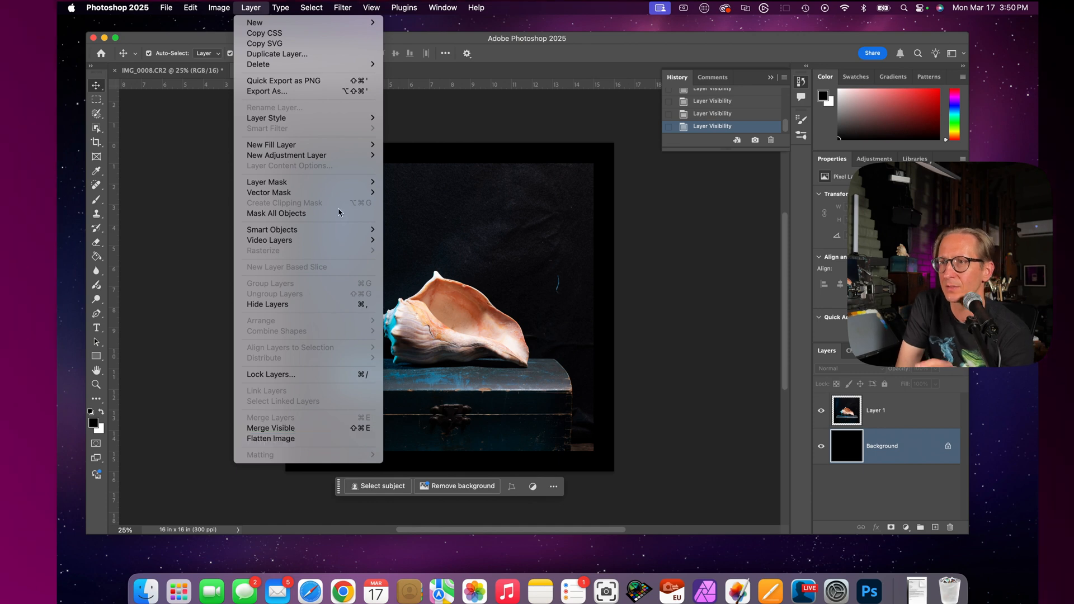
{"action": "mouse_move", "coordinate": [307, 6]}
{"action": "mouse_move", "coordinate": [250, 8]}
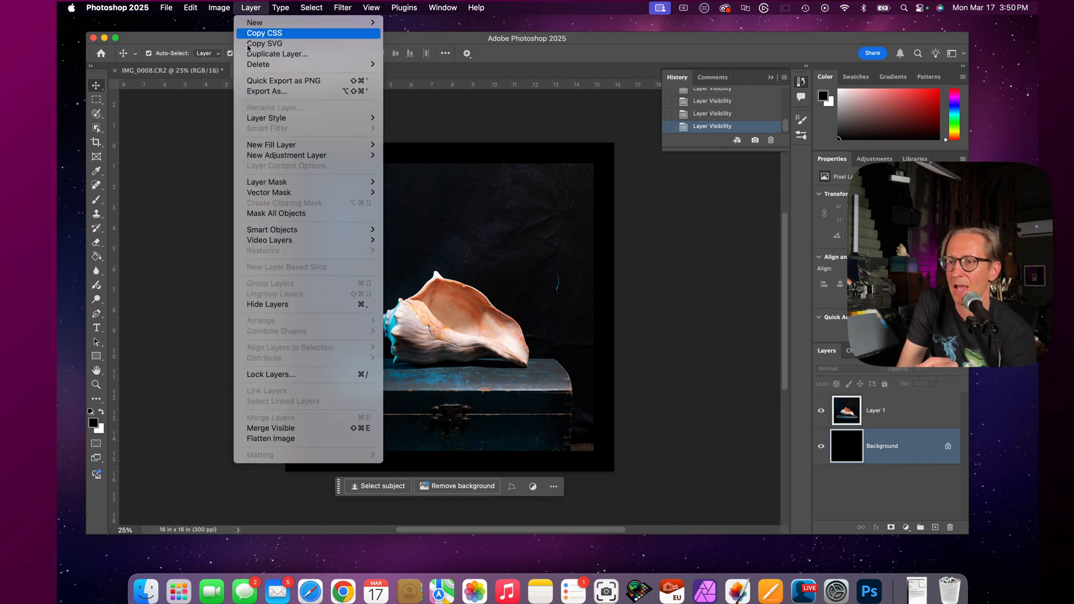
{"action": "left_click", "coordinate": [271, 439]}
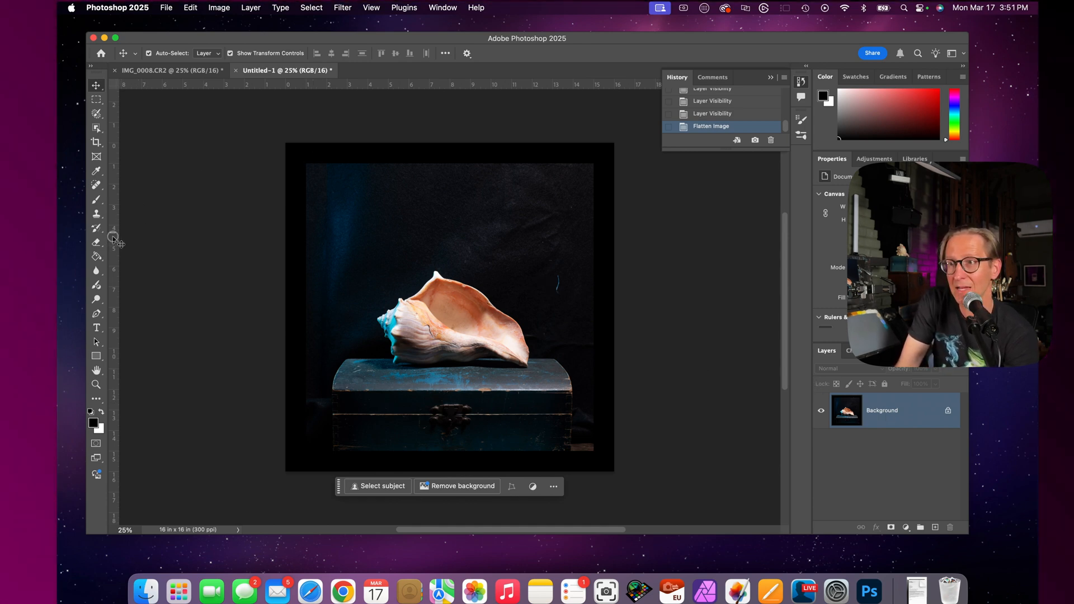
Place vertical and horizontal guides through the canvas centre at 8 inches, and copy the upper-left quadrant with a rectangular marquee selection
{"action": "left_click_drag", "start_coordinate": [113, 238], "coordinate": [447, 259]}
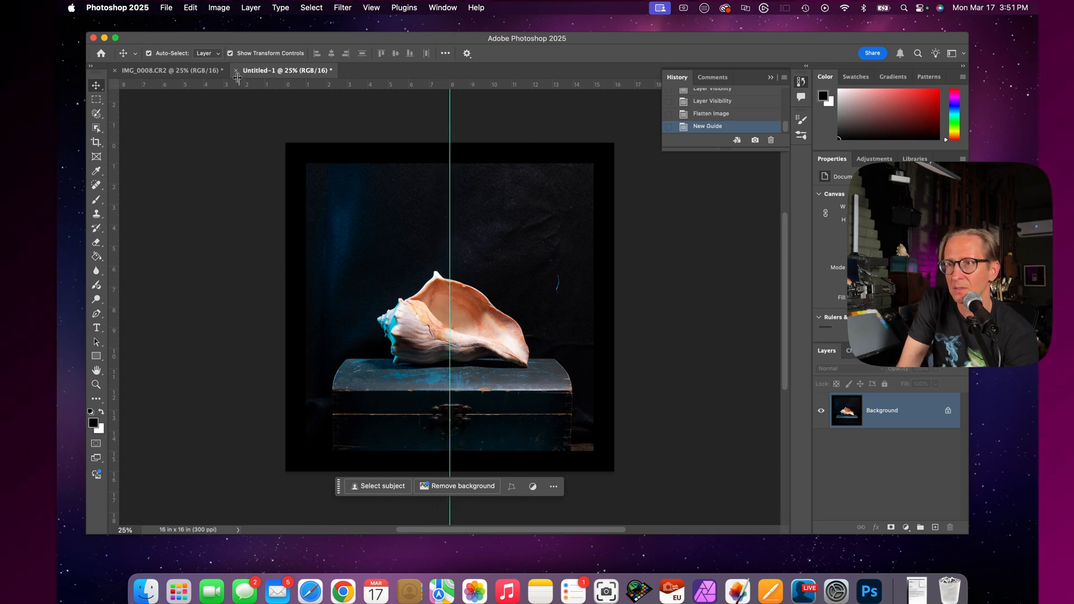
{"action": "left_click_drag", "start_coordinate": [235, 84], "coordinate": [219, 308]}
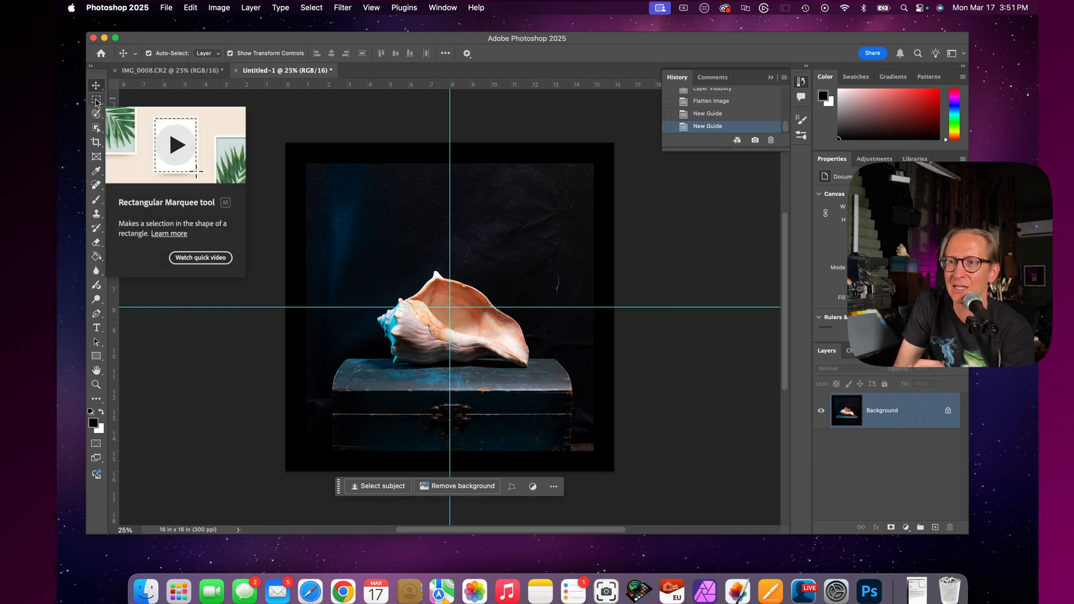
{"action": "left_click", "coordinate": [97, 101]}
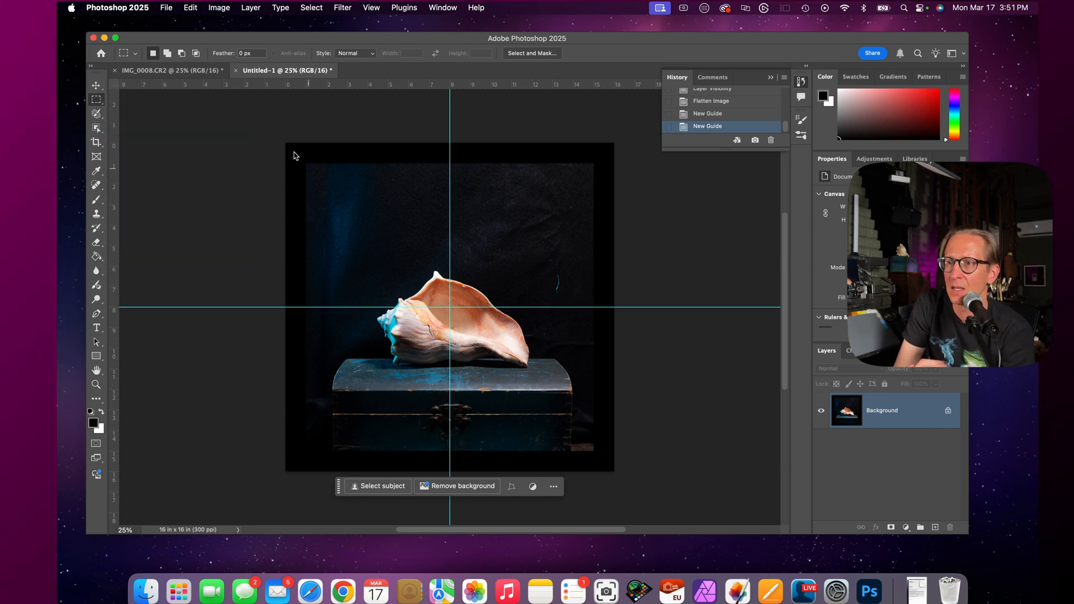
{"action": "left_click_drag", "start_coordinate": [286, 144], "coordinate": [451, 308]}
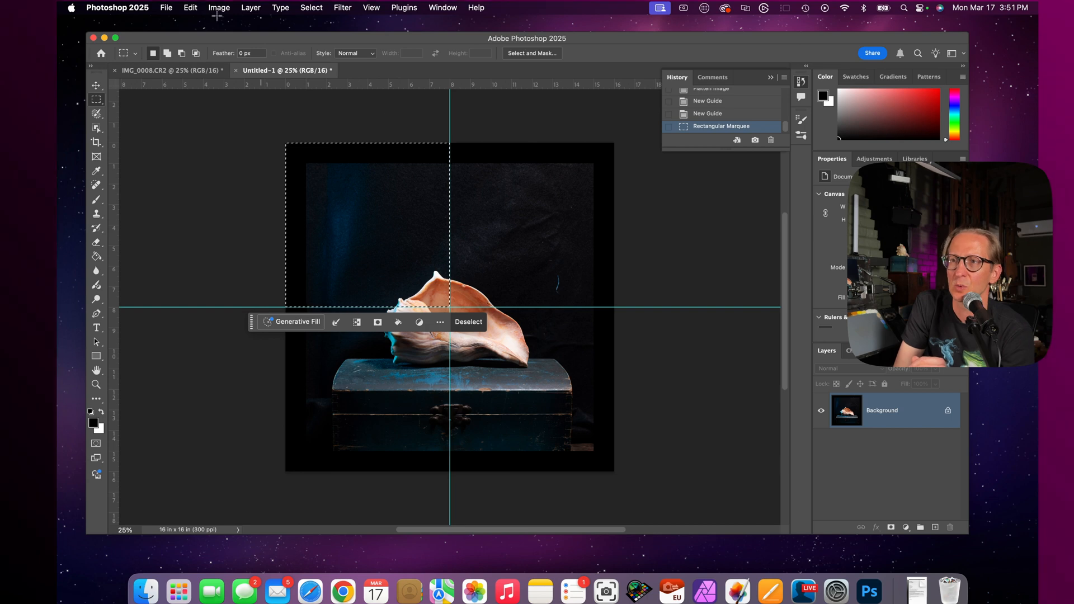
{"action": "left_click", "coordinate": [189, 8]}
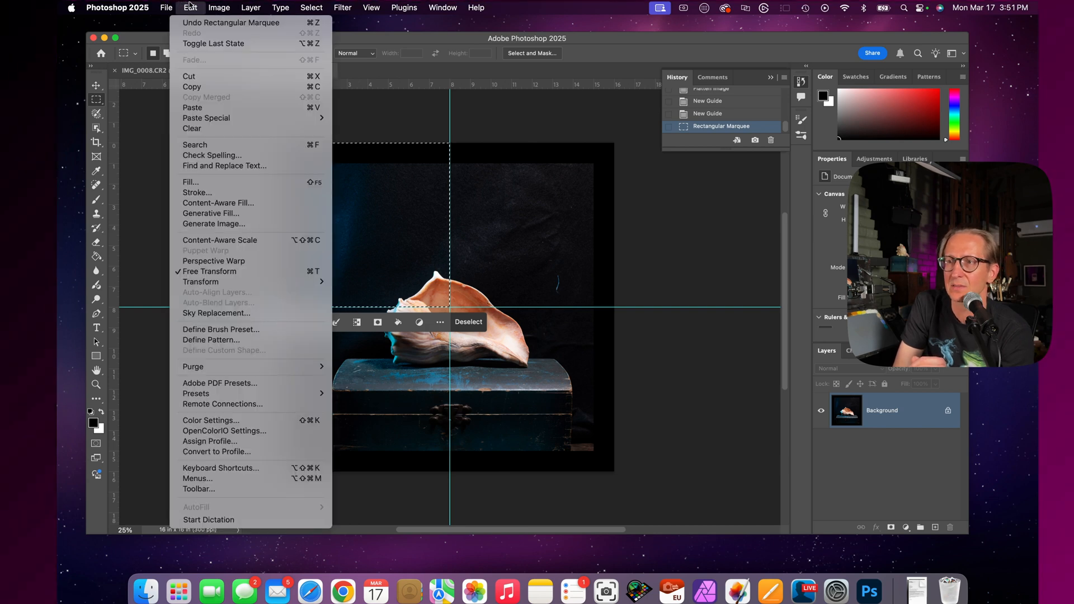
{"action": "left_click", "coordinate": [208, 90]}
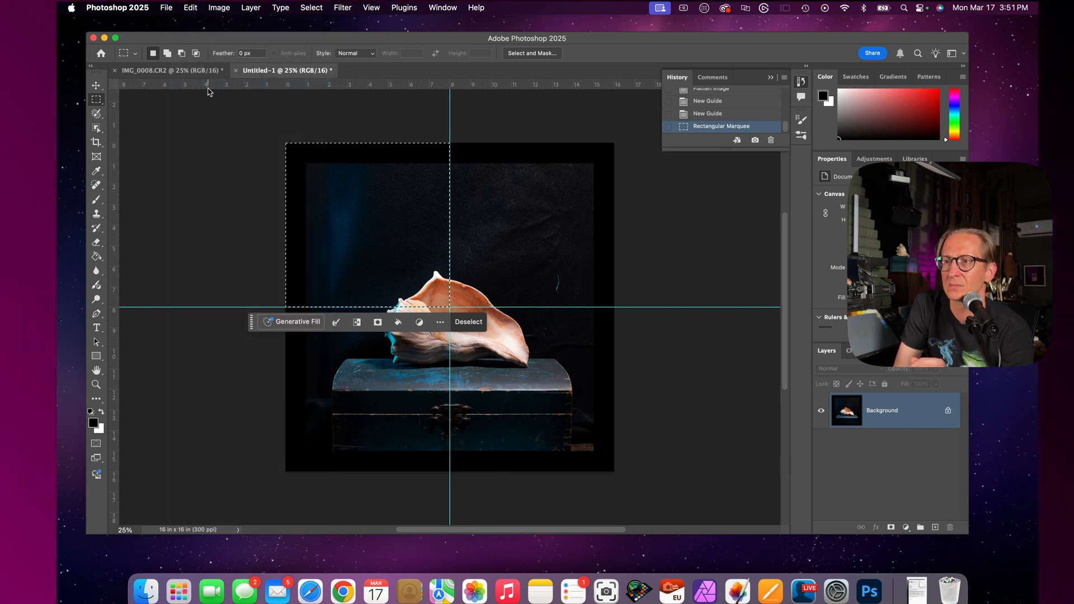
Create a new 8 × 8 inch document at 300 pixels/inch with a black background from the clipboard preset, using inches as the unit
{"action": "left_click", "coordinate": [167, 8]}
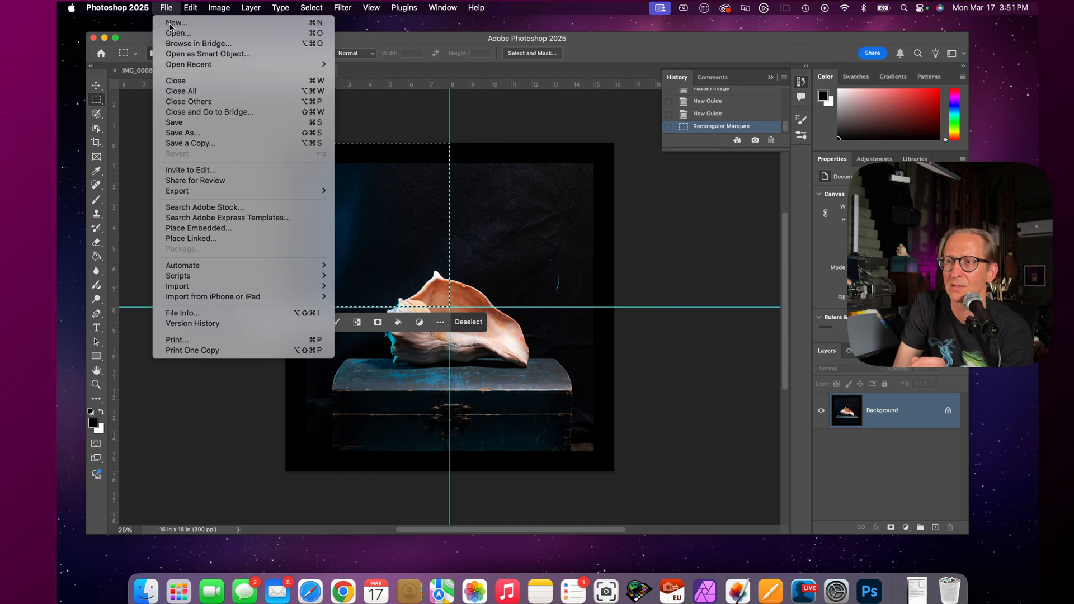
{"action": "left_click", "coordinate": [171, 23]}
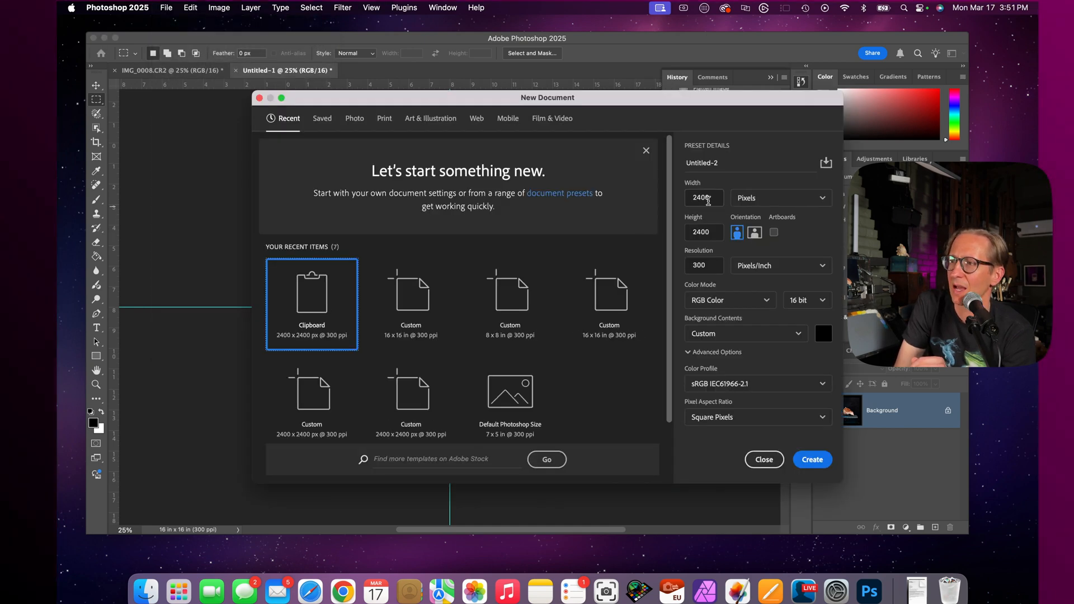
{"action": "left_click", "coordinate": [748, 202]}
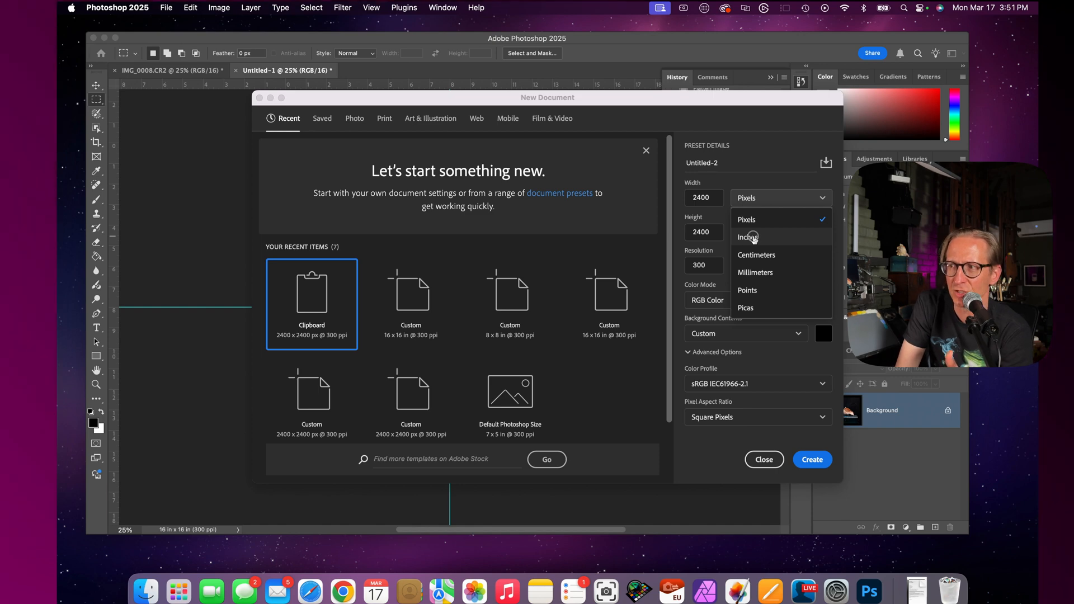
{"action": "left_click", "coordinate": [753, 238]}
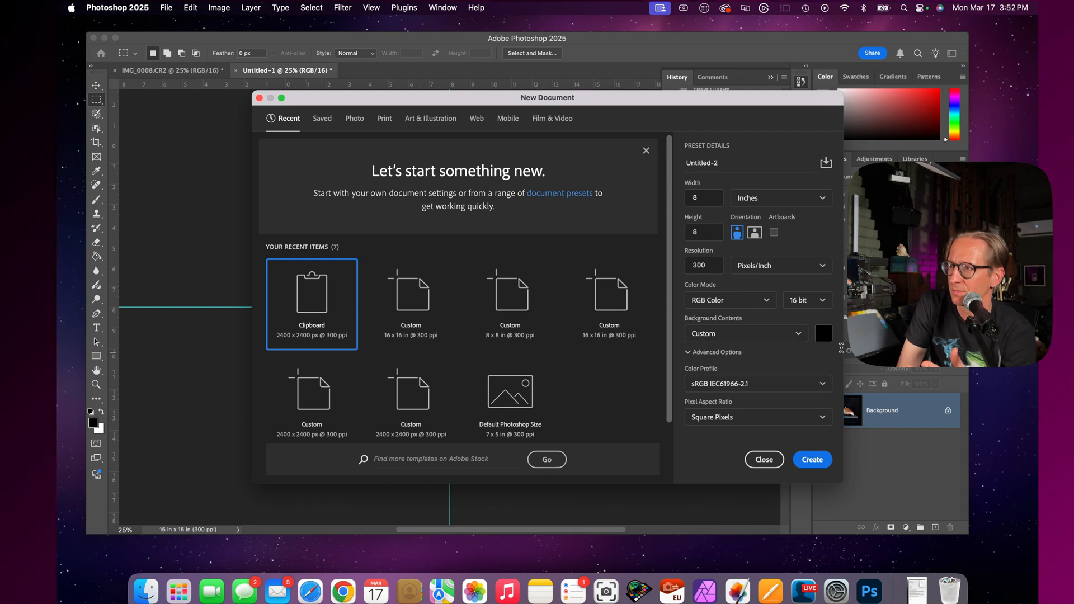
{"action": "left_click", "coordinate": [812, 460]}
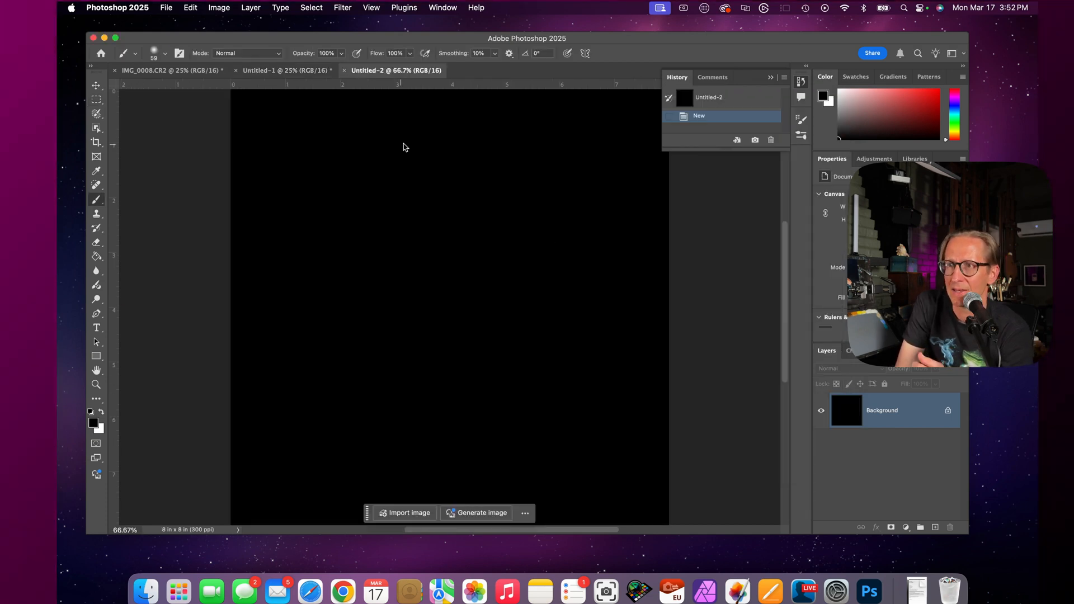
Paste the copied quadrant into the Untitled-2 document and flatten the image
{"action": "left_click", "coordinate": [190, 8]}
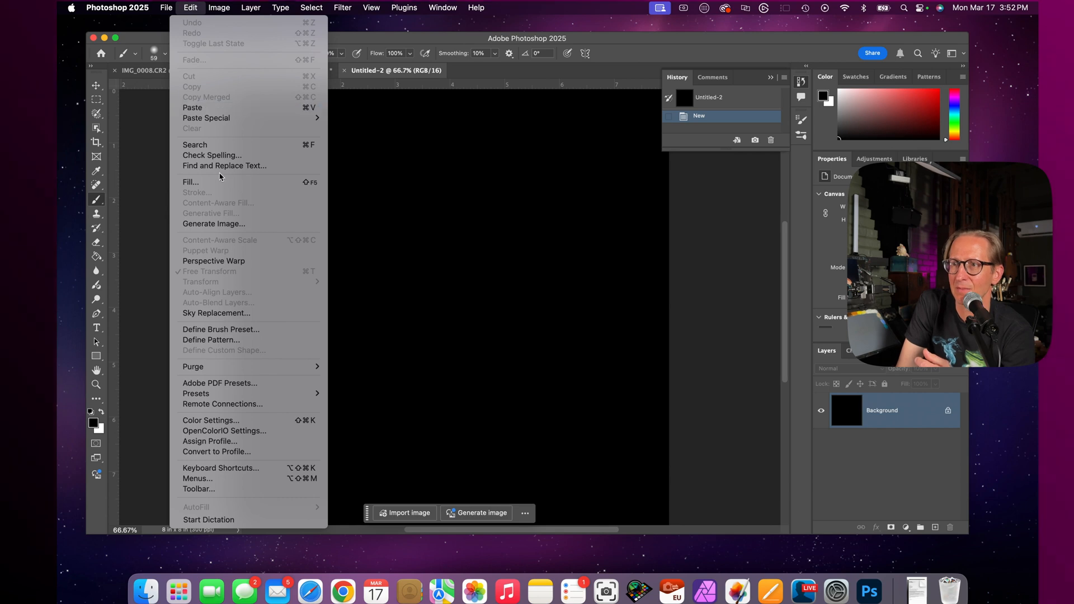
{"action": "left_click", "coordinate": [214, 107]}
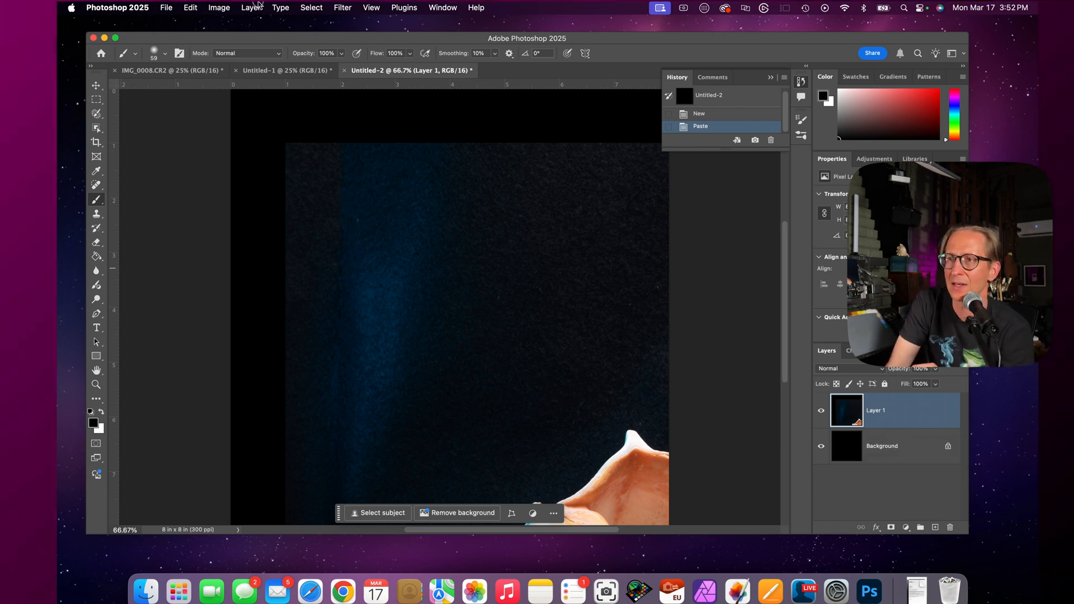
{"action": "left_click", "coordinate": [251, 7]}
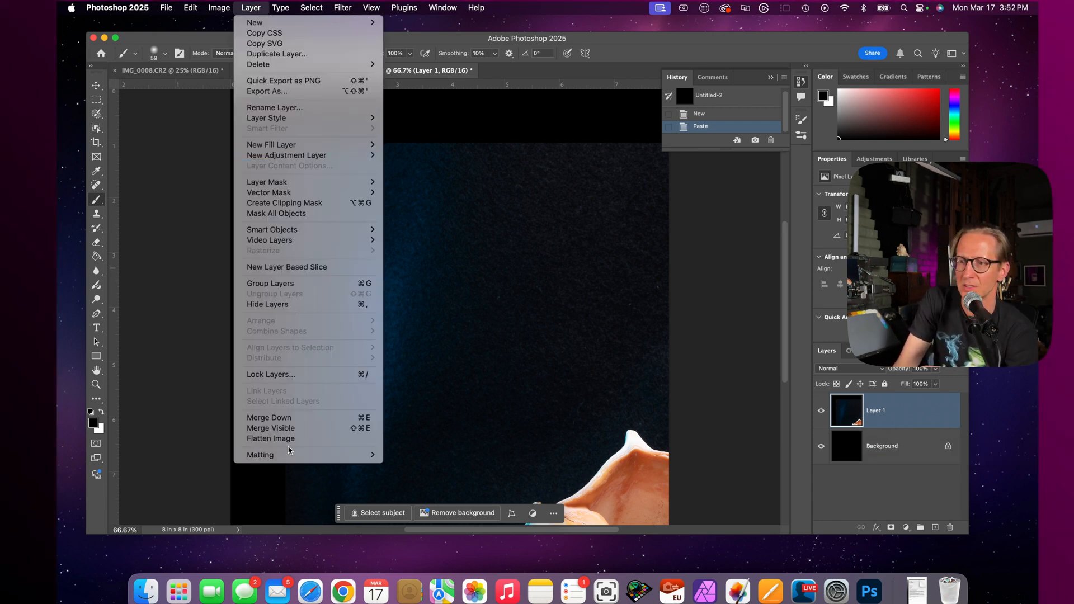
{"action": "left_click", "coordinate": [289, 439]}
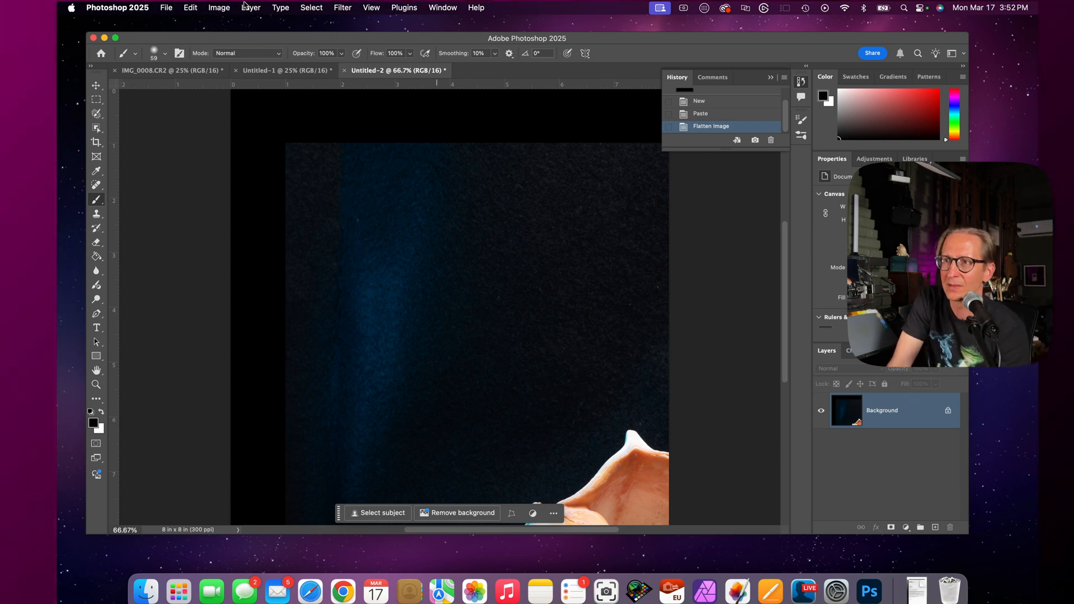
Check the dimensions and resolution of Untitled-2 in Image Size and leave them unaltered
{"action": "left_click", "coordinate": [219, 7]}
{"action": "left_click", "coordinate": [330, 117]}
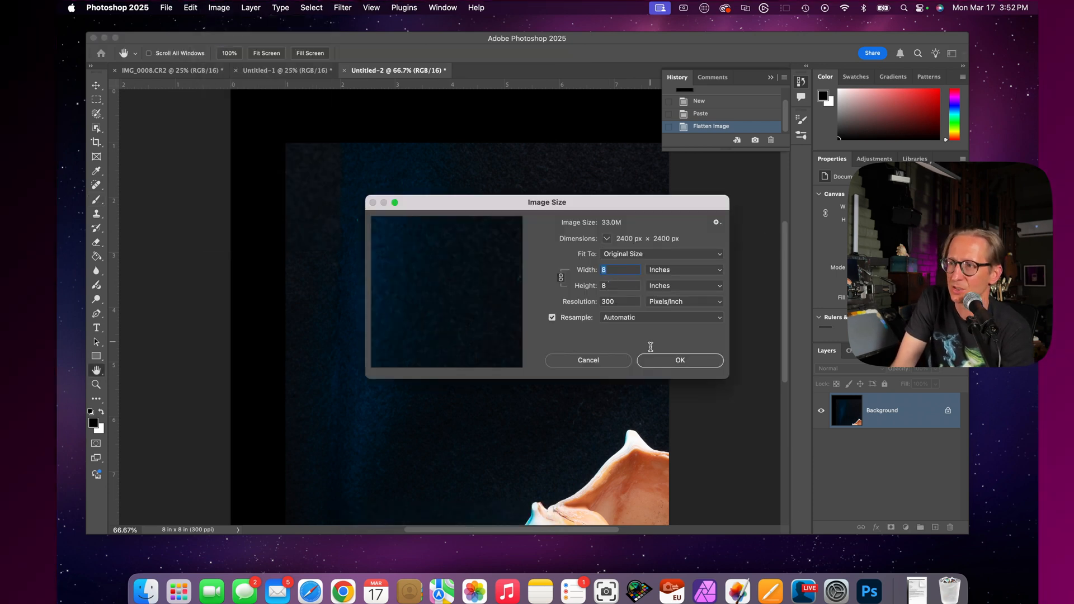
{"action": "left_click", "coordinate": [592, 365]}
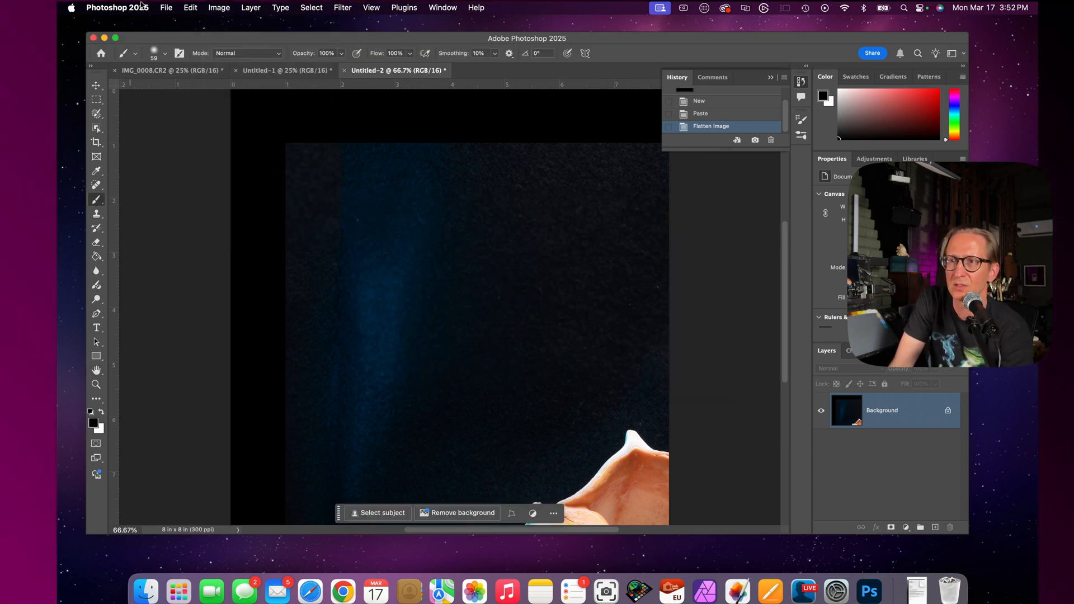
Prepare to print Untitled-2 on the Canon MB2700 series with corner crop marks, and cancel at the final print dialog
{"action": "left_click", "coordinate": [166, 7]}
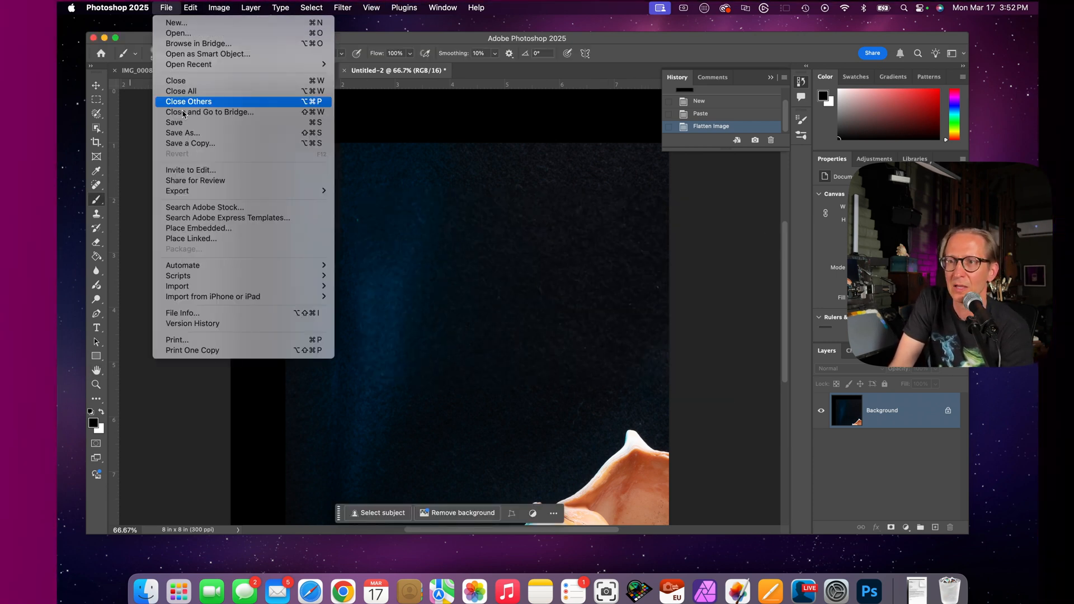
{"action": "left_click", "coordinate": [217, 341]}
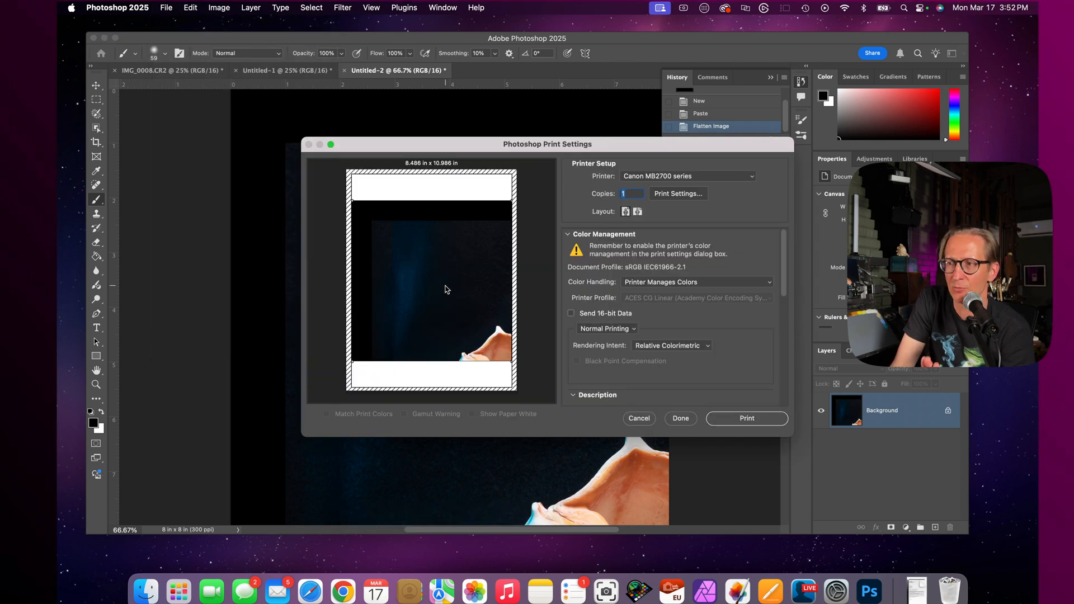
{"action": "scroll", "coordinate": [599, 395], "scroll_direction": "down", "scroll_amount": 10}
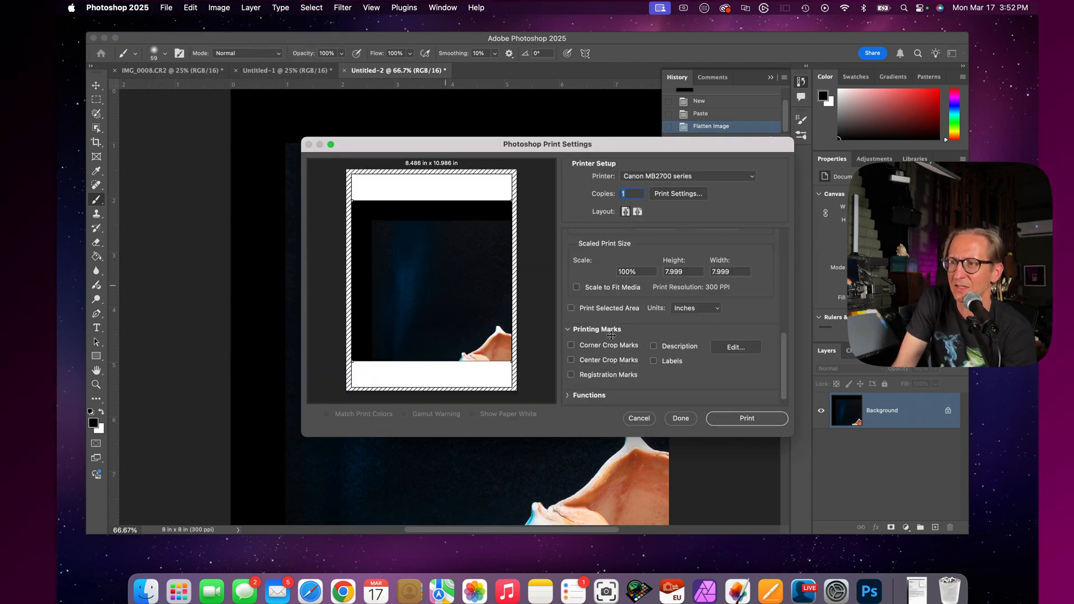
{"action": "left_click", "coordinate": [571, 346]}
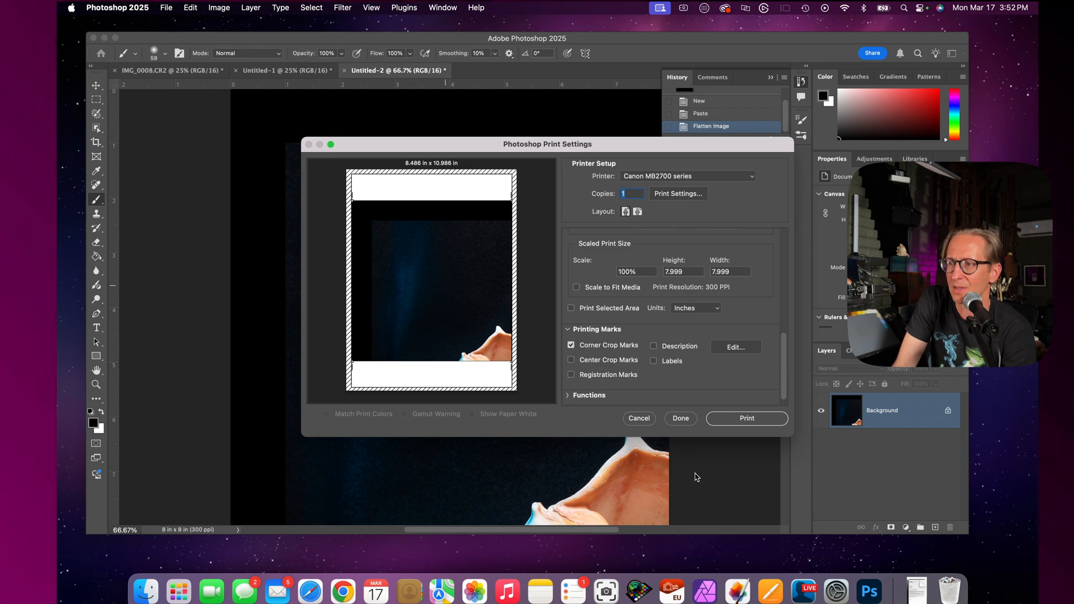
{"action": "left_click", "coordinate": [732, 419]}
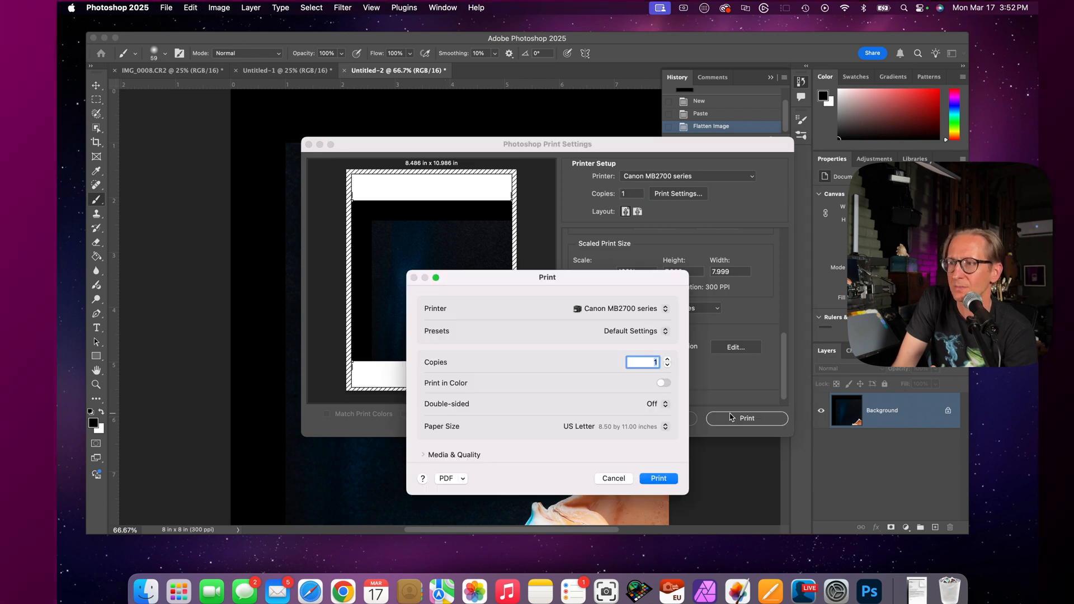
{"action": "left_click", "coordinate": [614, 478]}
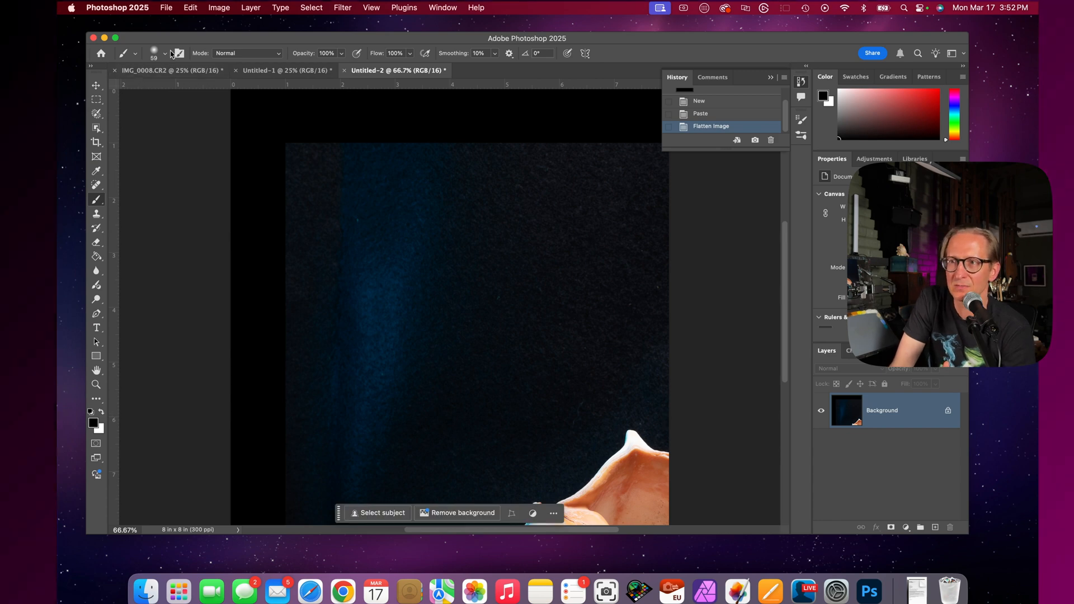
In Untitled-1, replace the old selection with a rectangular marquee around the upper-right quadrant, snapped to the guides, and copy it
{"action": "left_click", "coordinate": [287, 70]}
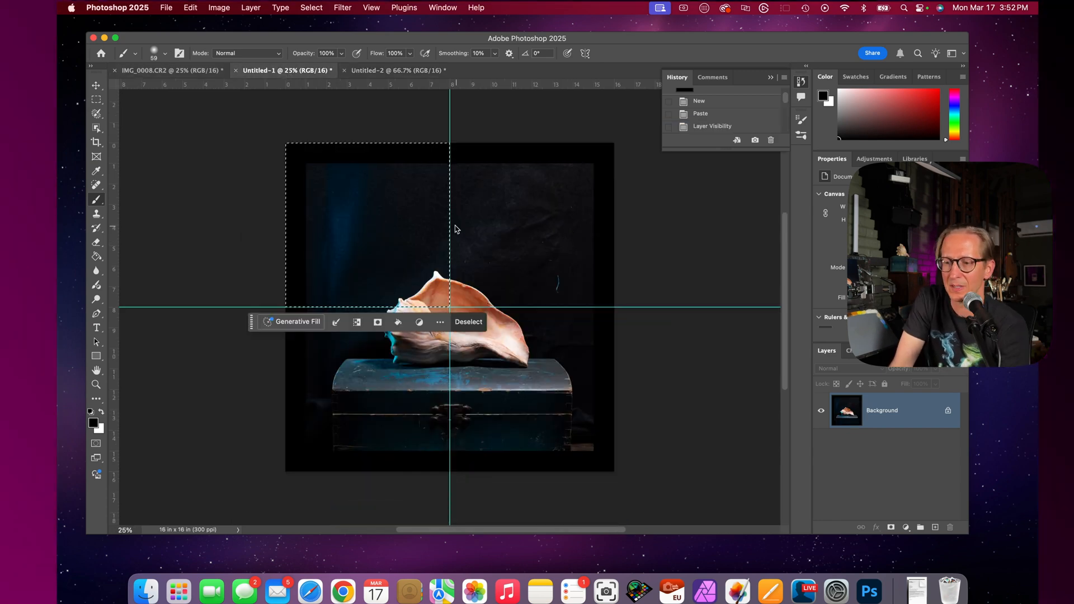
{"action": "left_click", "coordinate": [477, 322]}
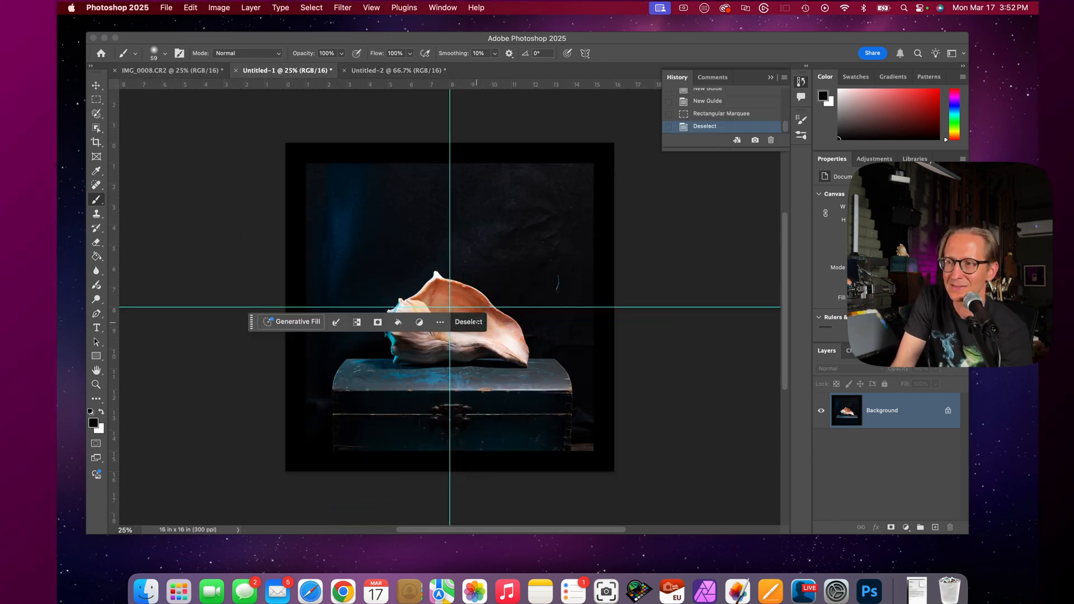
{"action": "left_click", "coordinate": [96, 100]}
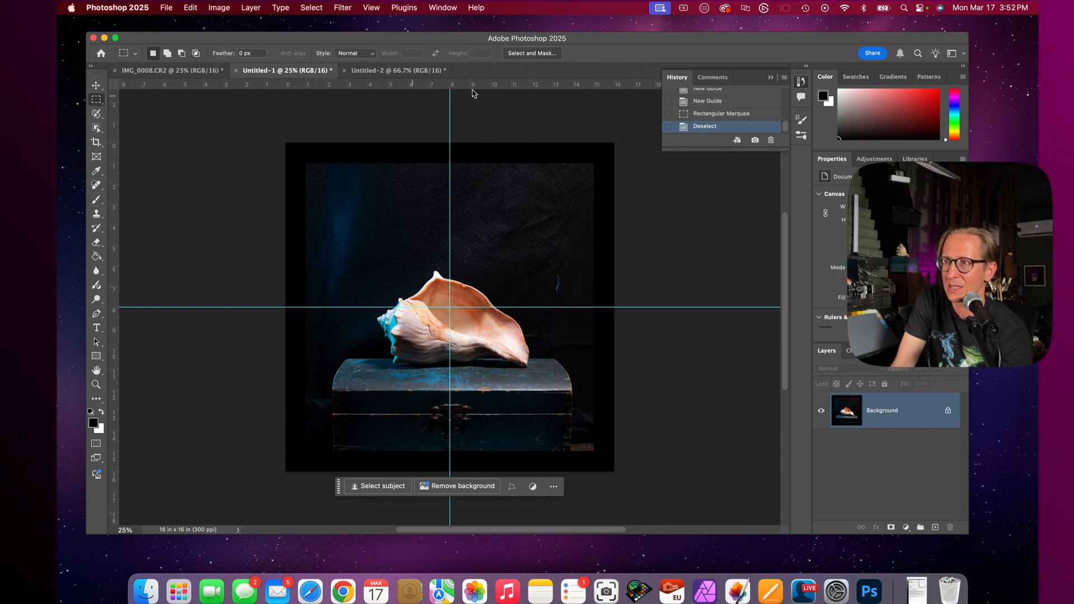
{"action": "left_click_drag", "start_coordinate": [614, 143], "coordinate": [450, 307]}
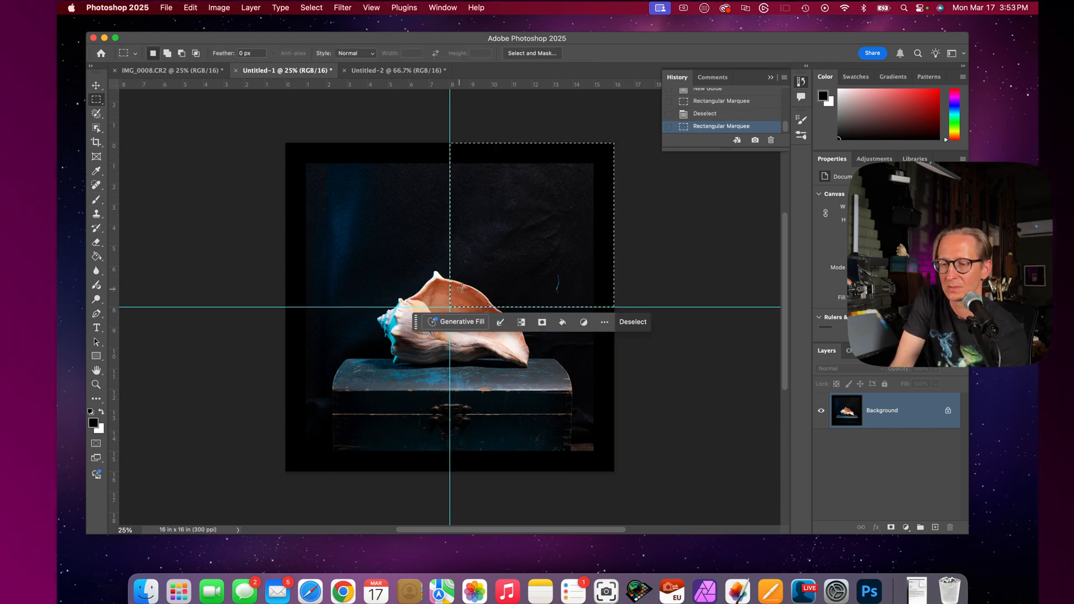
{"action": "left_click", "coordinate": [190, 7]}
{"action": "left_click", "coordinate": [190, 7]}
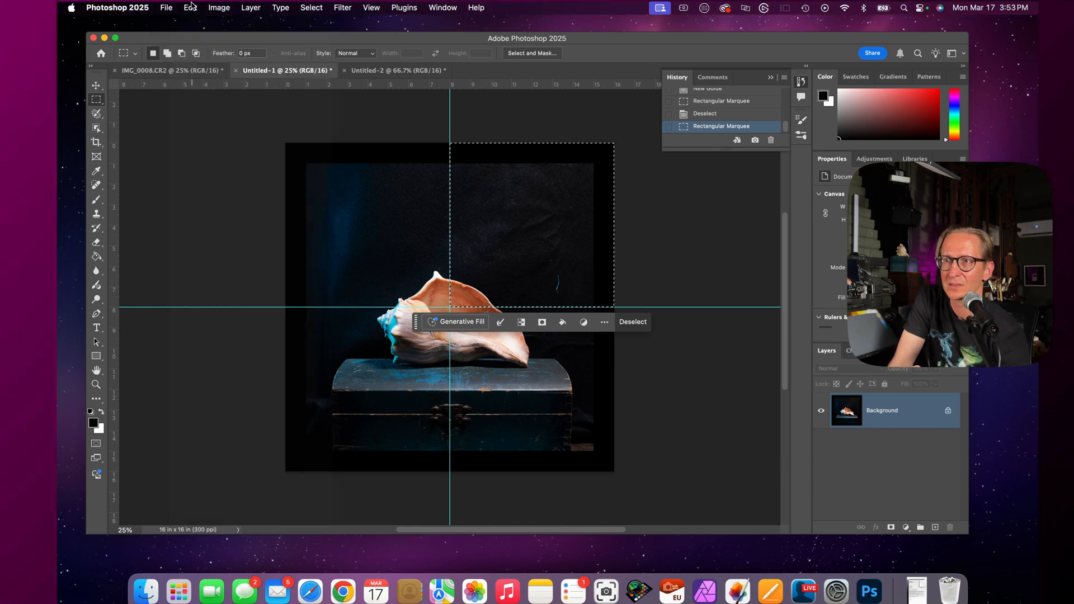
{"action": "left_click", "coordinate": [190, 8]}
{"action": "left_click", "coordinate": [191, 87]}
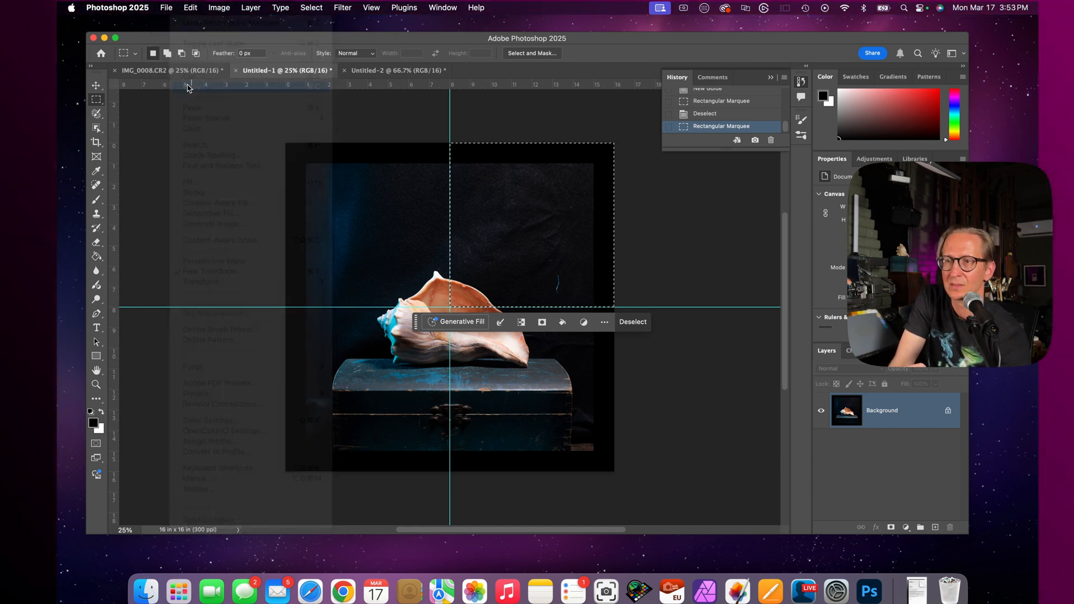
Create a new 8 × 8 inch document at 300 pixels/inch with a black background from the clipboard preset, Untitled-3, using inches
{"action": "left_click", "coordinate": [166, 7]}
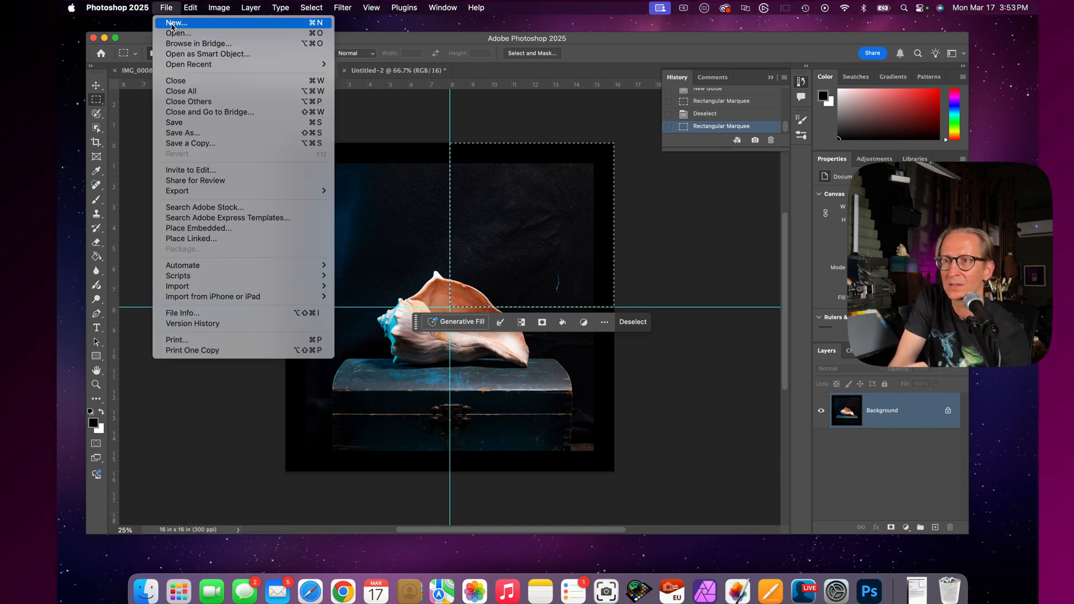
{"action": "left_click", "coordinate": [187, 25]}
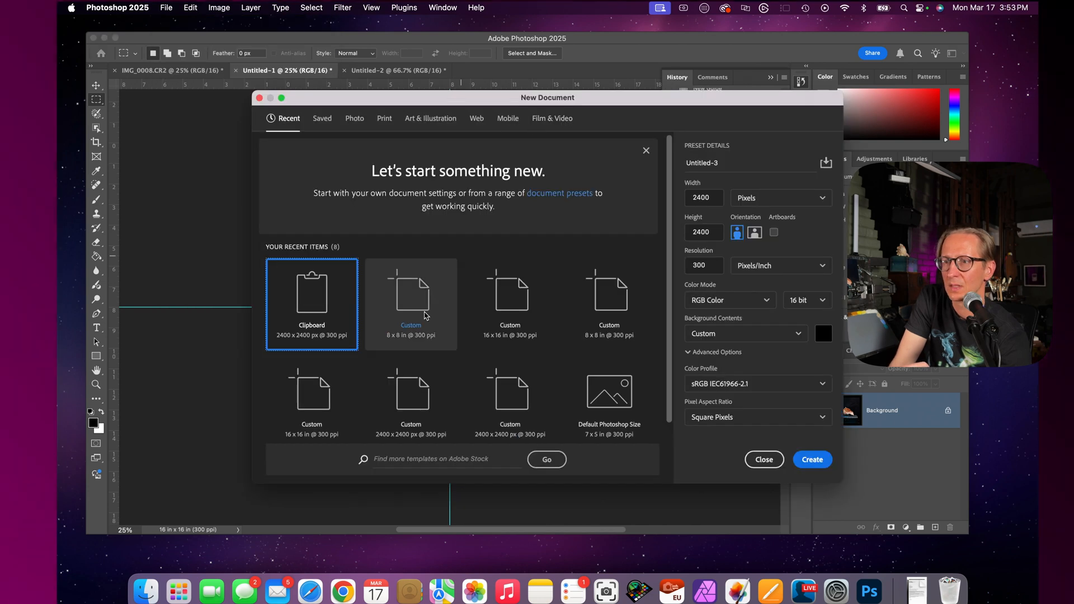
{"action": "left_click", "coordinate": [784, 198]}
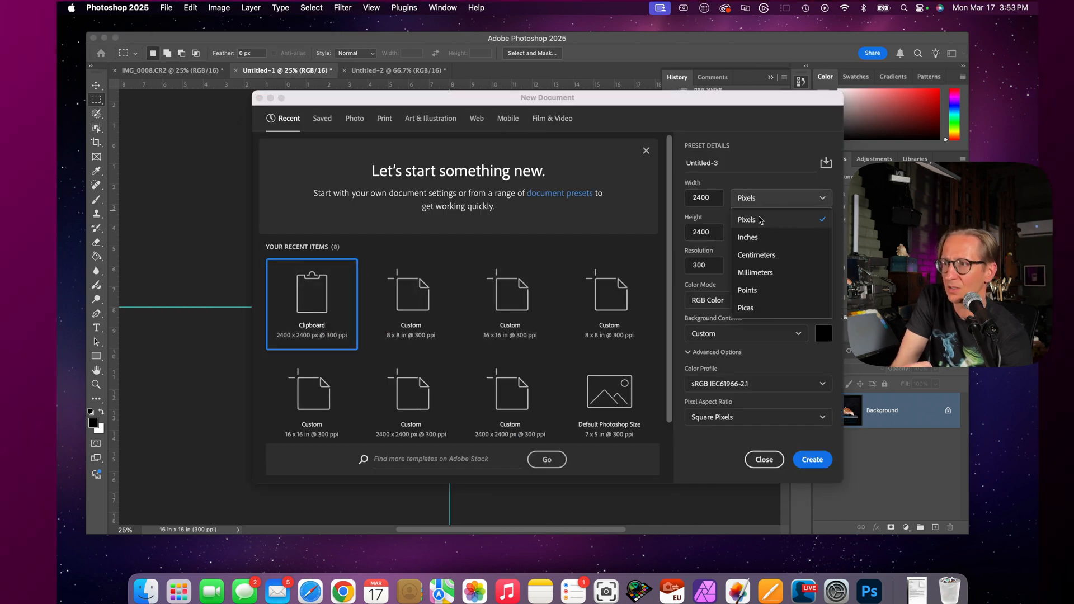
{"action": "left_click", "coordinate": [758, 236]}
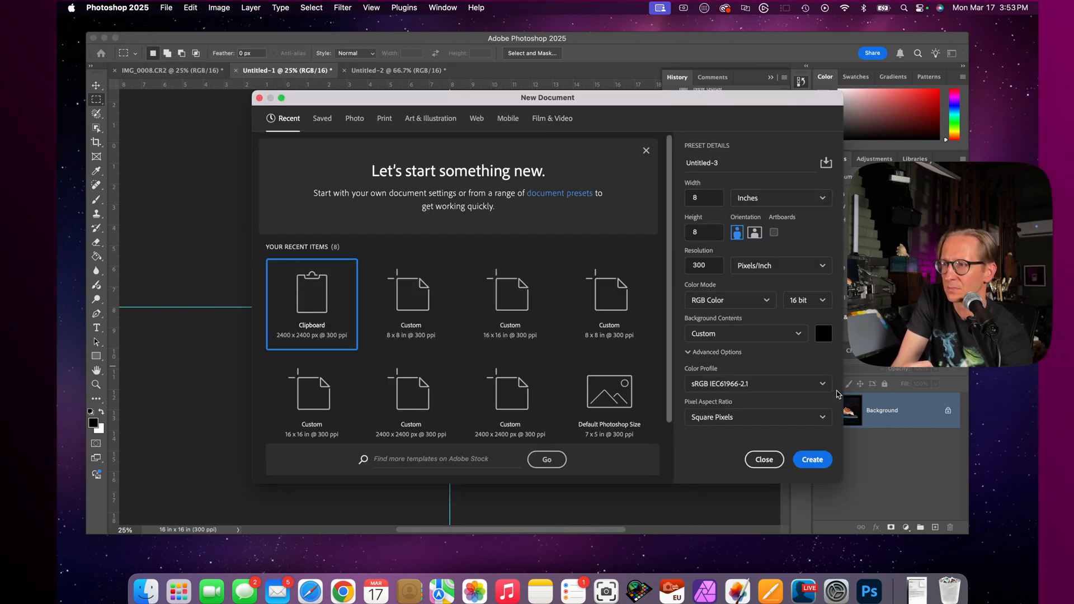
{"action": "left_click", "coordinate": [811, 460]}
{"action": "key", "text": "b"}
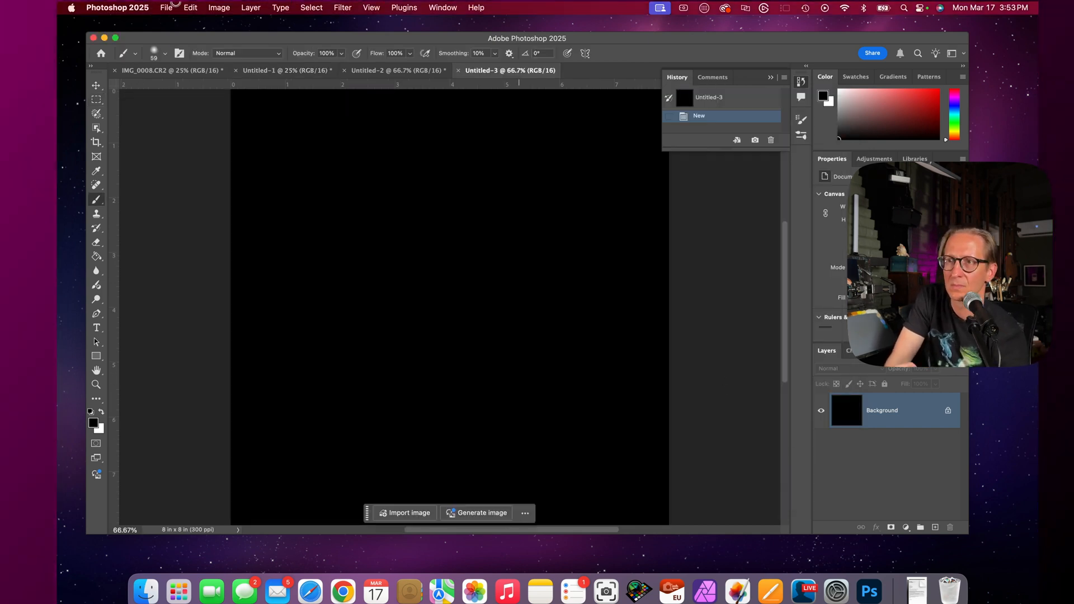
Paste the copied upper-right quadrant into Untitled-3
{"action": "left_click", "coordinate": [173, 5]}
{"action": "mouse_move", "coordinate": [189, 5]}
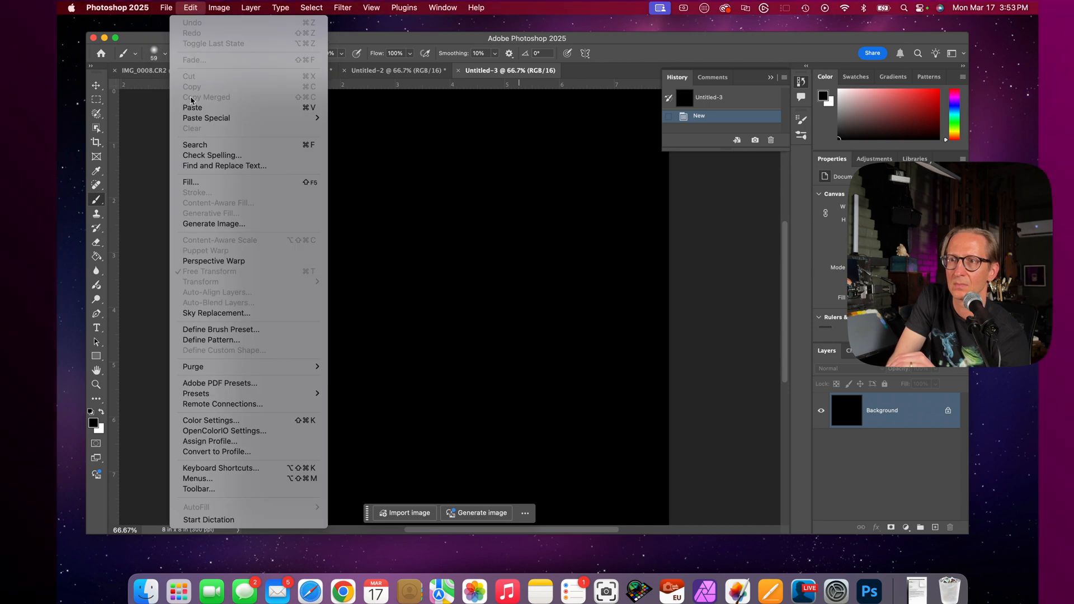
{"action": "left_click", "coordinate": [192, 108]}
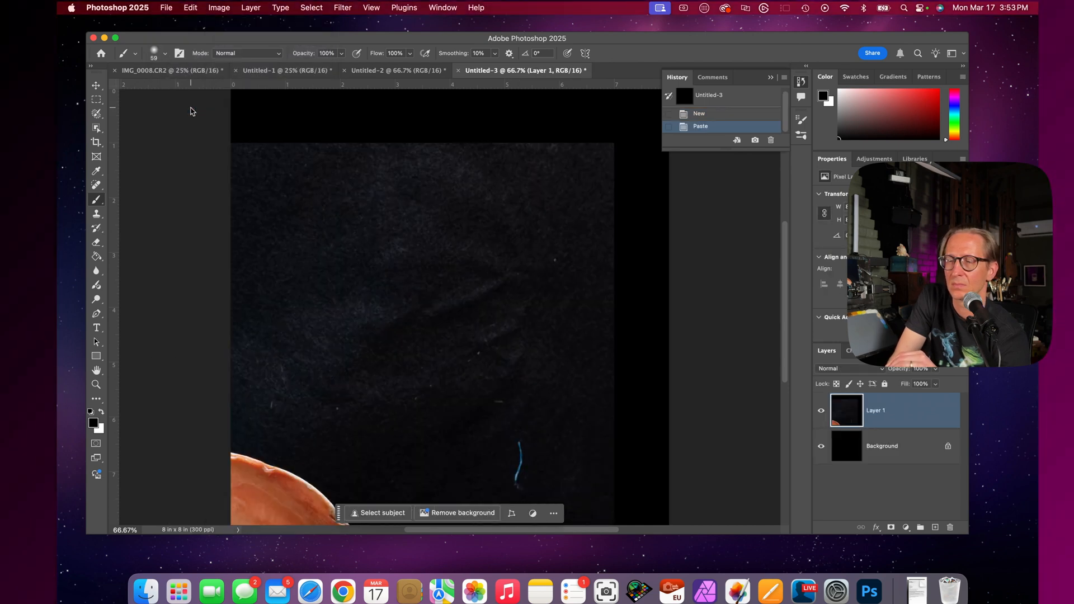
Prepare to print Untitled-3 with corner crop marks enabled, and cancel at the final print dialog
{"action": "left_click", "coordinate": [167, 7]}
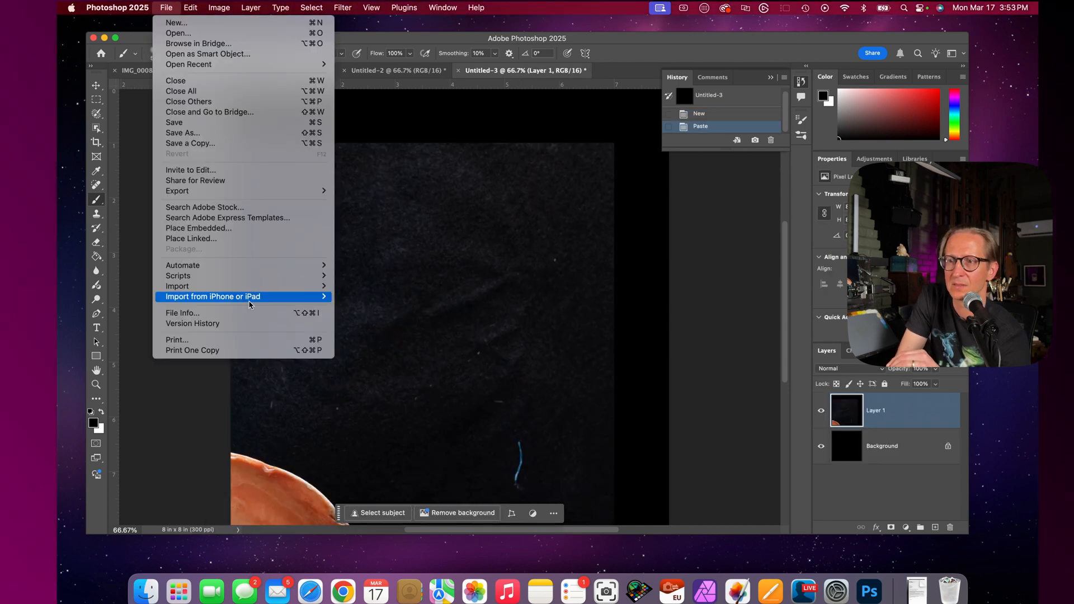
{"action": "left_click", "coordinate": [513, 374]}
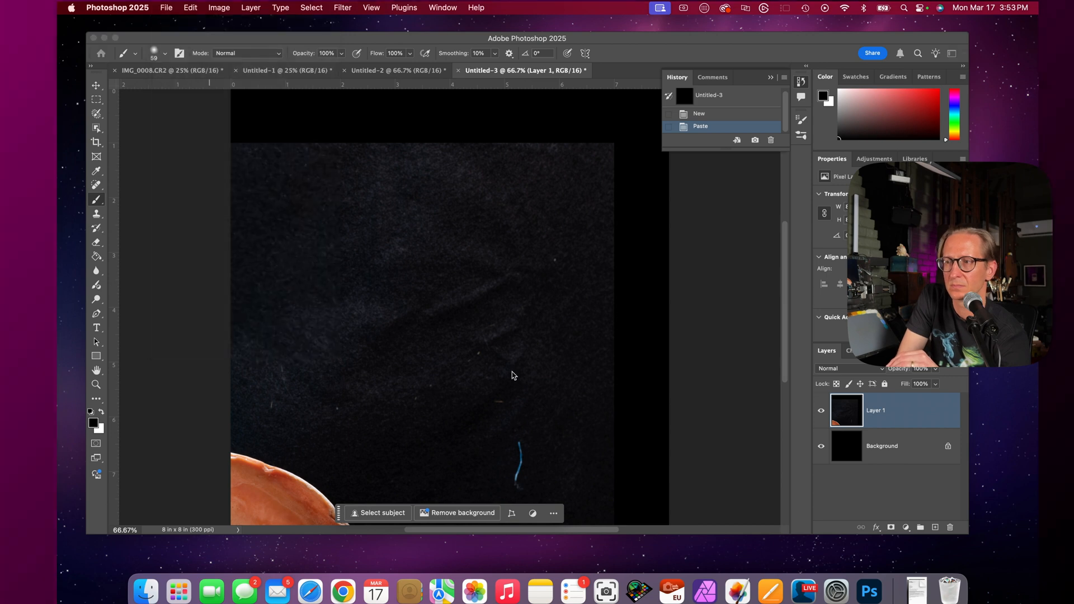
{"action": "scroll", "coordinate": [610, 316], "scroll_direction": "down", "scroll_amount": 5}
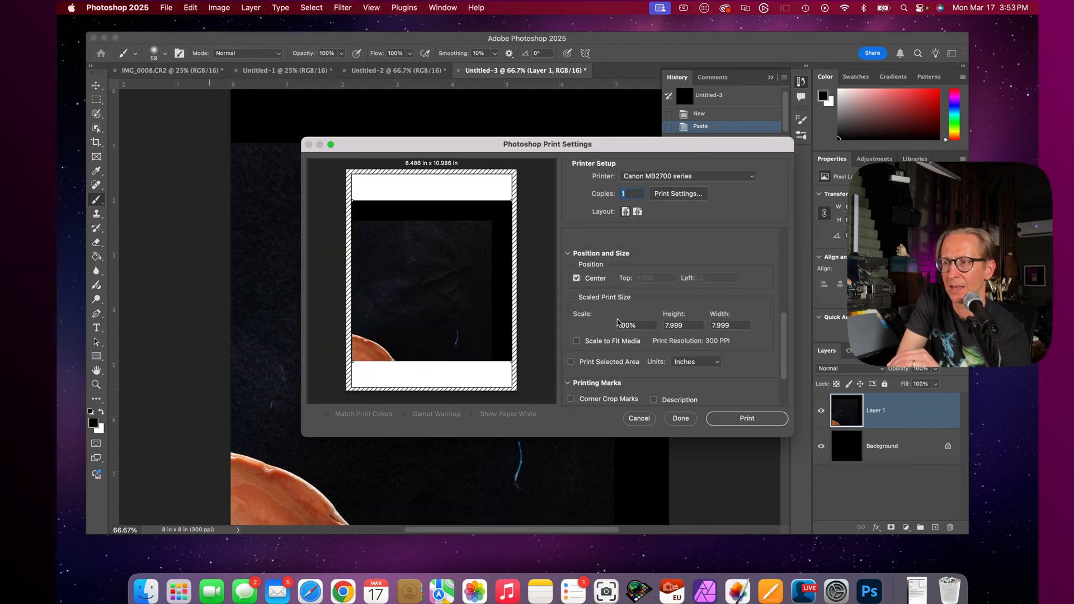
{"action": "scroll", "coordinate": [615, 325], "scroll_direction": "down", "scroll_amount": 3}
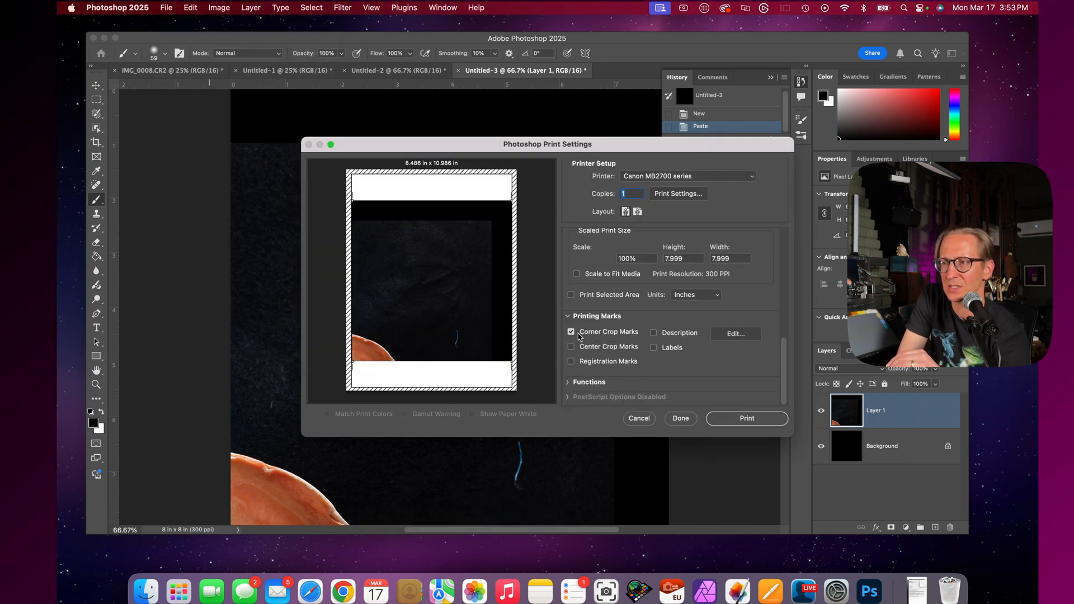
{"action": "left_click", "coordinate": [764, 421]}
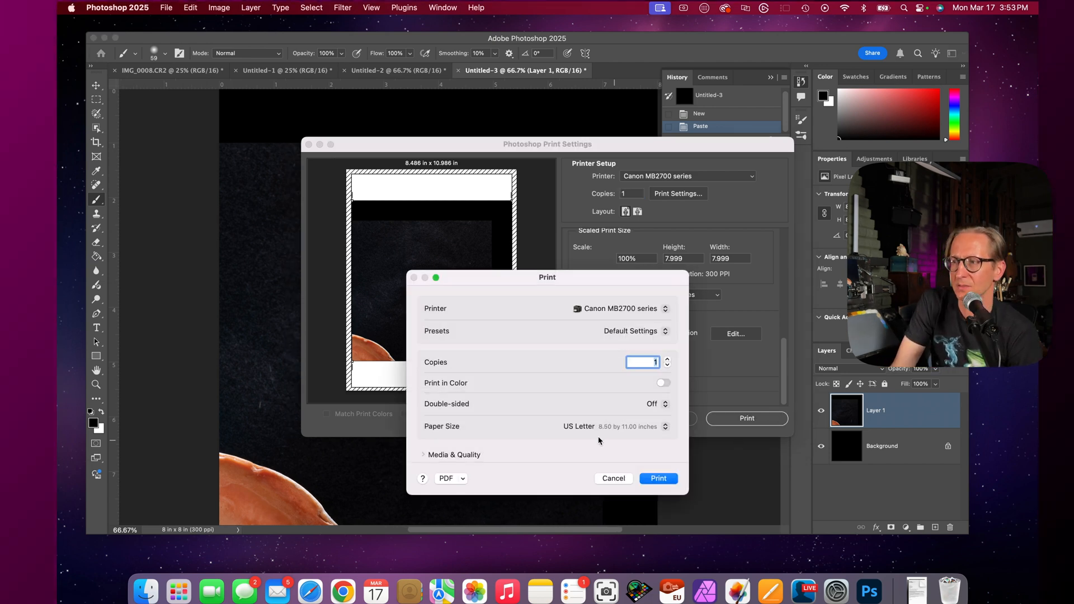
{"action": "left_click", "coordinate": [616, 480]}
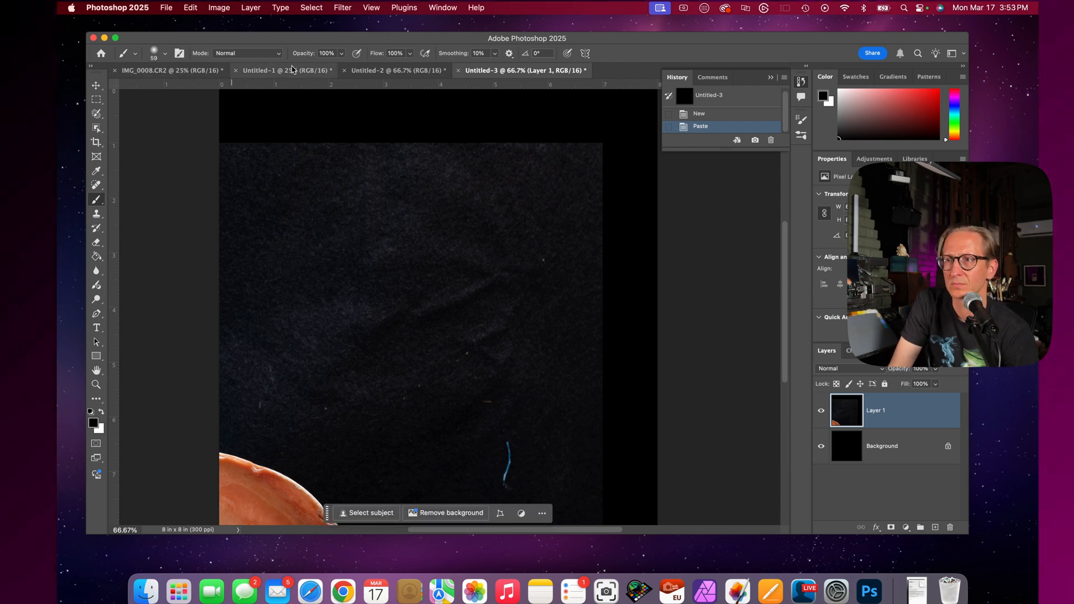
Return to the Untitled-1 document with the centre guides and switch to Ecamm Live
{"action": "left_click", "coordinate": [292, 70]}
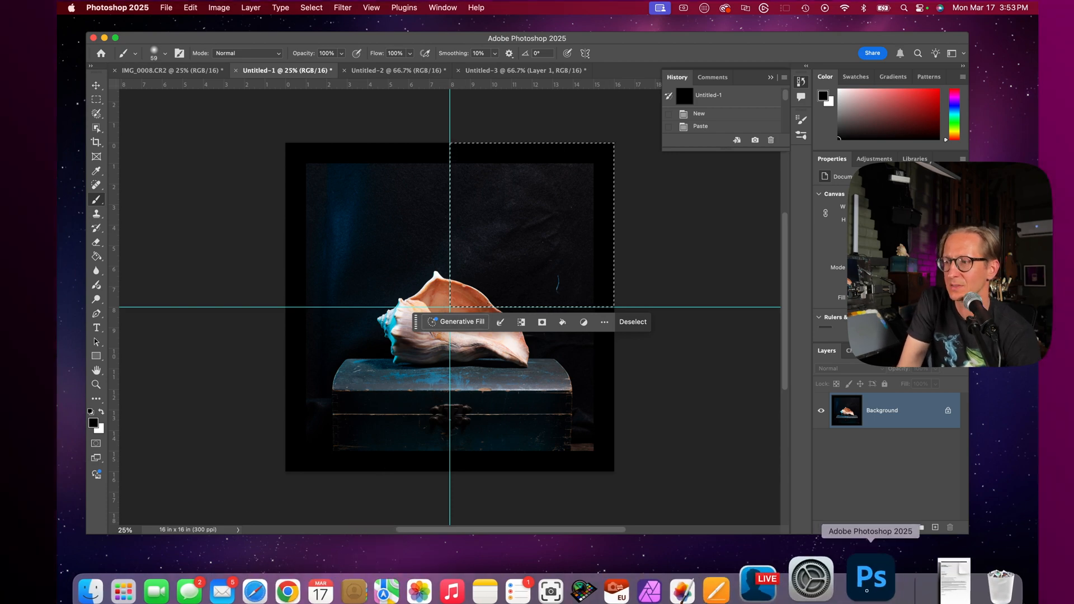
{"action": "left_click", "coordinate": [779, 579]}
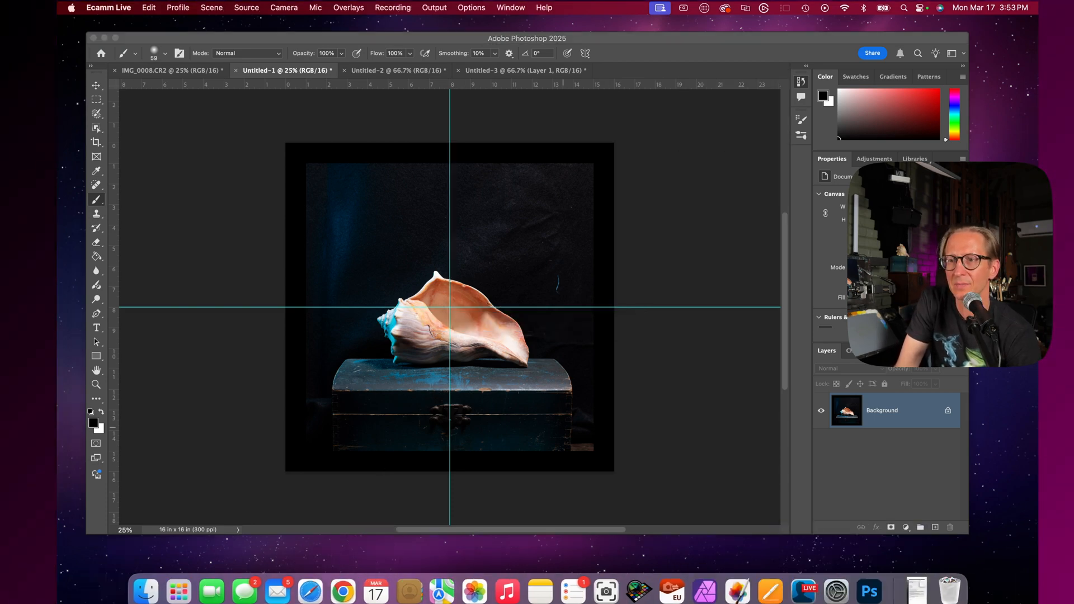